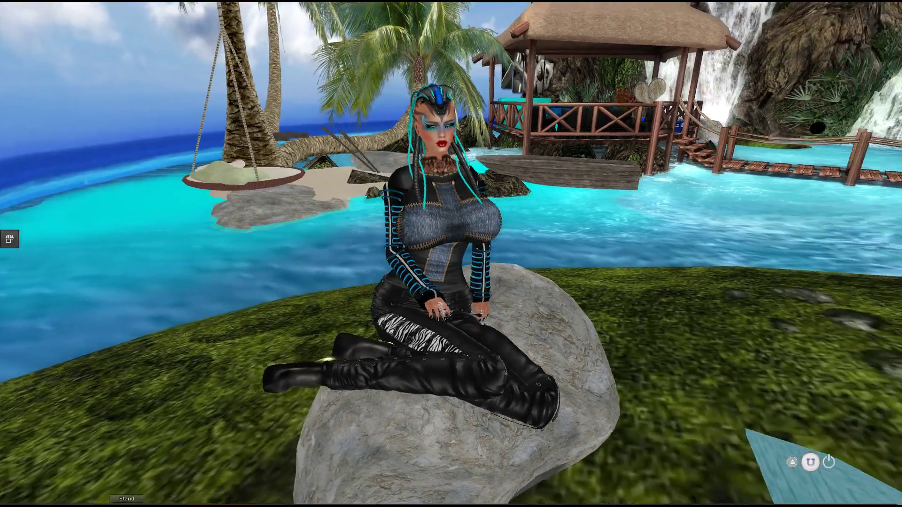
Examine the avatar seated on the rock from the front and both sides, at full-body and close-up distance.
key(alt+Right)
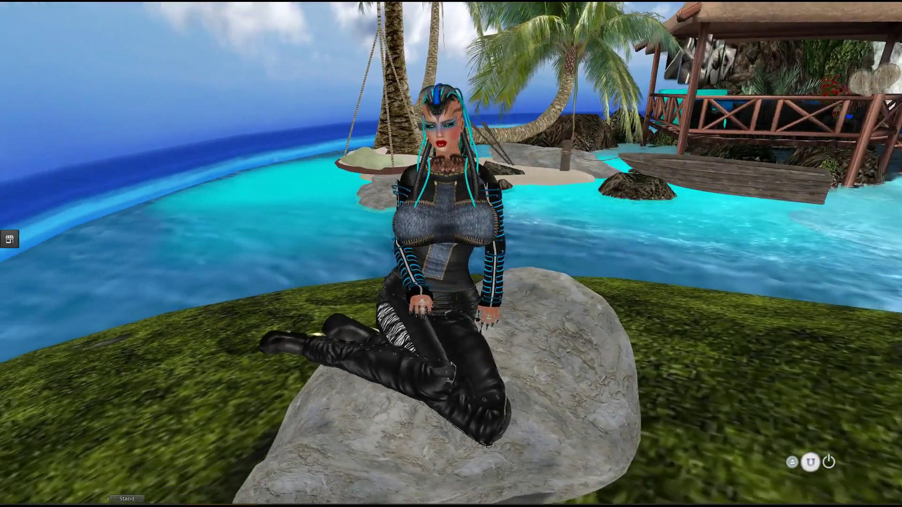
scroll(451, 253, up, 2)
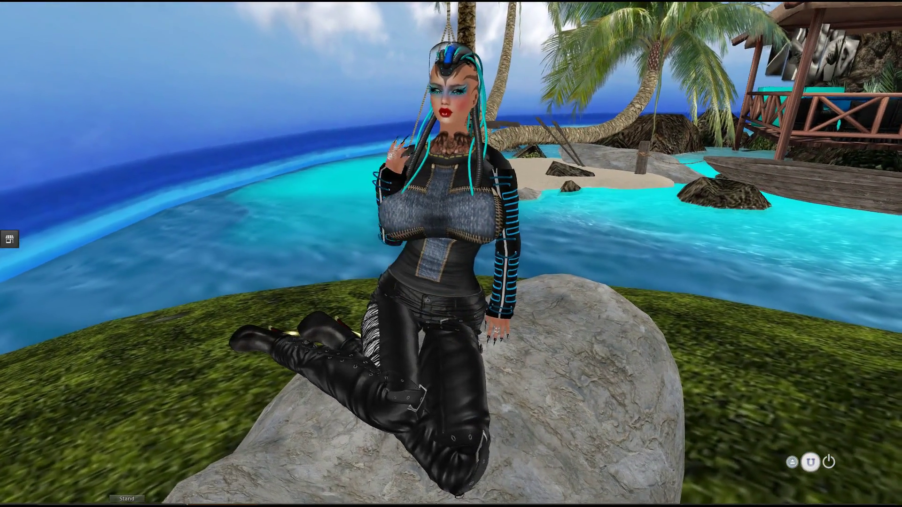
key(ctrl+alt+Down)
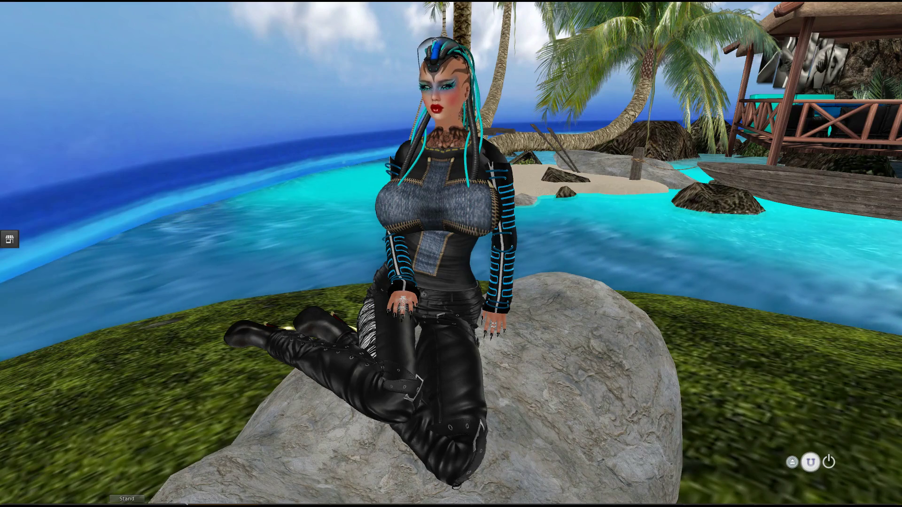
key(Left)
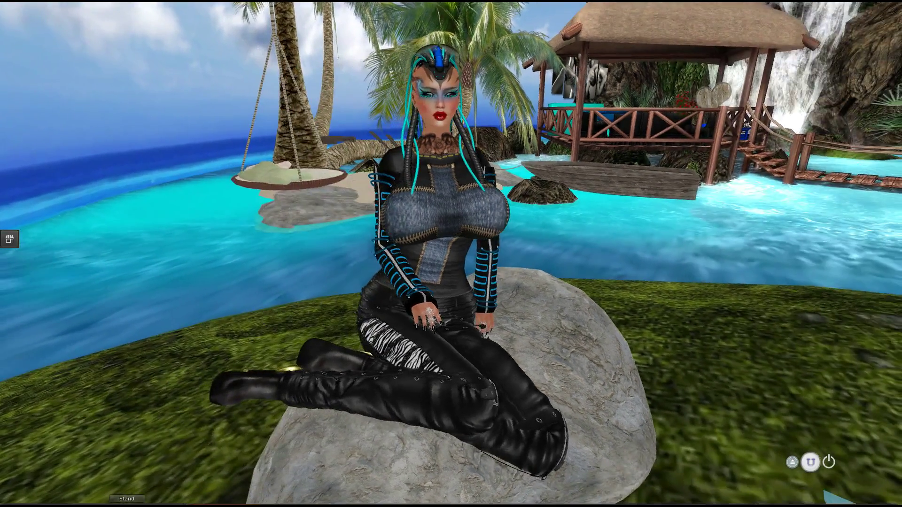
key(ctrl+alt+shift+Right)
key(ctrl+alt+shift+Down)
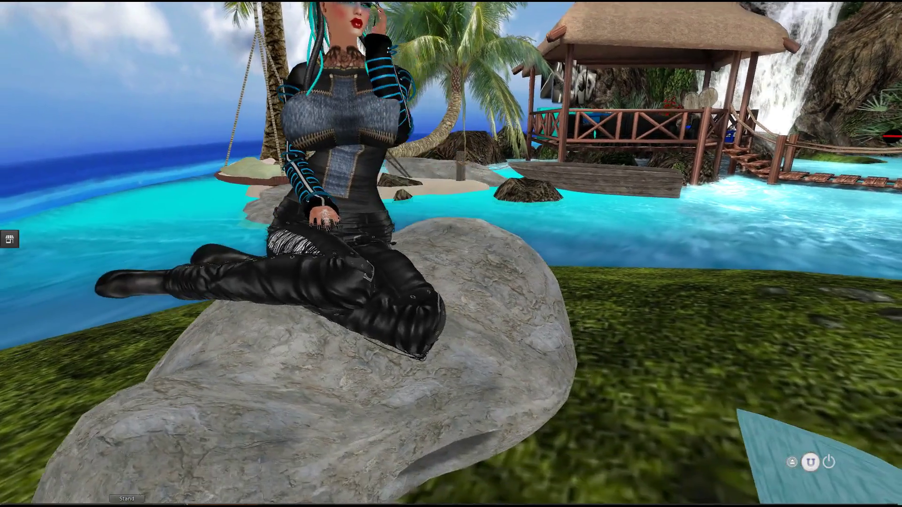
key(ctrl+alt+shift+Up)
key(ctrl+alt+shift+Up)
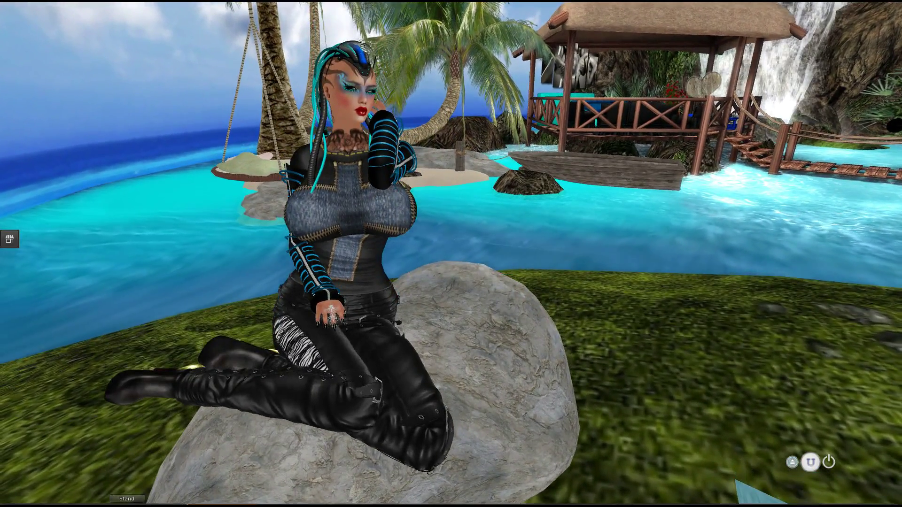
key(alt+Left)
key(alt+Right)
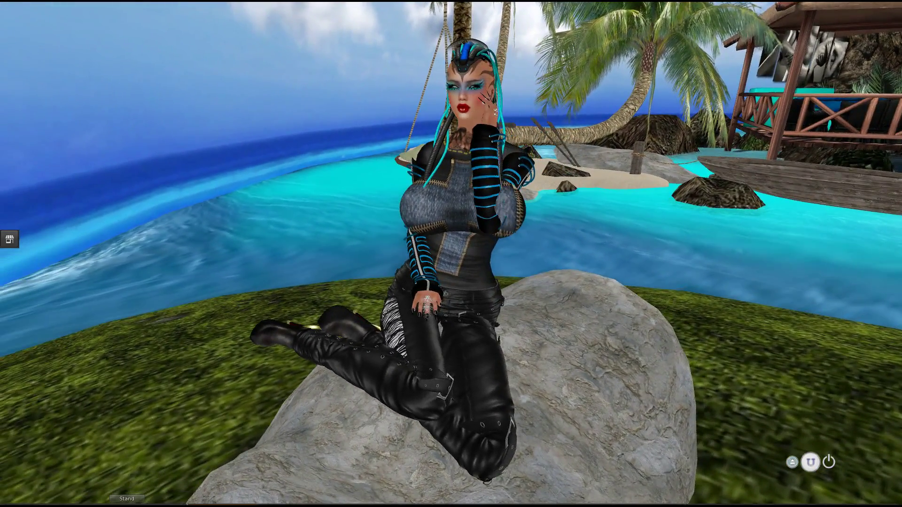
key(ctrl+alt+Down)
key(alt+Up)
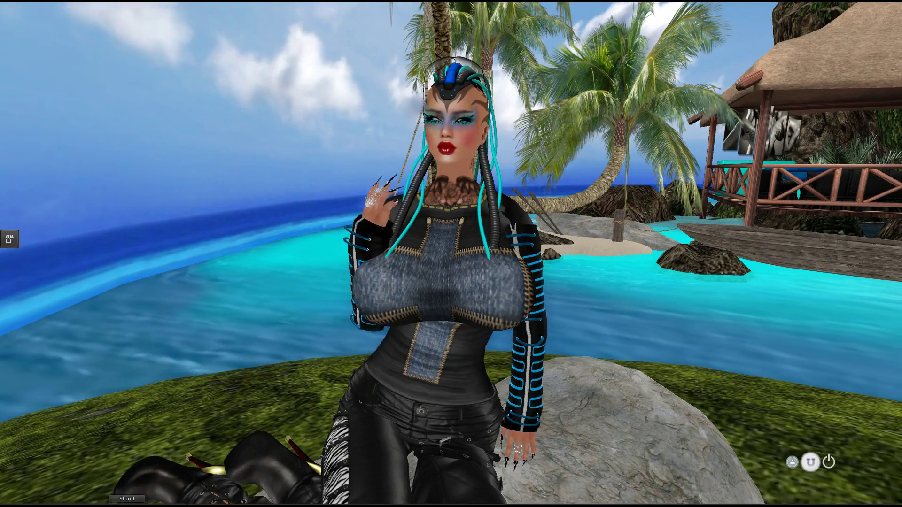
key(alt+Left)
key(alt+Up)
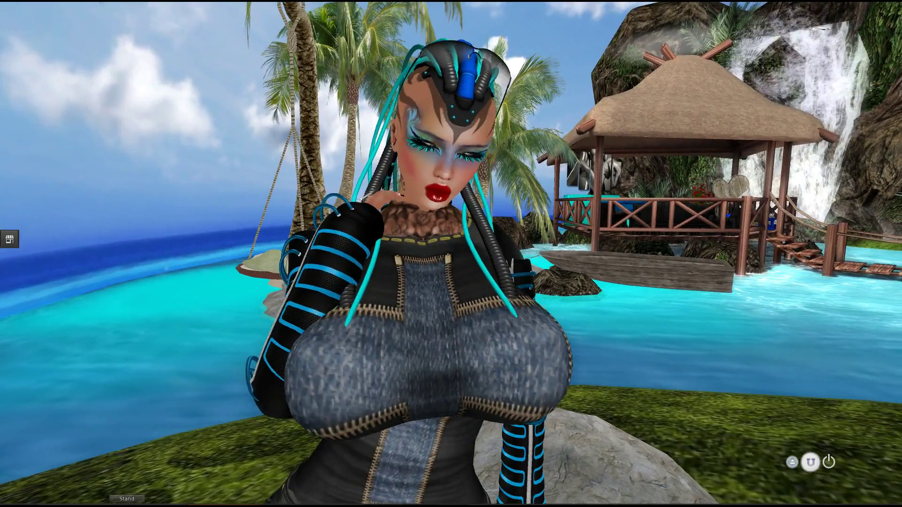
key(ctrl+alt+Down)
key(alt+Right)
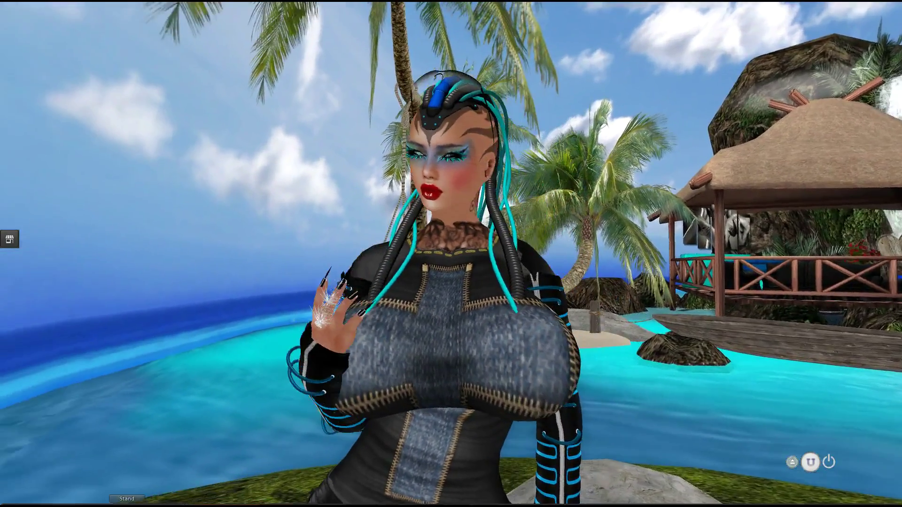
key(alt+Right)
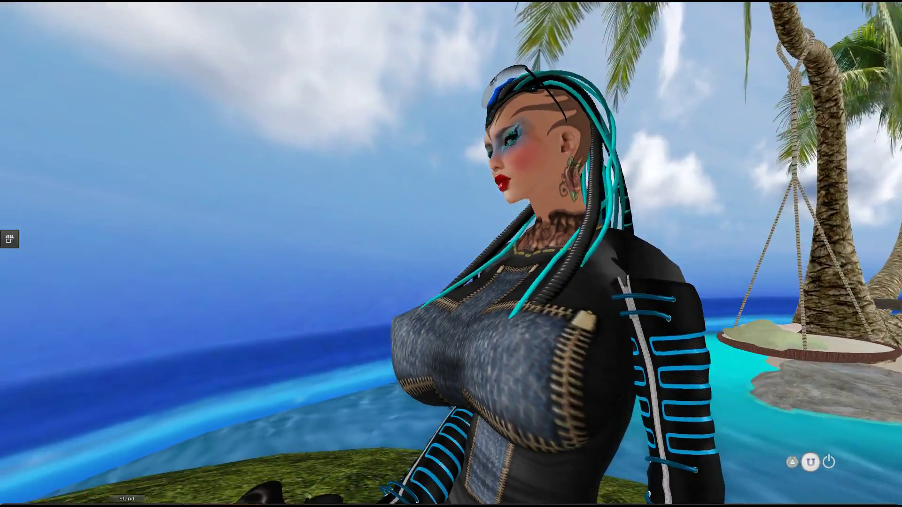
key(alt+Left)
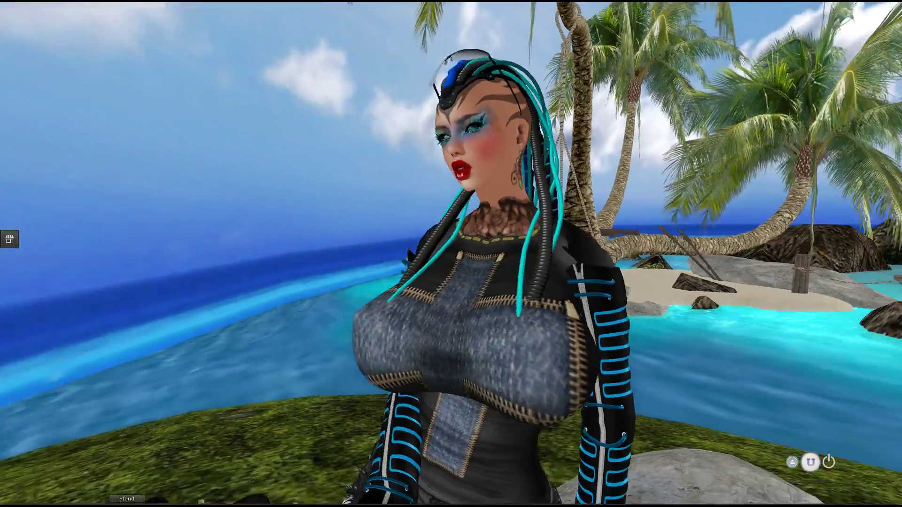
key(alt+Left)
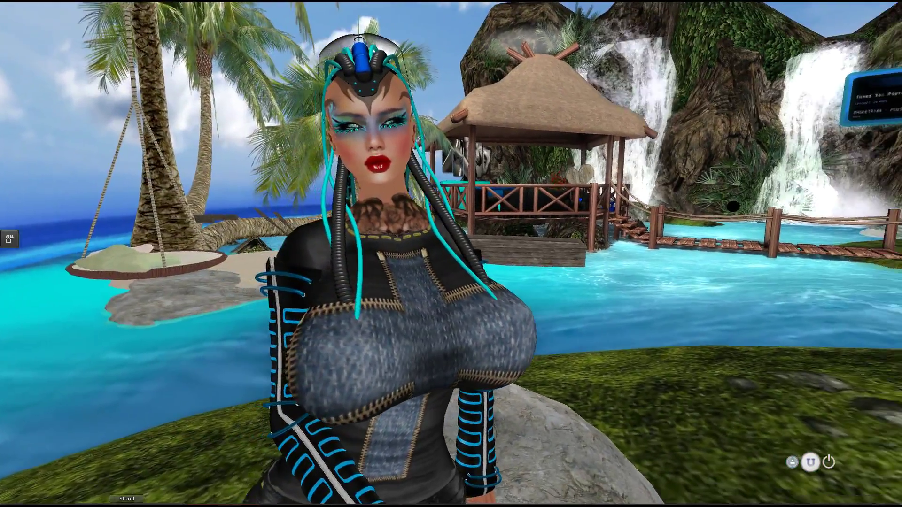
key(alt+Left)
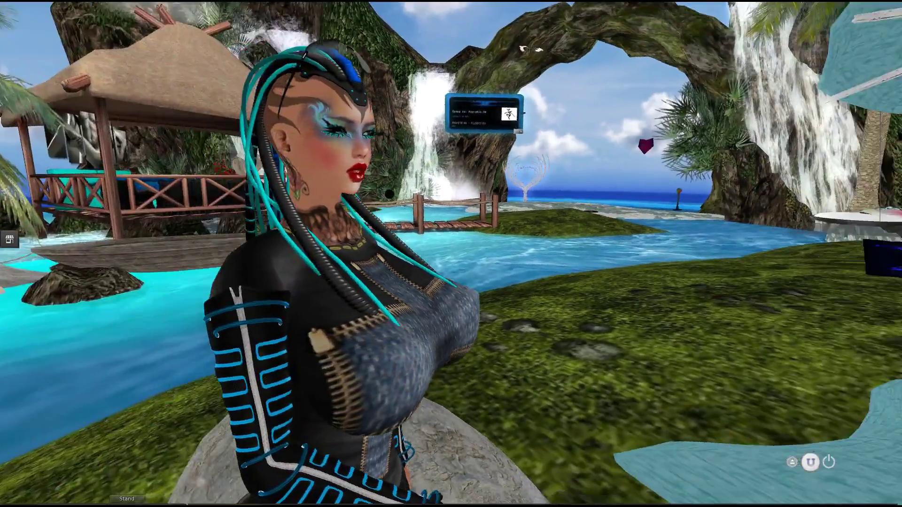
key(alt+Left)
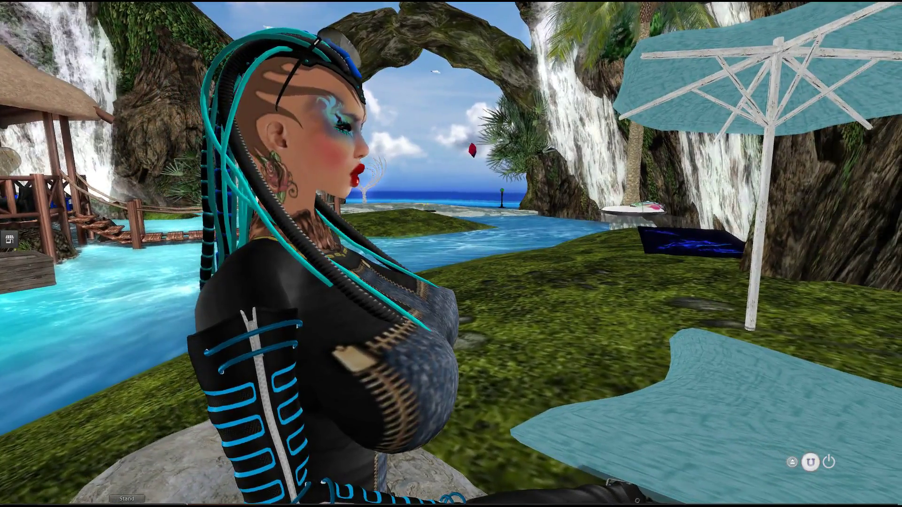
key(alt+Right)
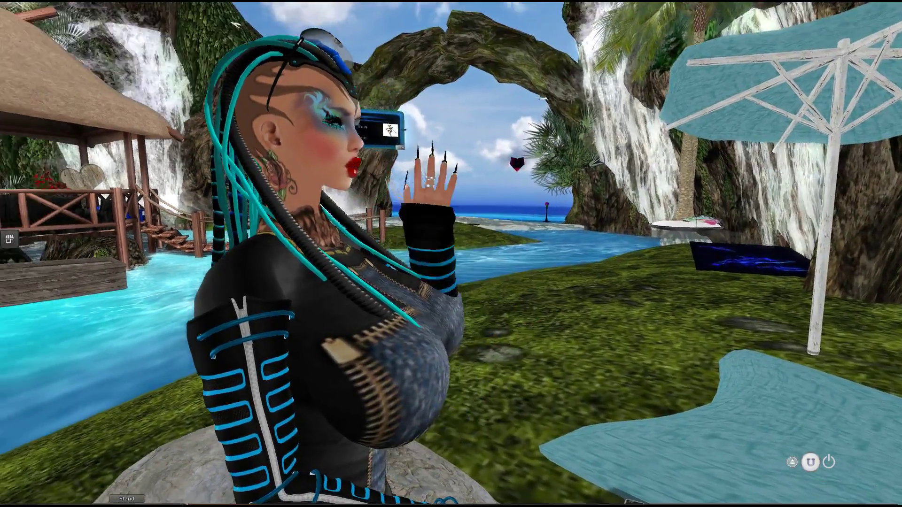
key(alt+Right)
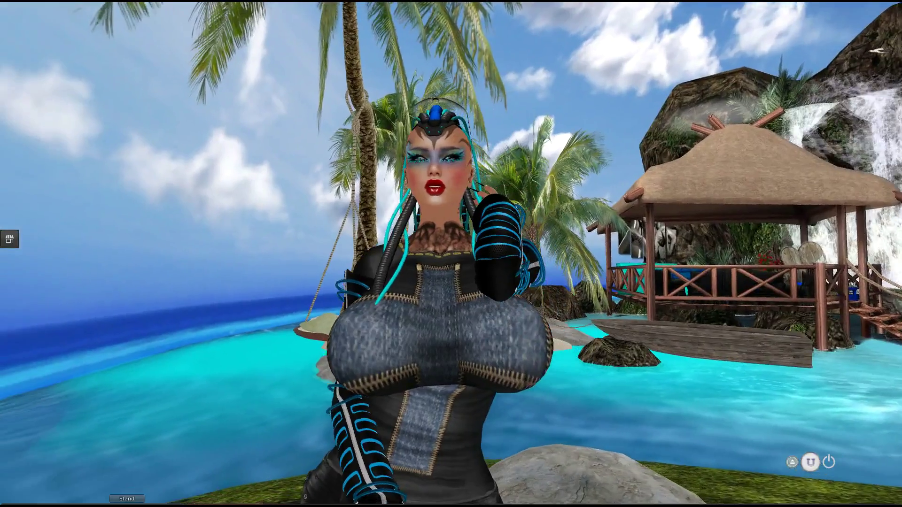
key(alt+Right)
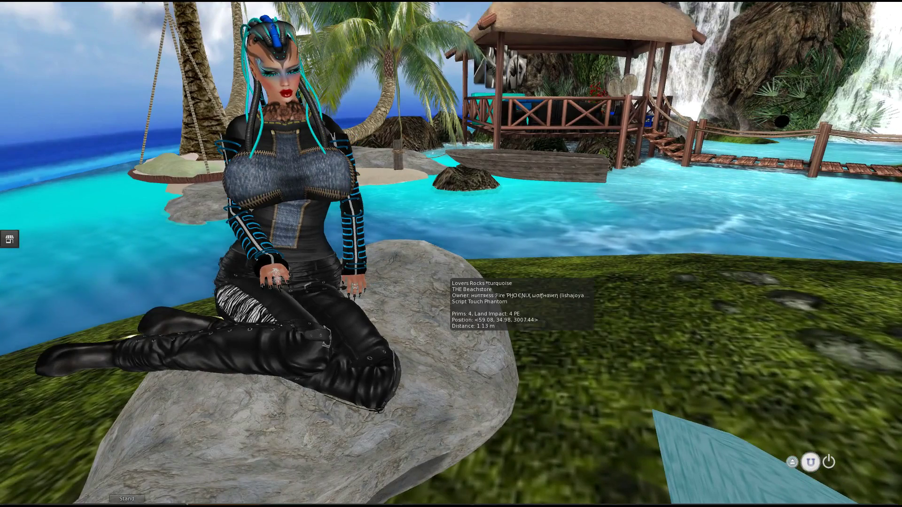
Build a default box on the grass beside the rock and focus the camera on it.
click(84, 0)
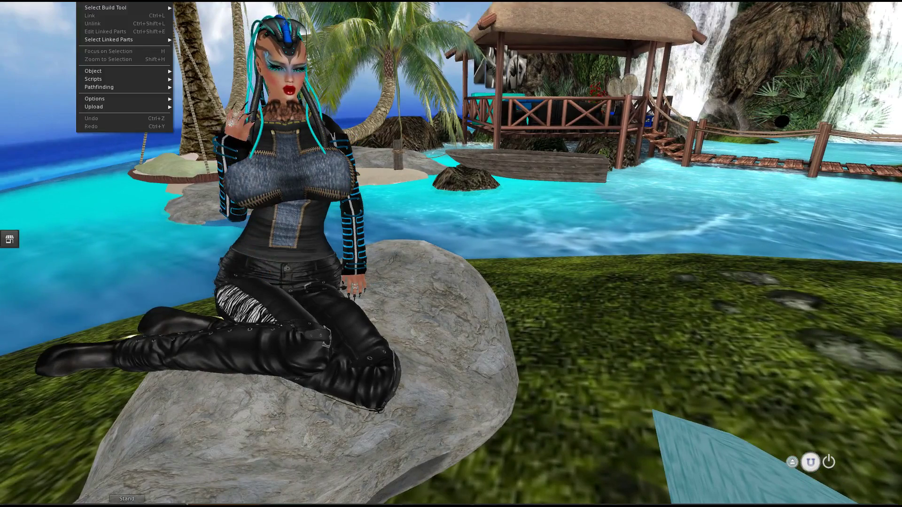
click(94, 3)
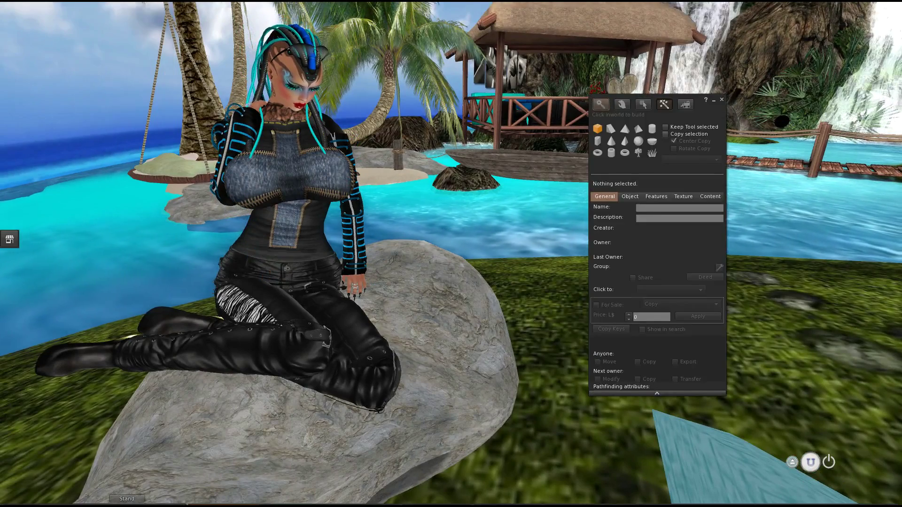
drag(658, 98, 785, 107)
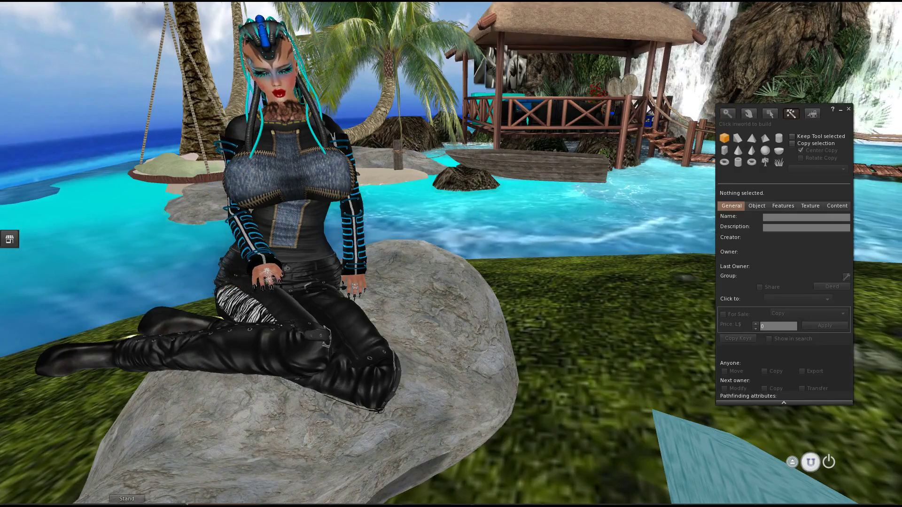
click(646, 357)
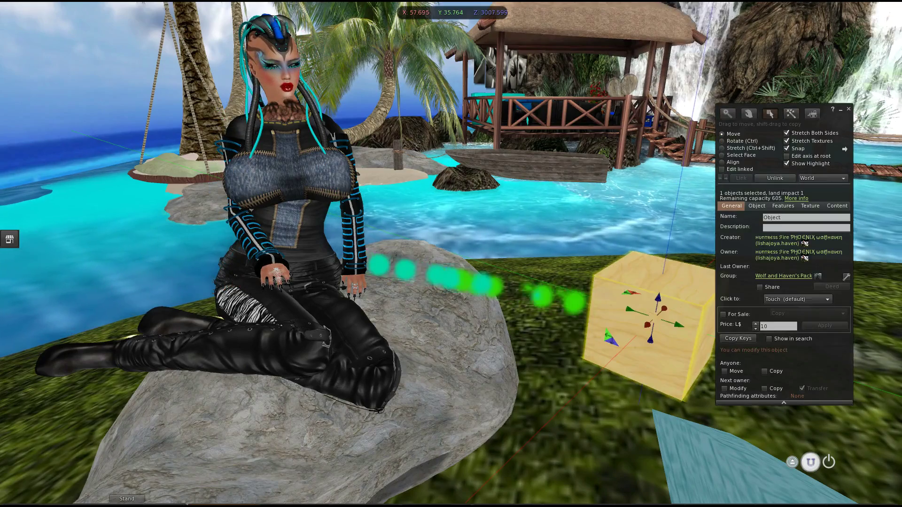
key(ctrl+alt)
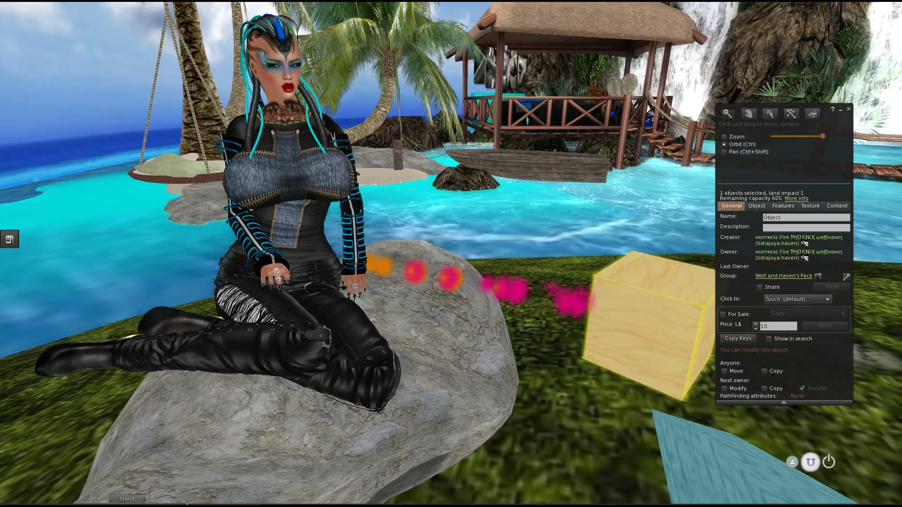
ctrl+alt+click(635, 301)
ctrl+alt+drag(461, 270, 480, 270)
ctrl+alt+drag(434, 249, 464, 239)
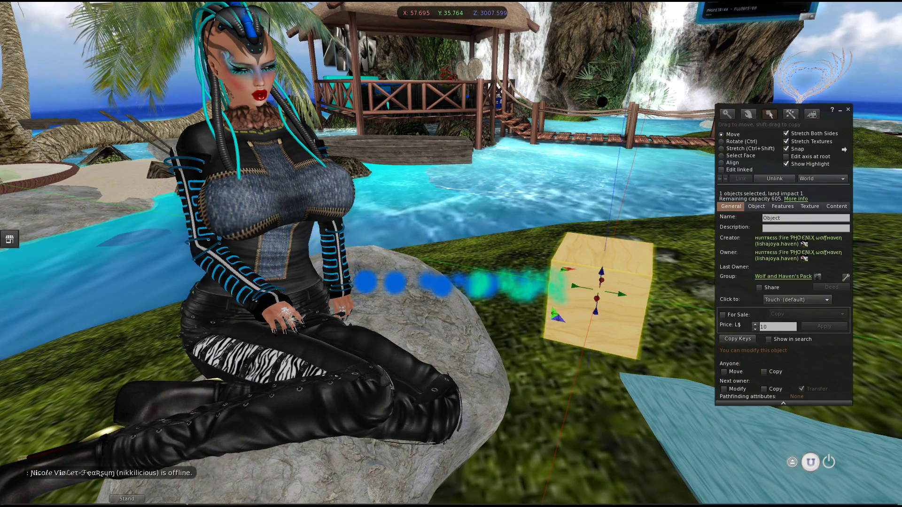
Create a new script in the inventory's Scripts folder, keeping the default name New Script.
key(ctrl+i)
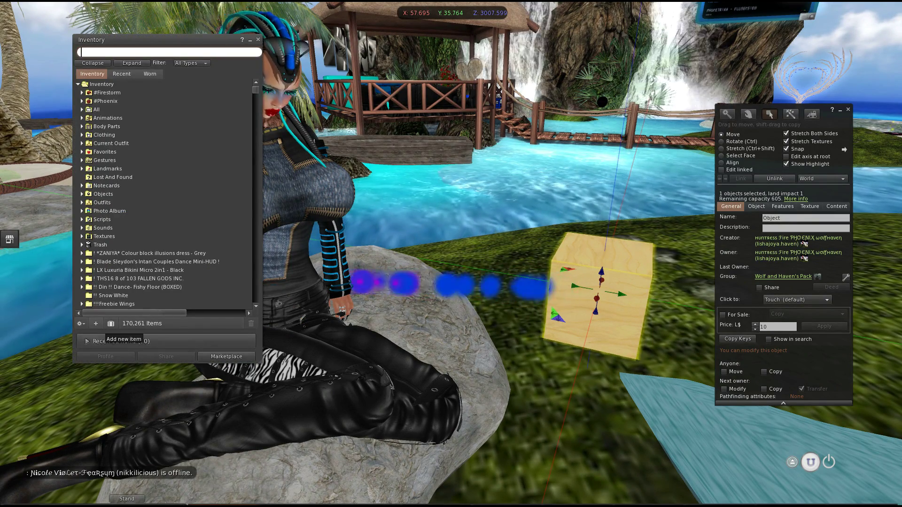
click(96, 323)
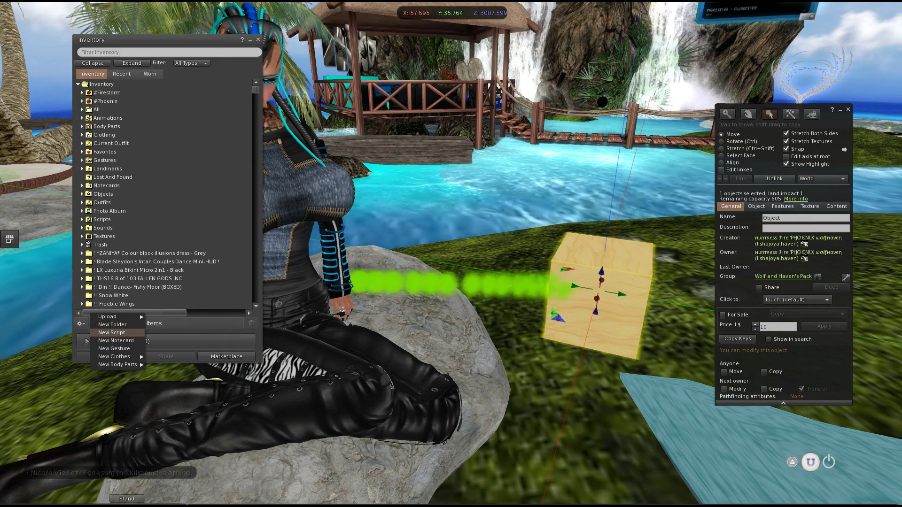
click(111, 333)
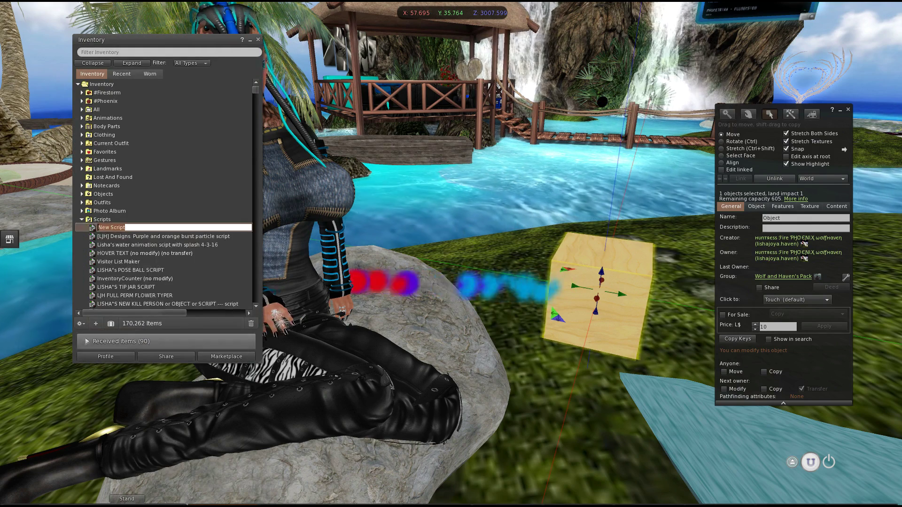
click(141, 245)
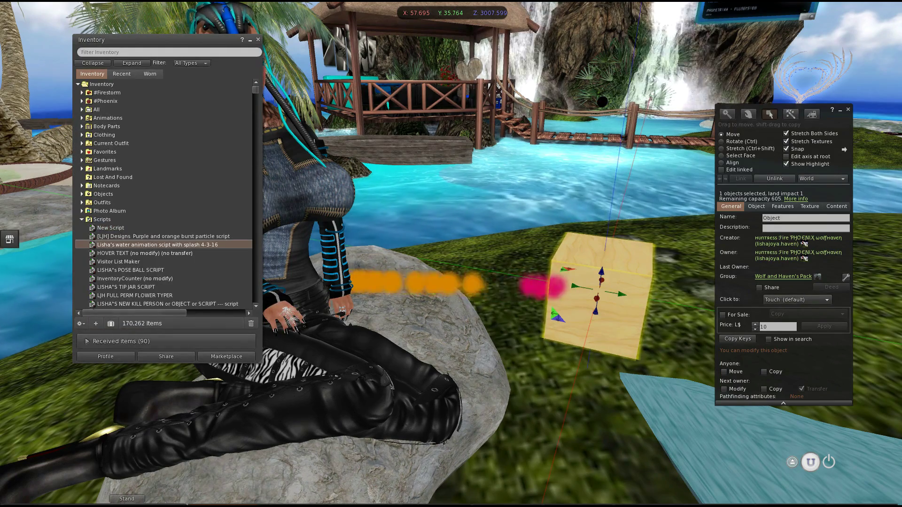
Minimize the inventory and end the incoming group chat session.
click(251, 40)
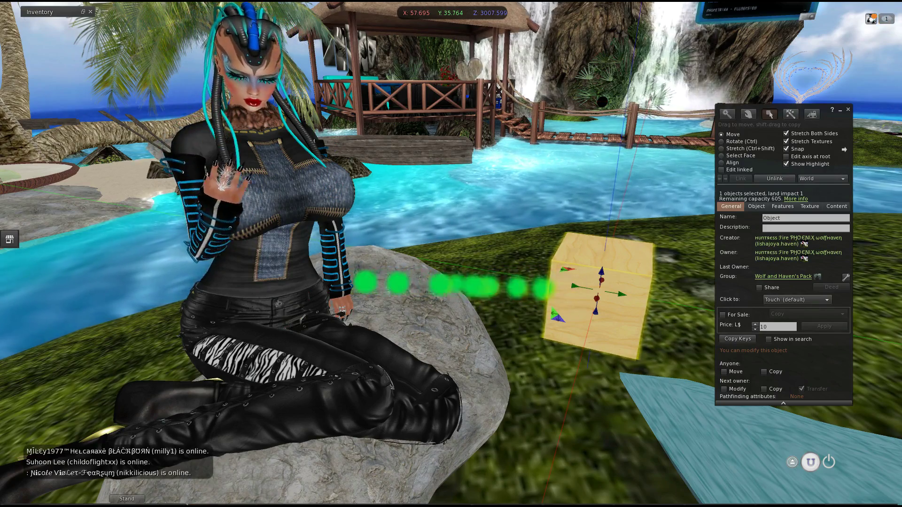
right_click(871, 19)
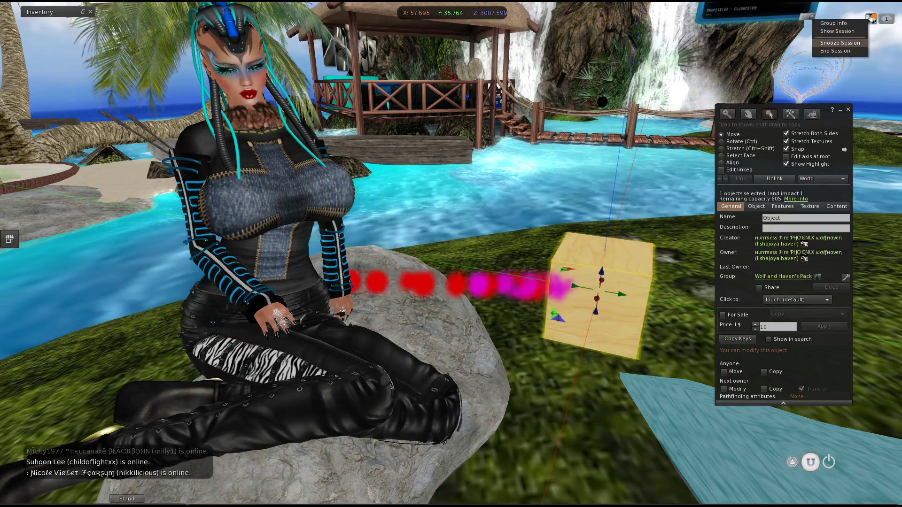
click(835, 51)
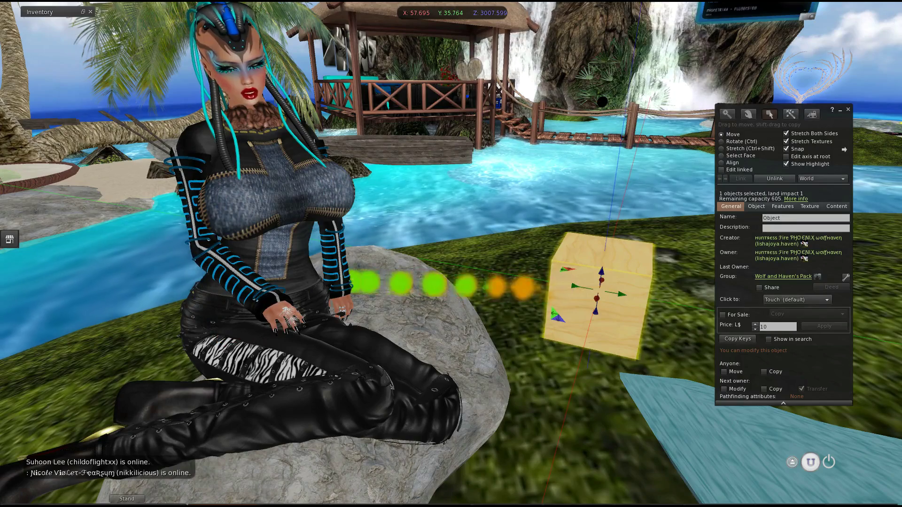
Open the particle editor for the selected box and move its window clear of the box.
click(84, 1)
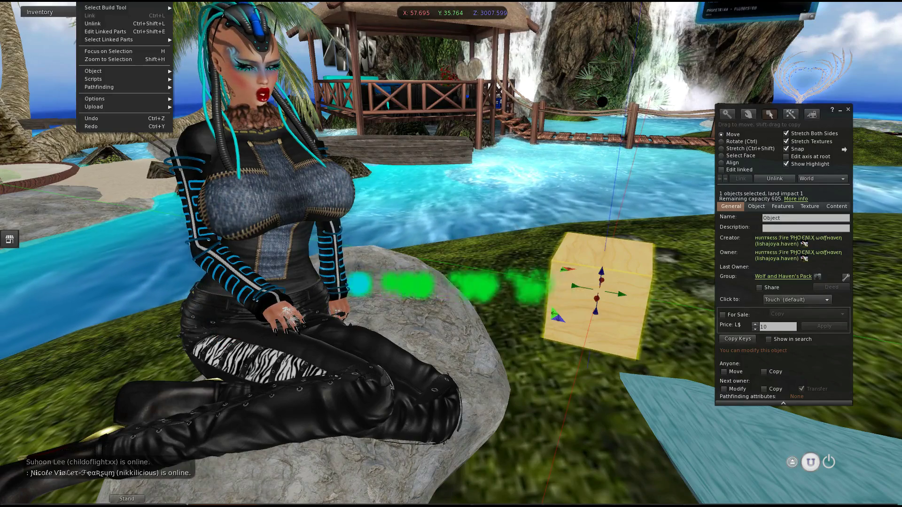
mouse_move(104, 79)
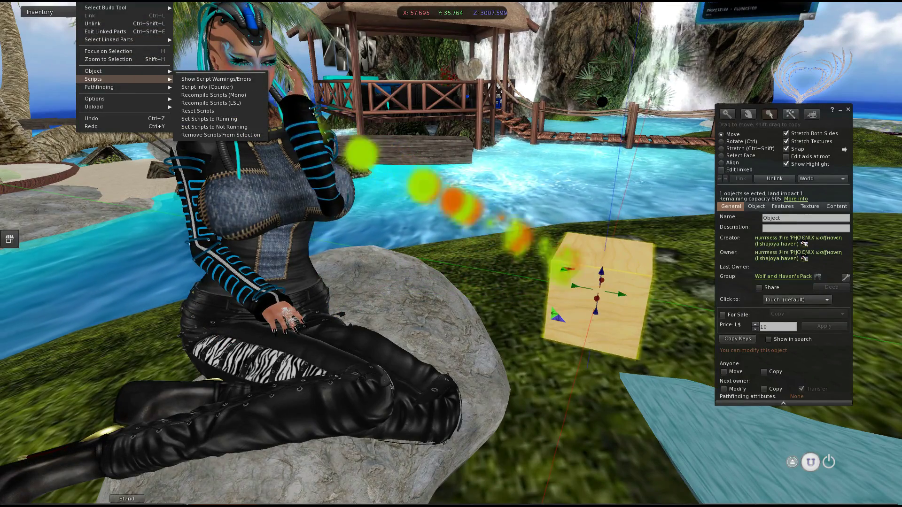
mouse_move(94, 71)
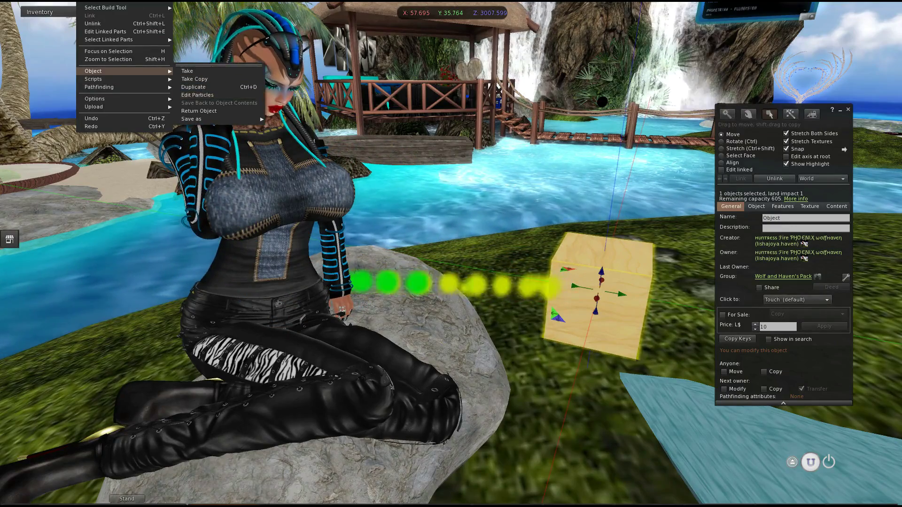
mouse_move(198, 119)
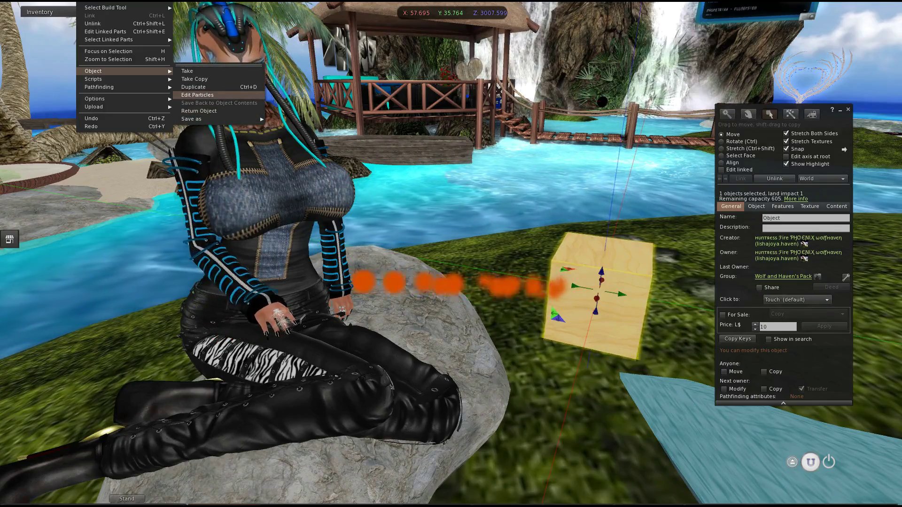
click(197, 95)
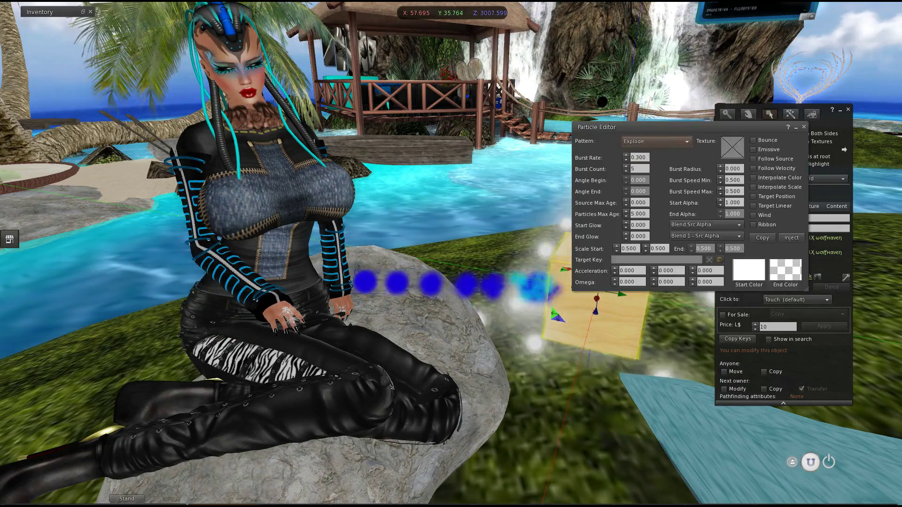
drag(658, 127, 187, 200)
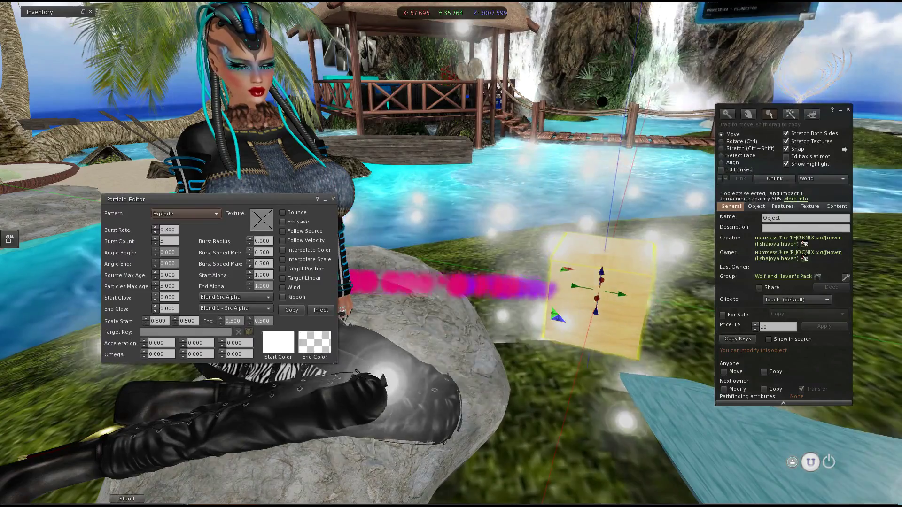
scroll(470, 264, down, 3)
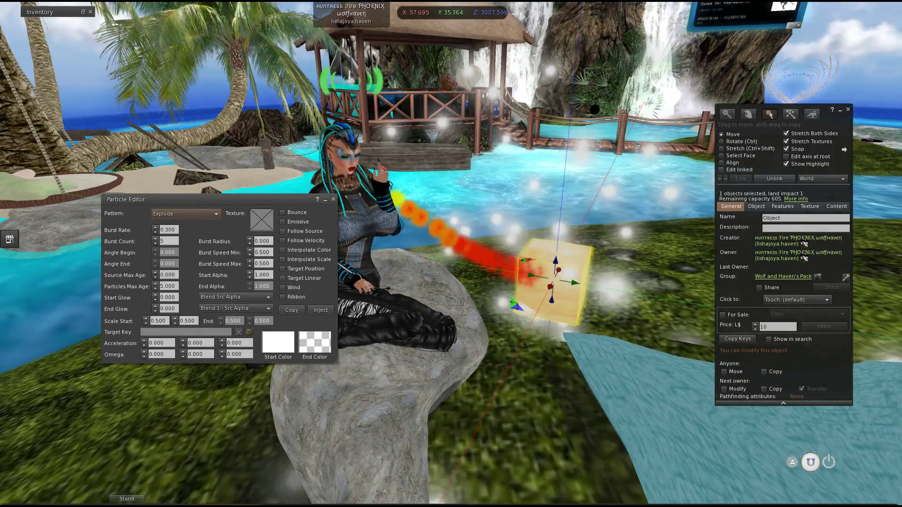
Try the Angle, Angle Cone, Angle Cone Empty and Drop particle patterns in turn, and set the pattern back to Explode.
click(186, 214)
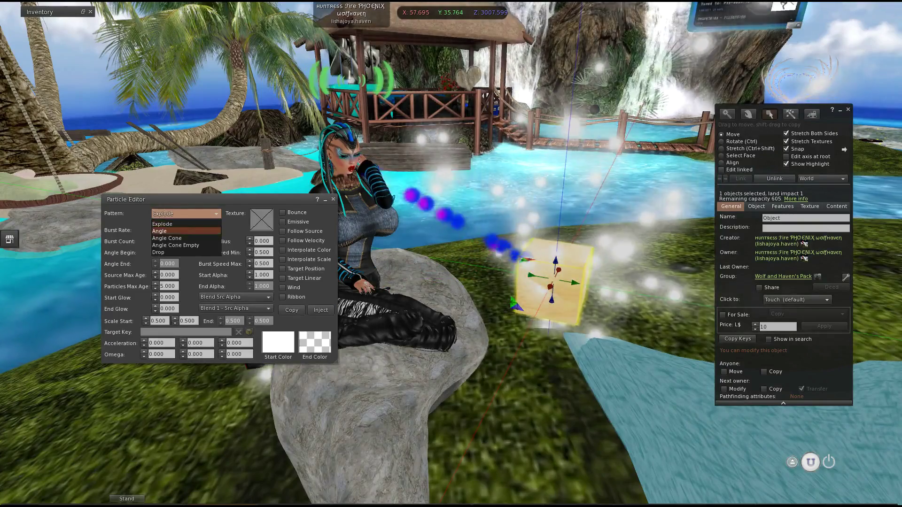
click(159, 231)
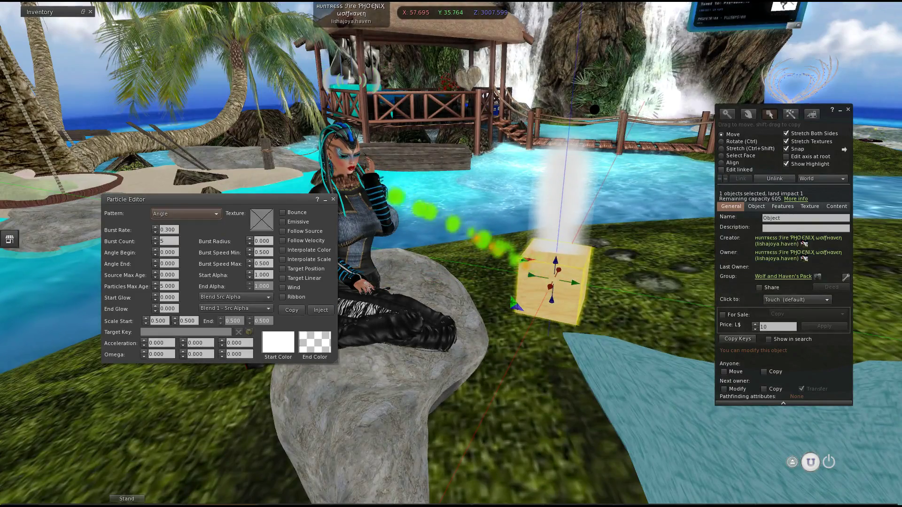
click(185, 213)
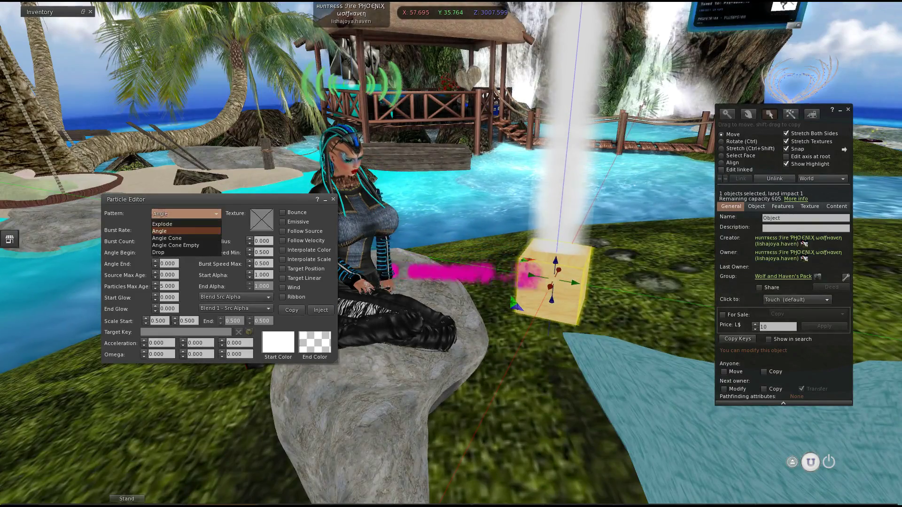
click(166, 238)
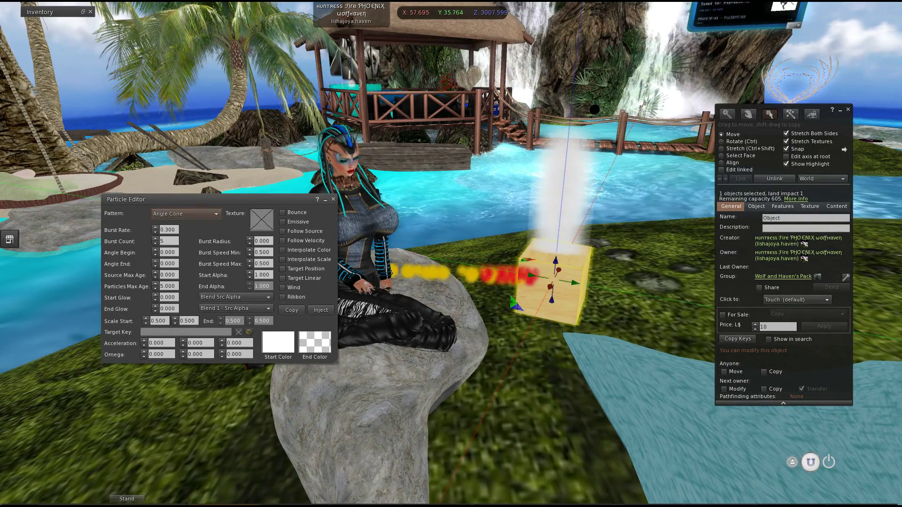
click(185, 213)
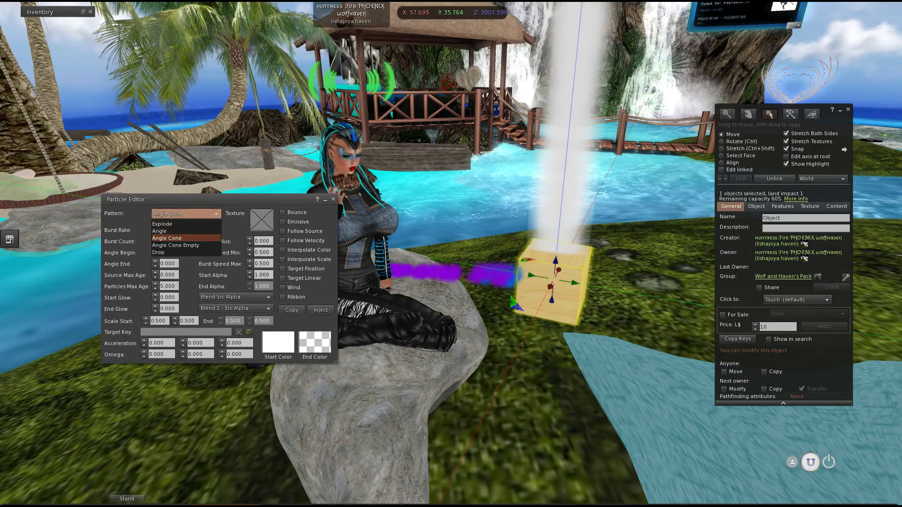
click(175, 245)
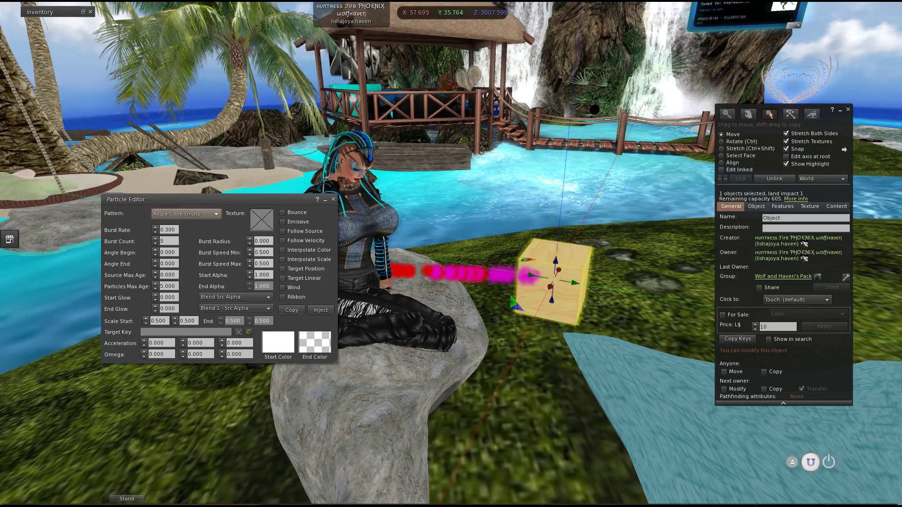
click(185, 213)
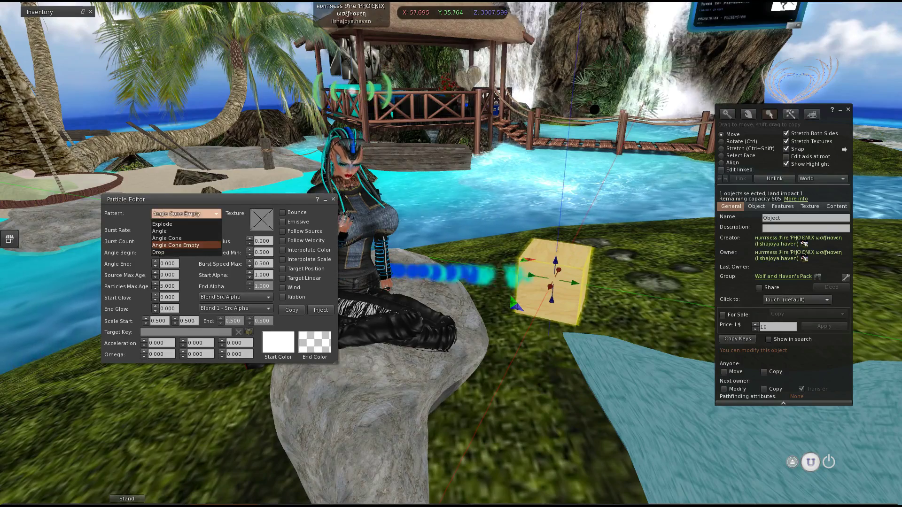
click(175, 252)
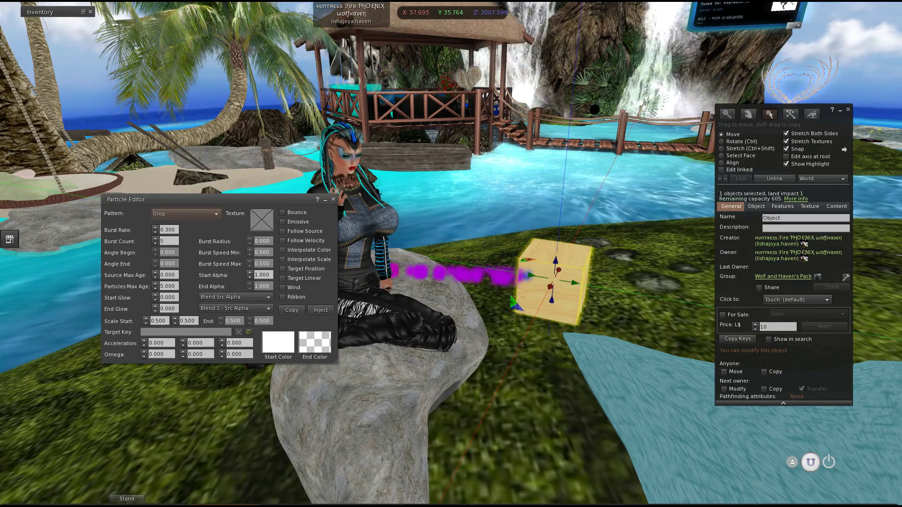
click(186, 214)
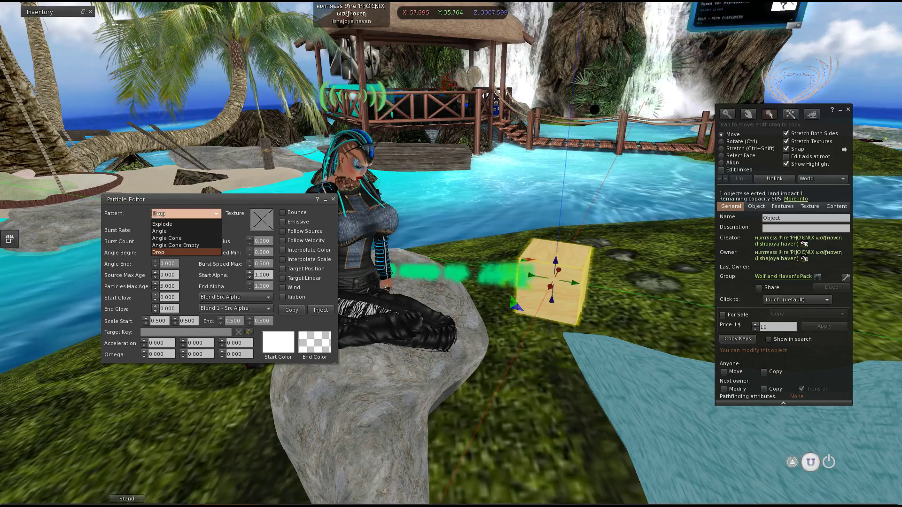
click(179, 224)
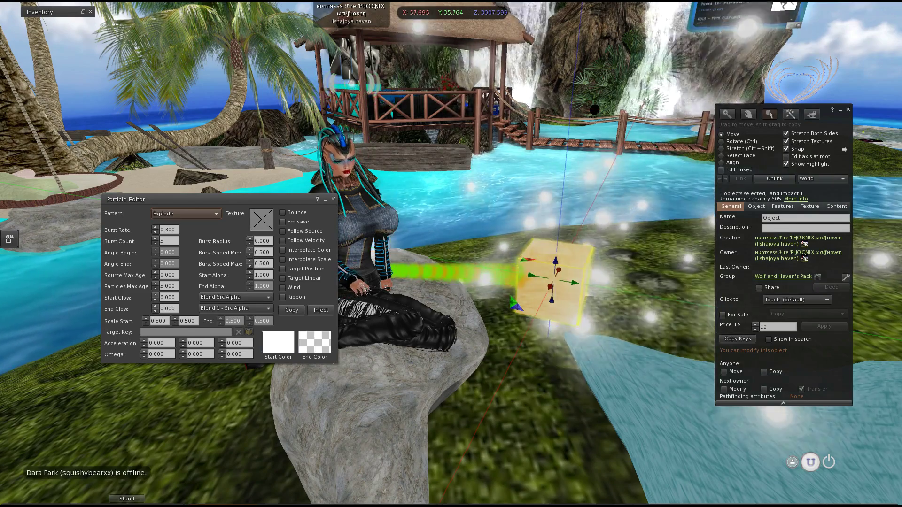
Set the burst rate to 1.000, and try a burst count of 45 before returning it to 5.
click(155, 233)
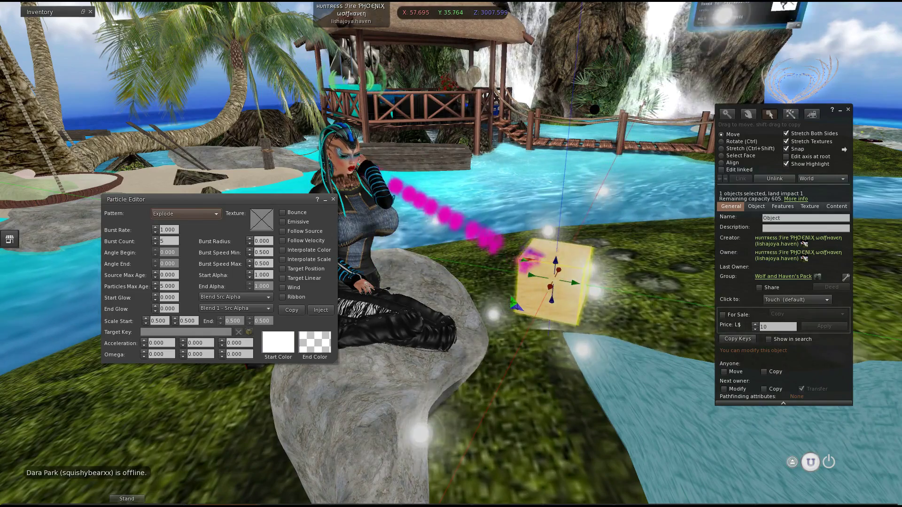
click(155, 239)
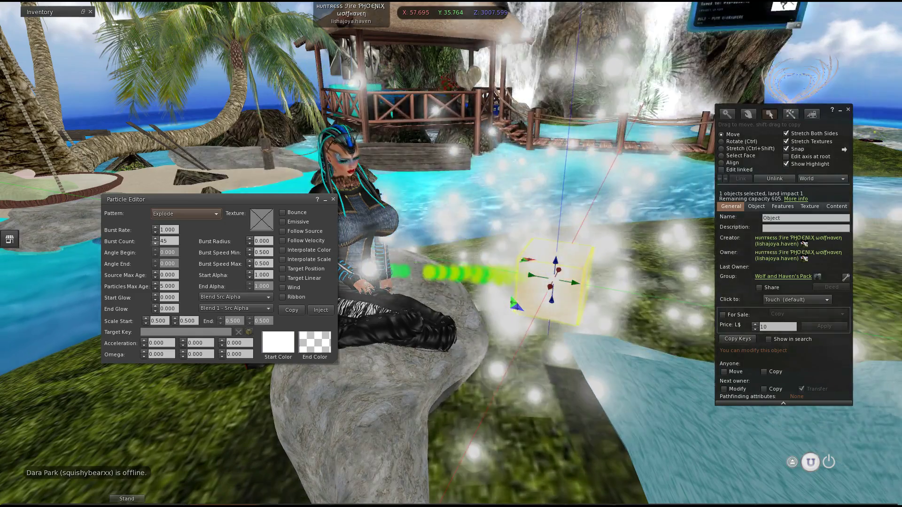
click(155, 243)
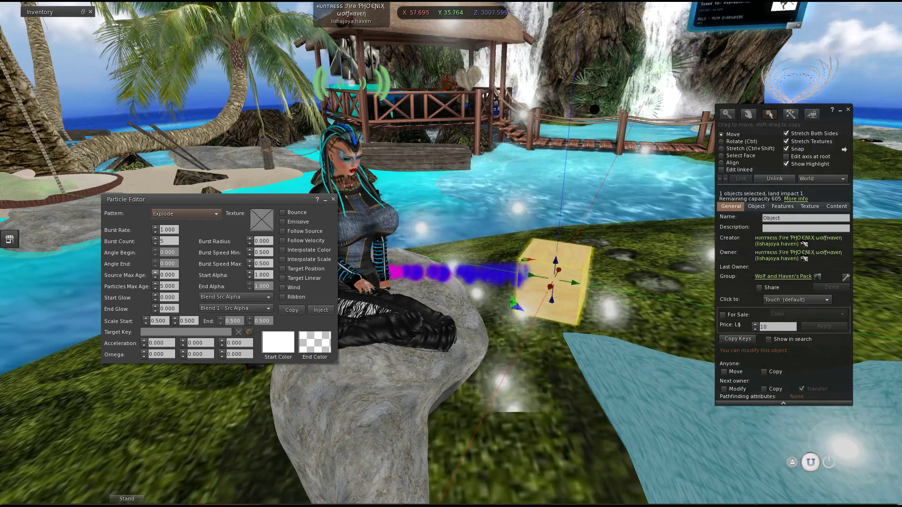
Try changing the source max age, and raise the particles max age to 14.400 before returning it to 5.000.
click(155, 273)
click(155, 272)
click(155, 272)
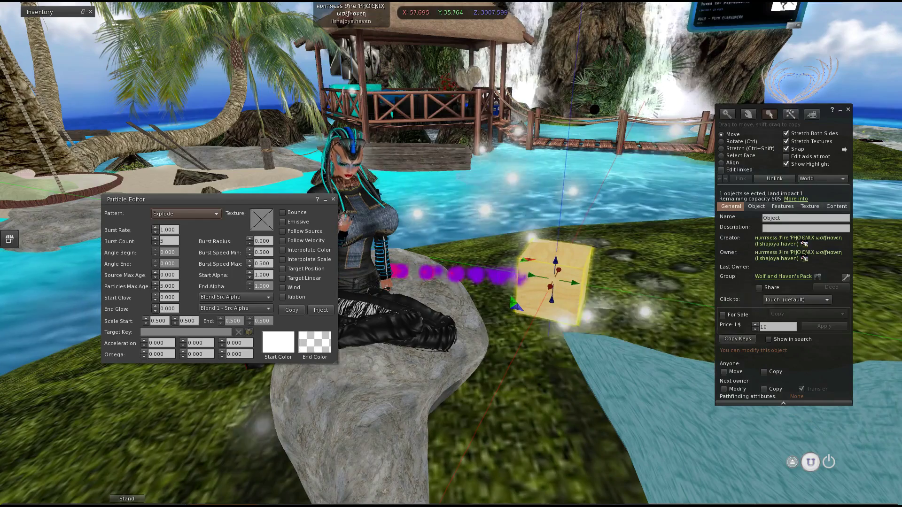
click(155, 284)
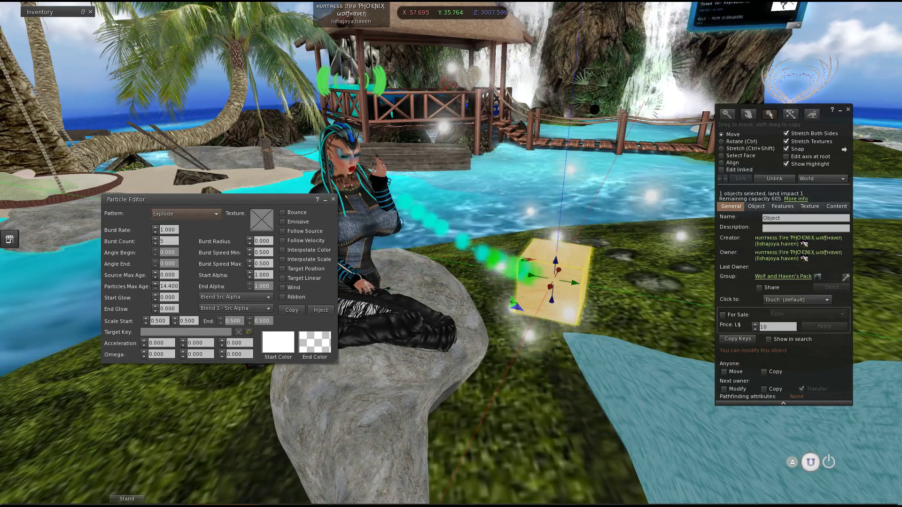
click(155, 289)
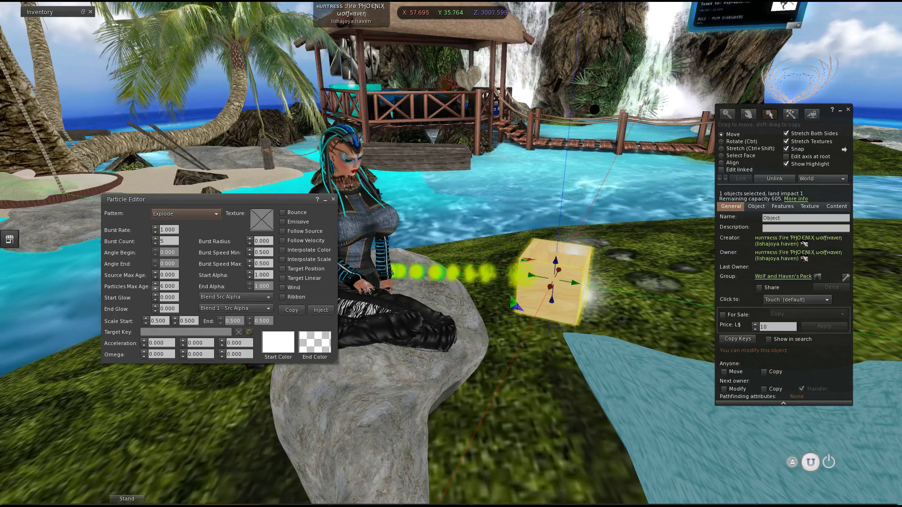
click(155, 289)
click(155, 289)
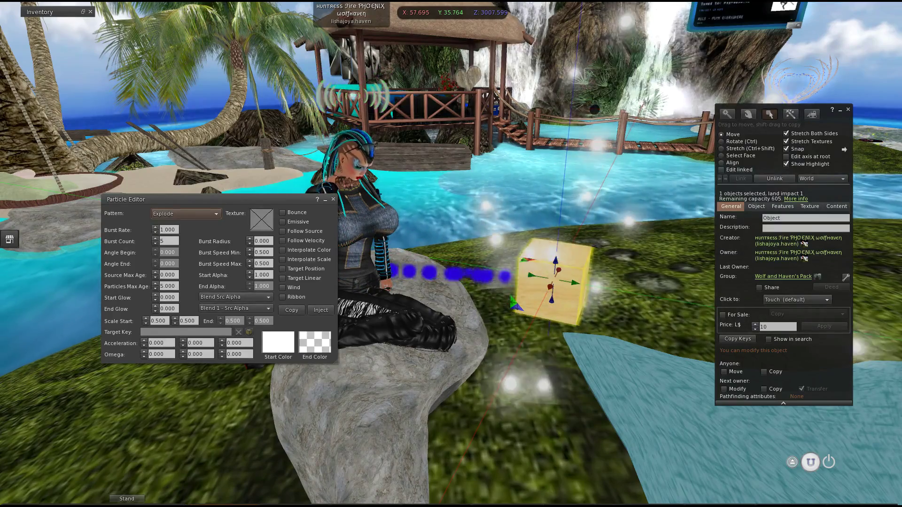
Test the start glow up to 1.000 and settle on 0.200, and try an end glow of 1.000 before resetting it to 0.000.
click(155, 295)
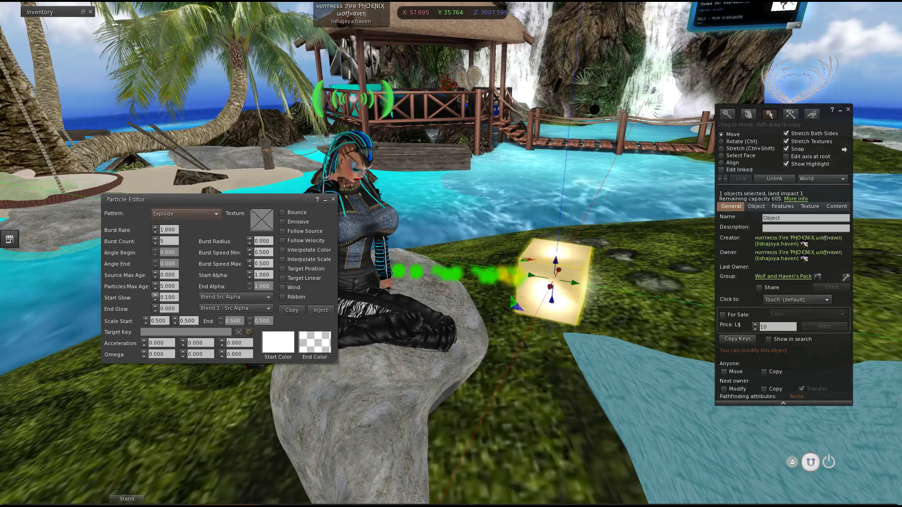
click(155, 295)
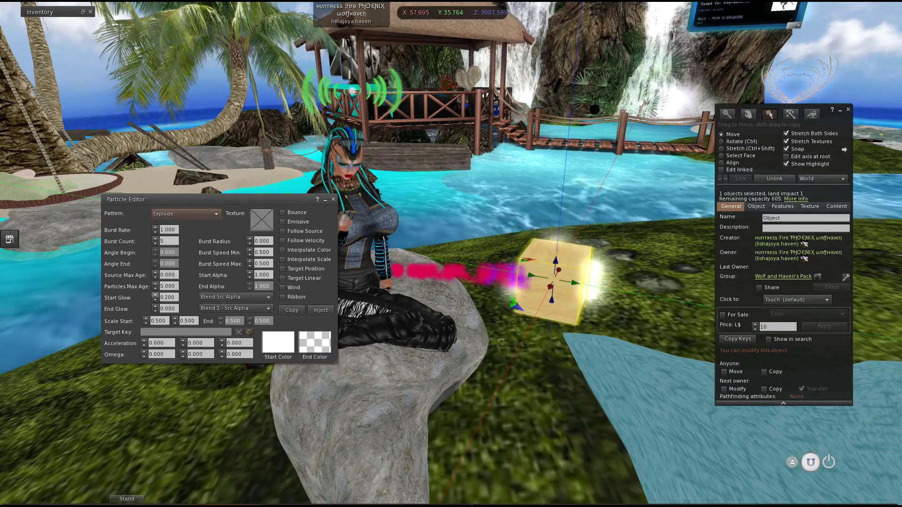
click(155, 295)
click(155, 295)
click(155, 295)
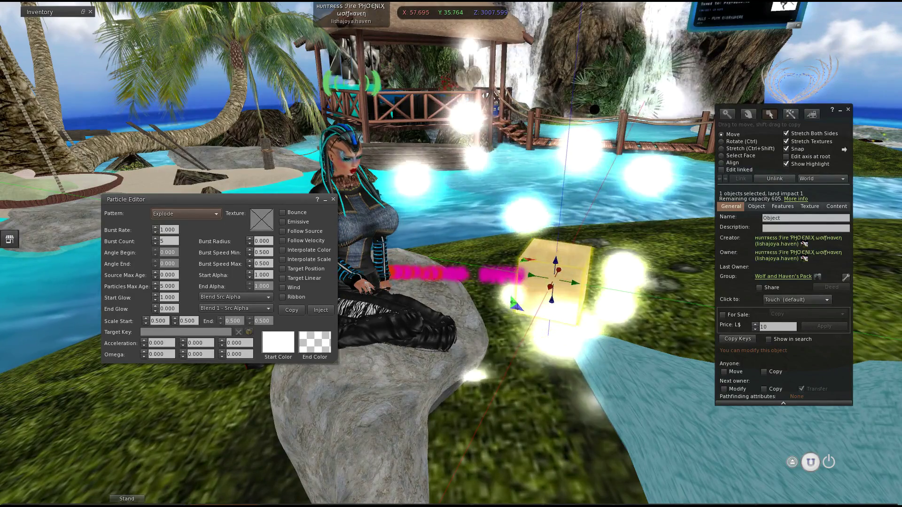
click(155, 299)
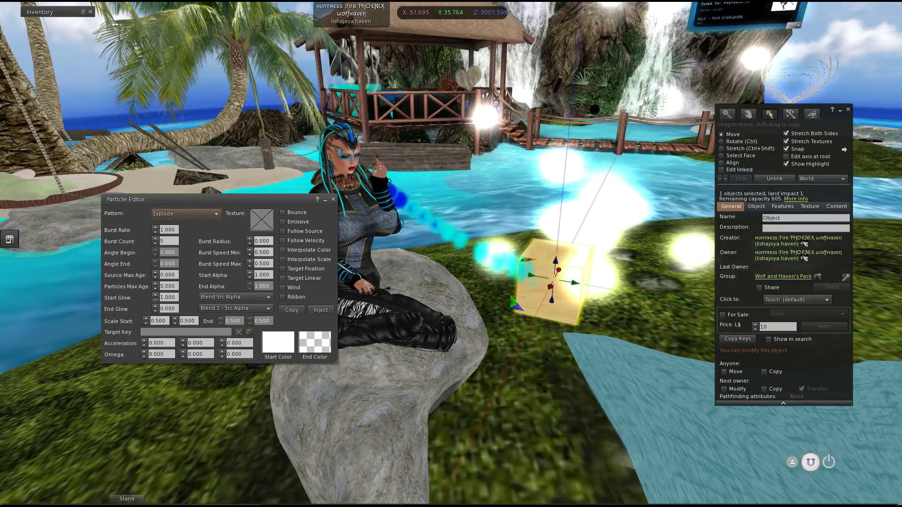
click(155, 300)
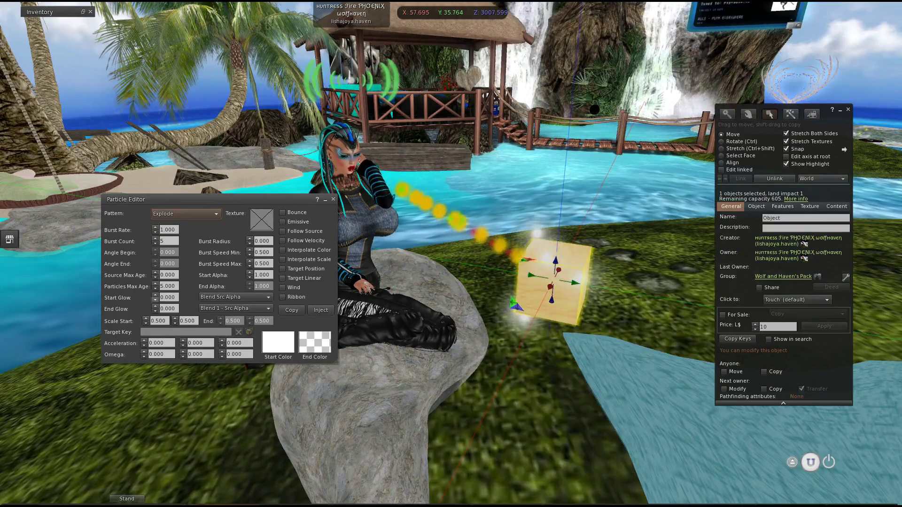
click(155, 294)
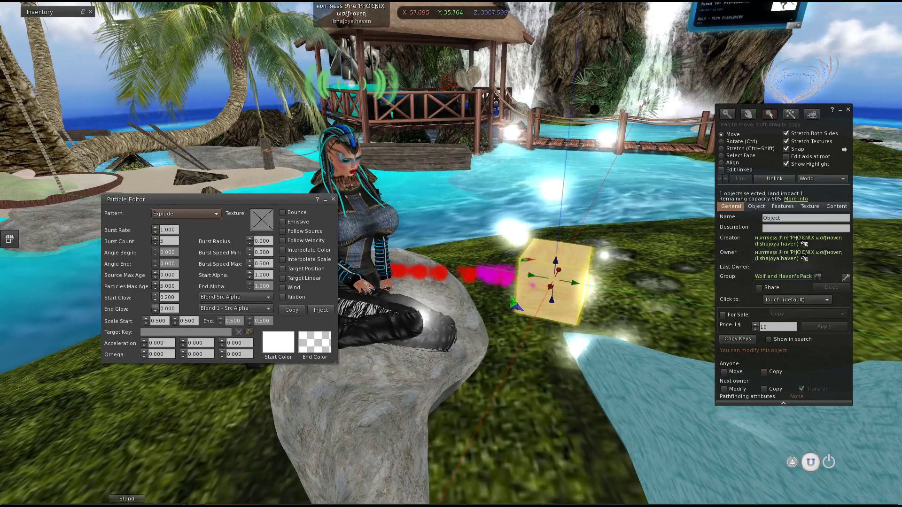
click(155, 306)
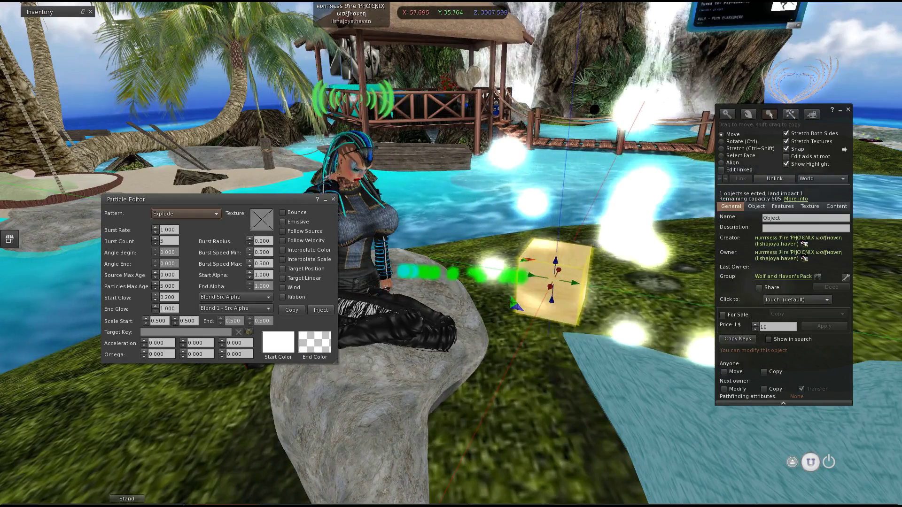
click(155, 311)
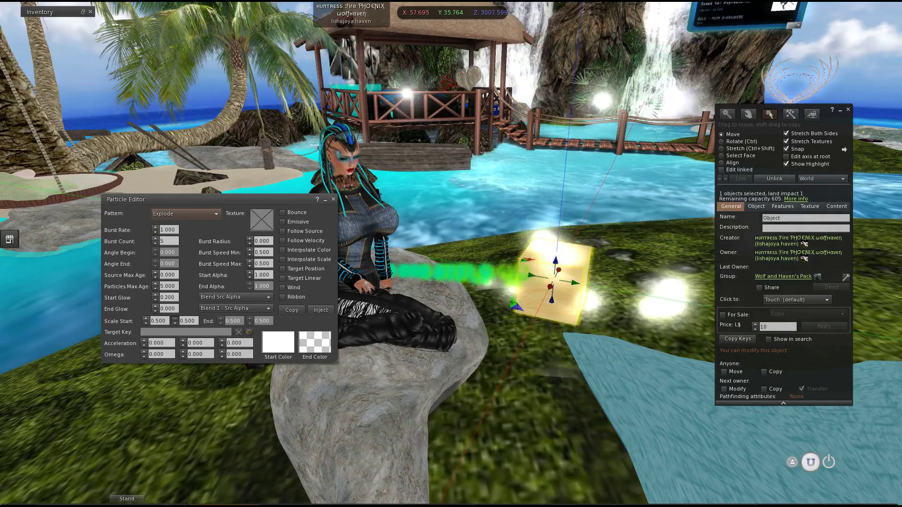
Enlarge the particles' start scale to 4.000 by 2.500.
click(175, 318)
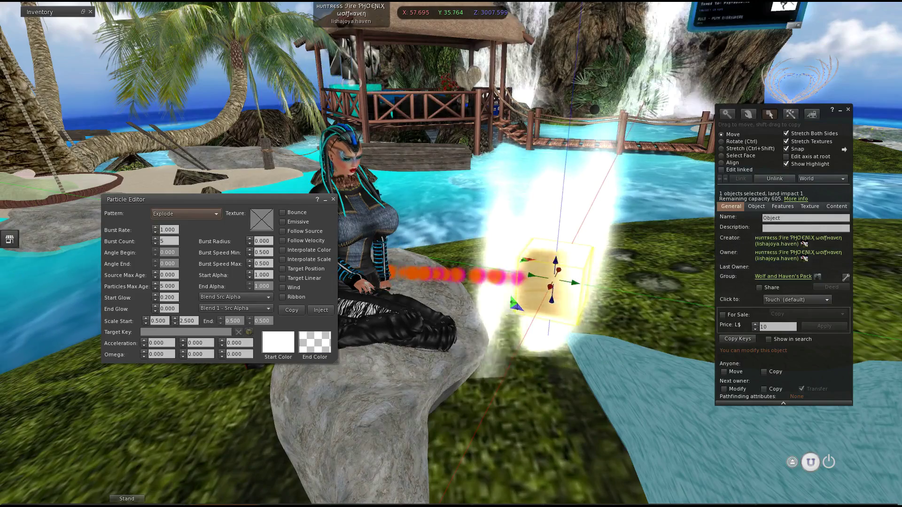
scroll(451, 254, down, 2)
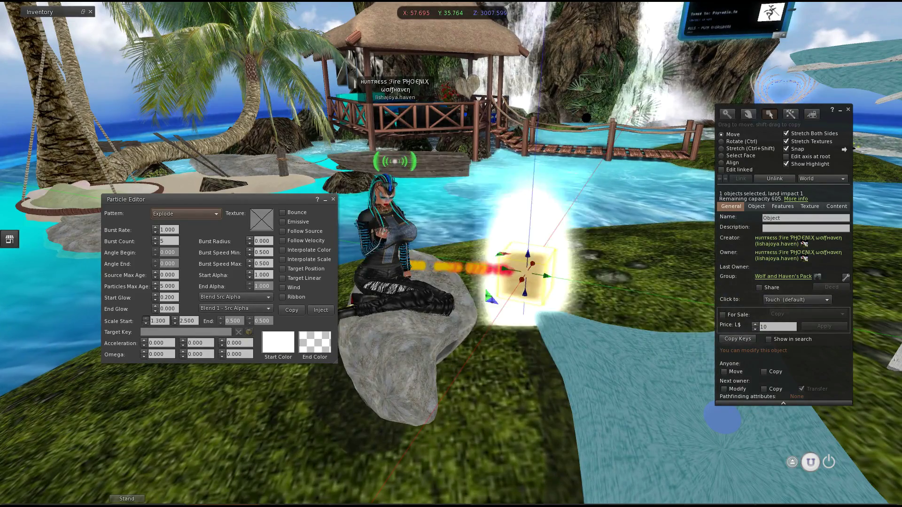
click(147, 319)
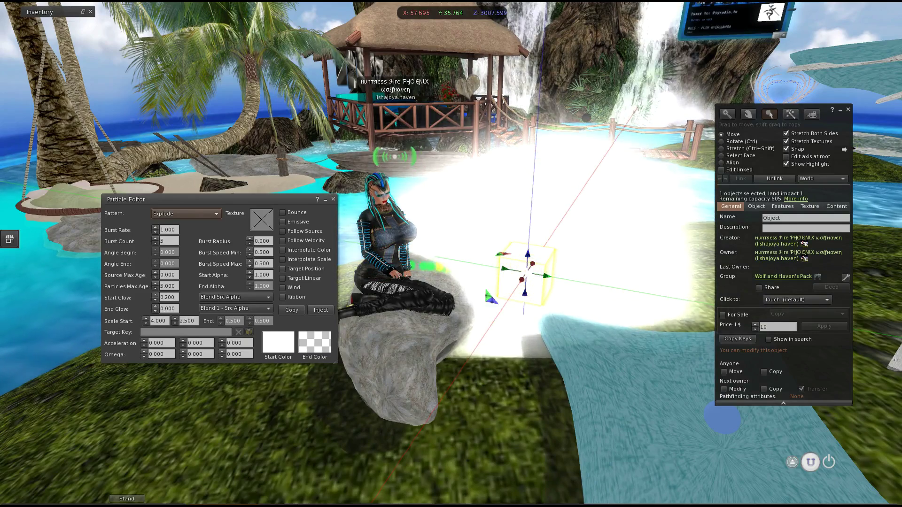
Return the start scale to 0.500 by 0.500, and try accelerations of 1.700, 2.700 and 2.100 on the three axes before zeroing them.
click(146, 324)
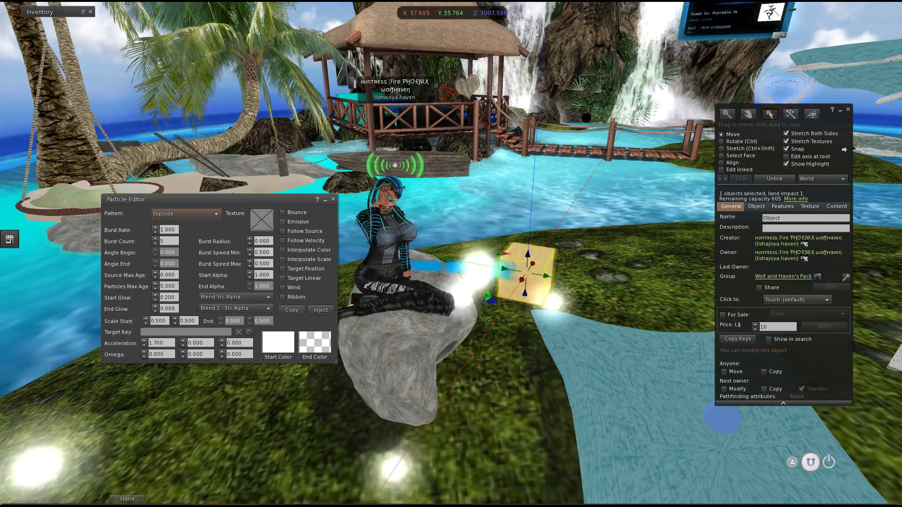
click(183, 341)
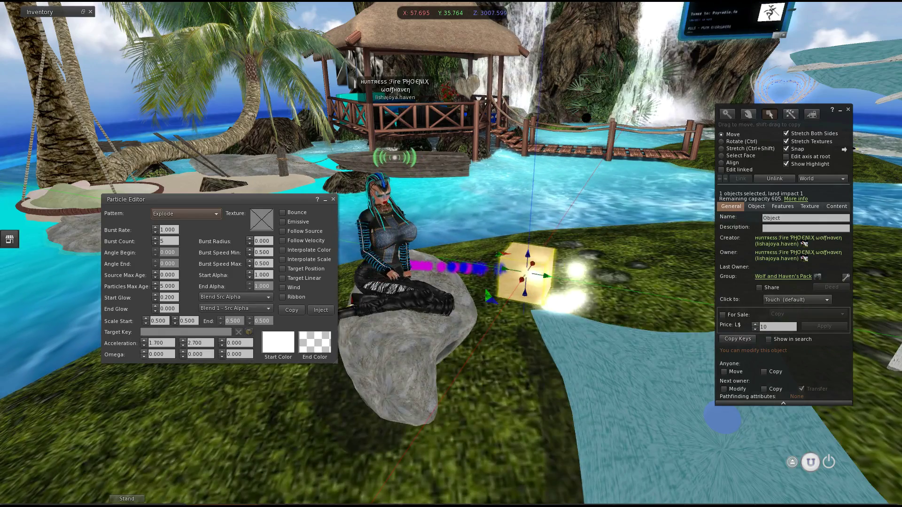
click(222, 341)
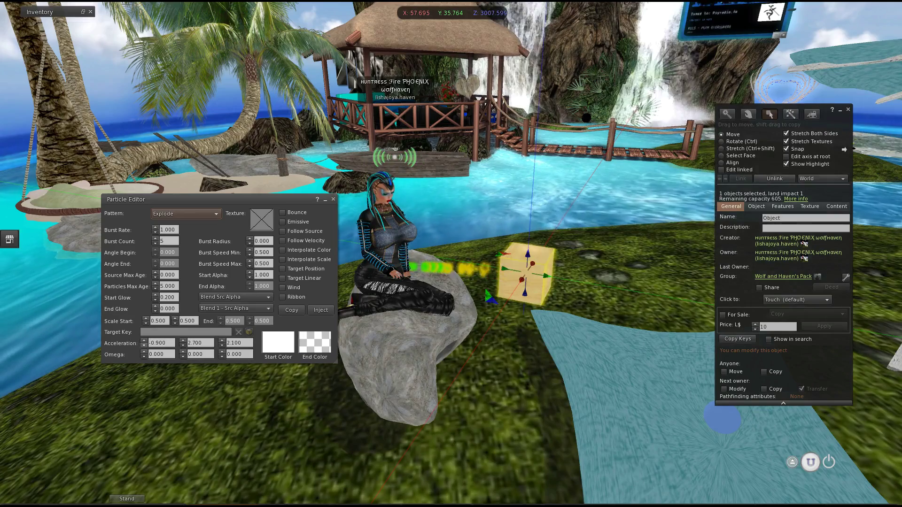
double_click(161, 343)
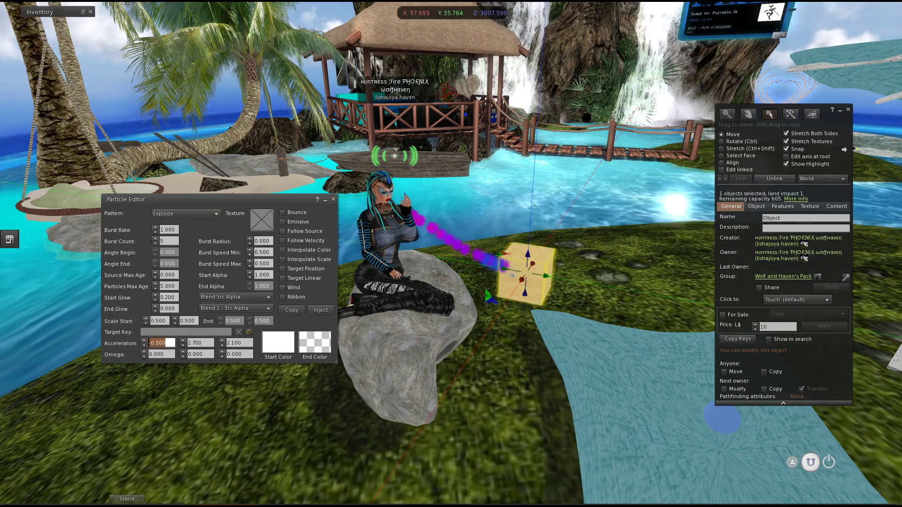
text(0)
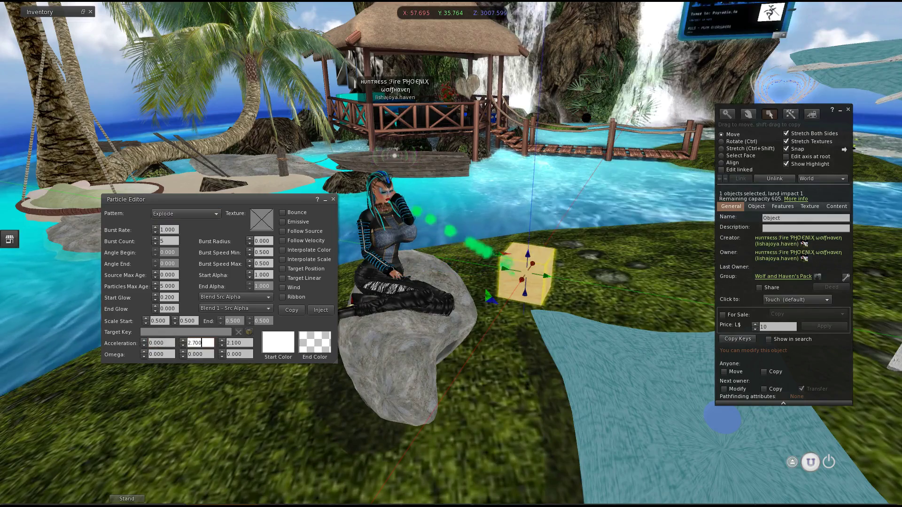
text(0)
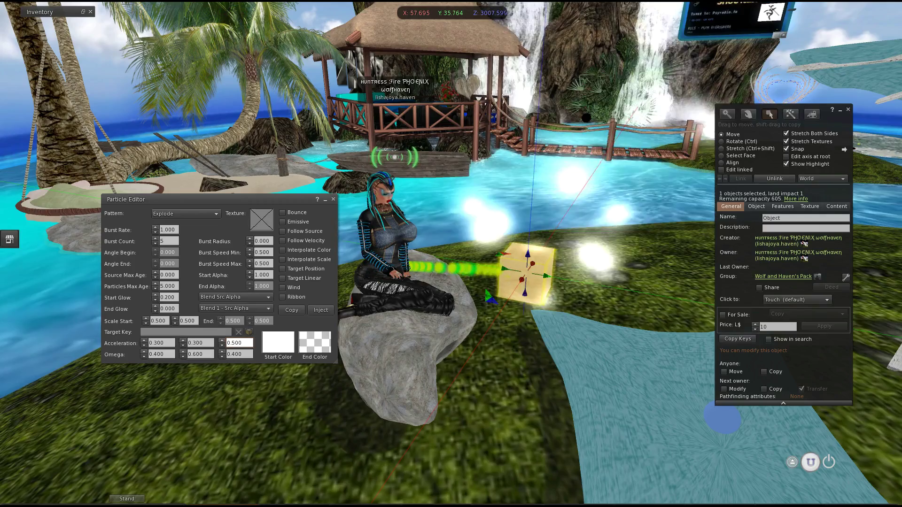
Reset all acceleration and omega values to 0.000, and set the burst radius to 0.600.
double_click(157, 344)
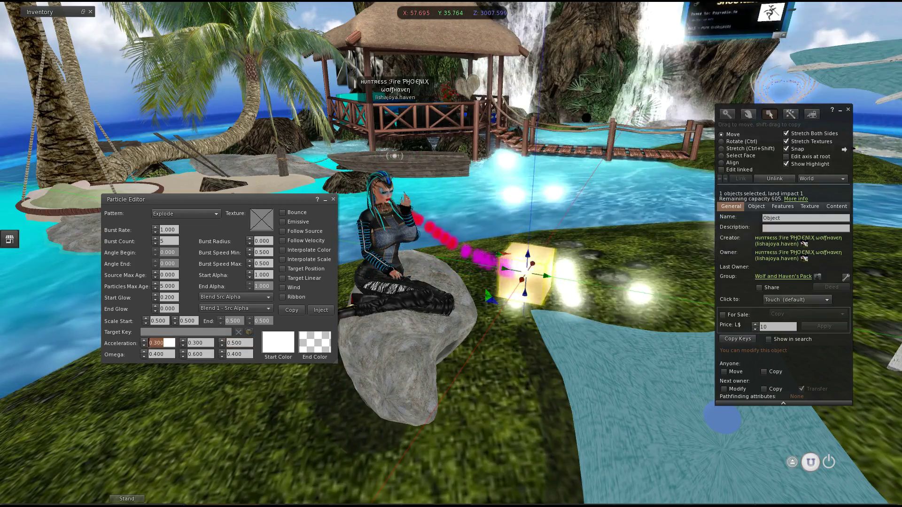
text(0)
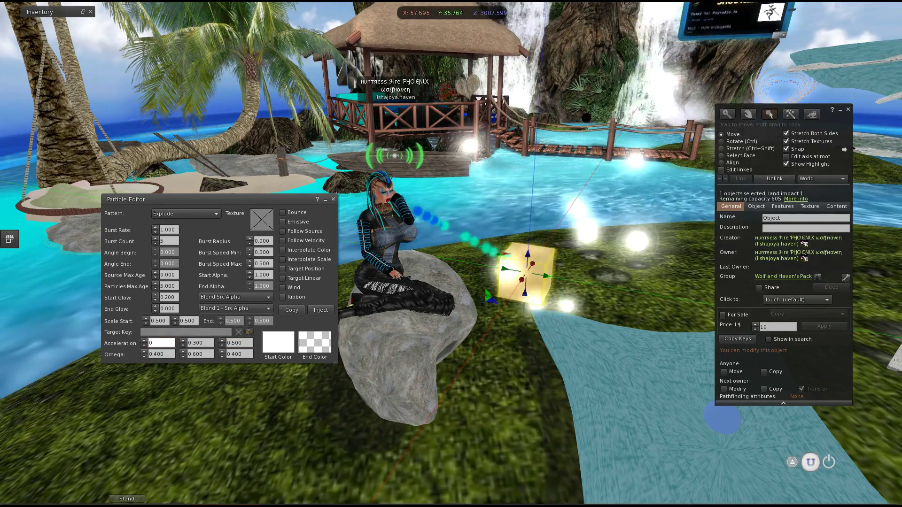
key(Tab)
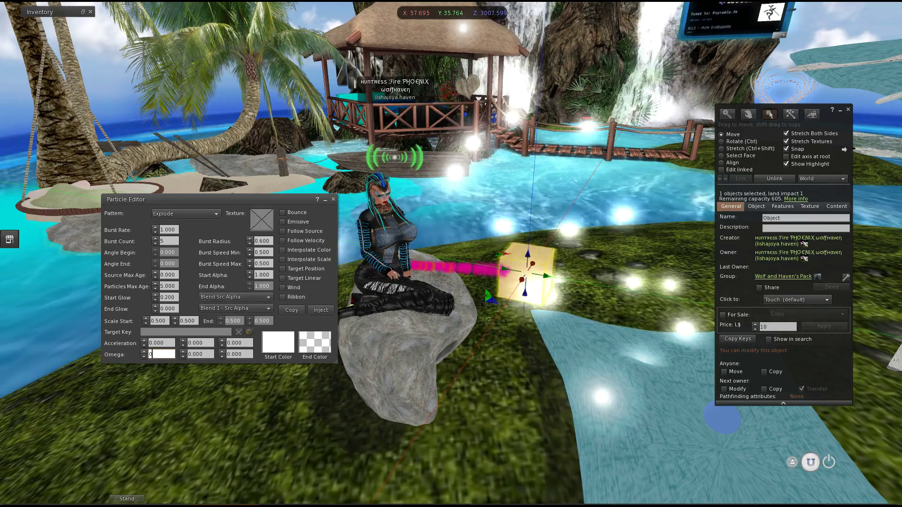
Try a minimum burst speed of 4.300 and a maximum of 6.700, and settle on 1.000 for both.
click(250, 251)
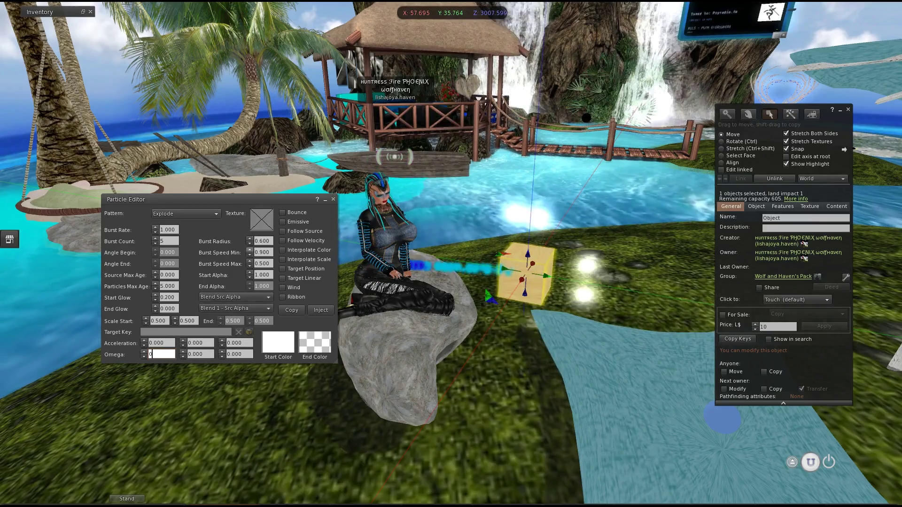
click(249, 250)
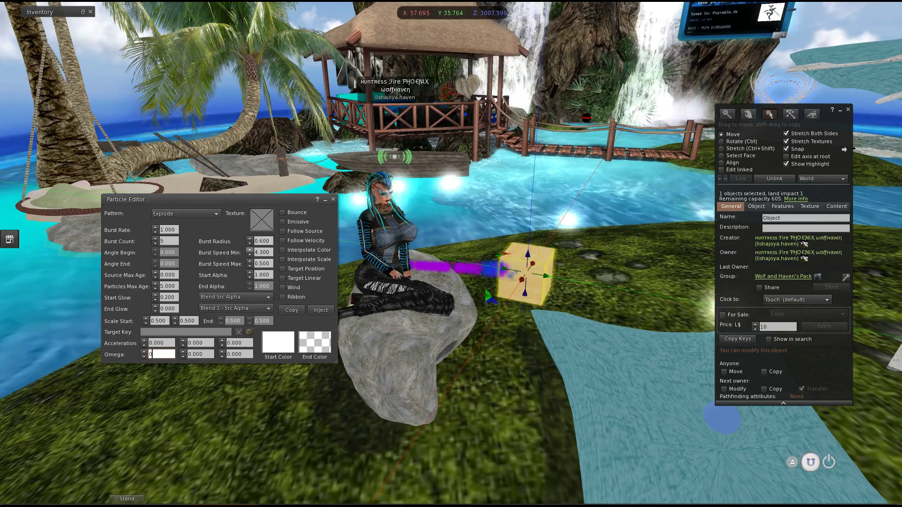
click(250, 261)
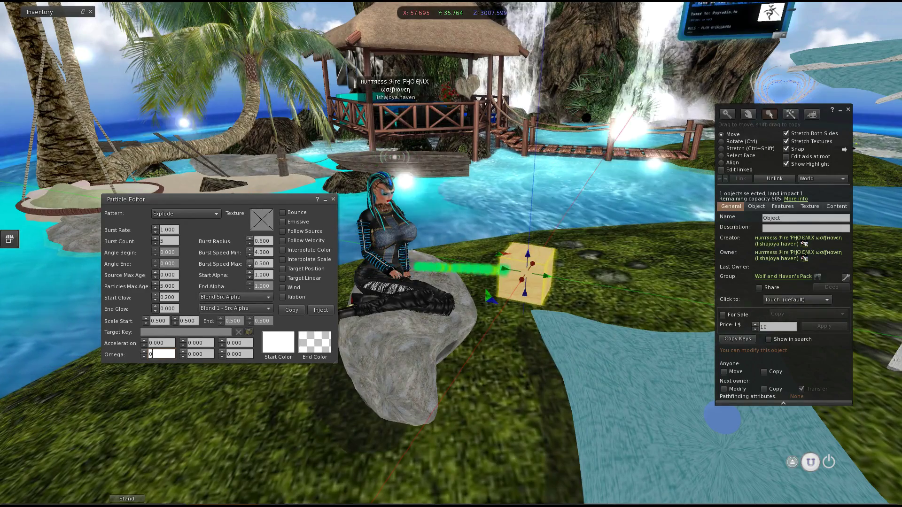
click(249, 261)
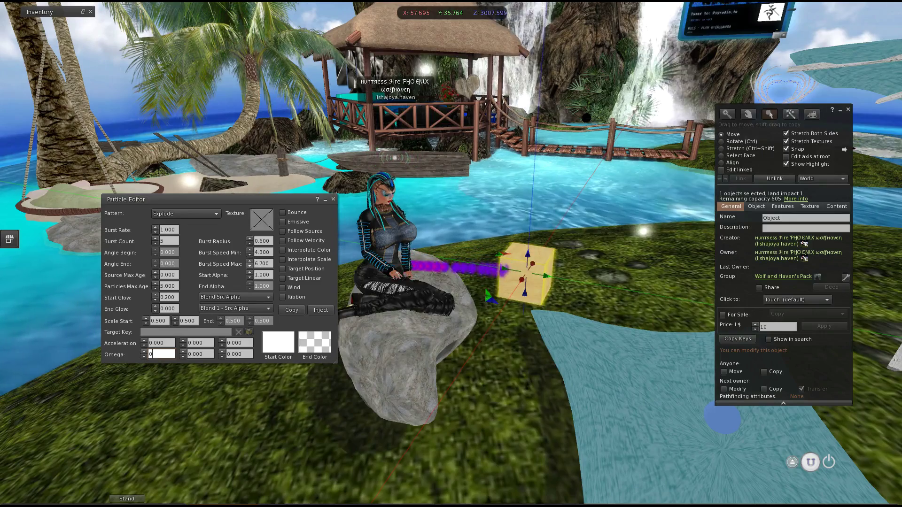
click(249, 266)
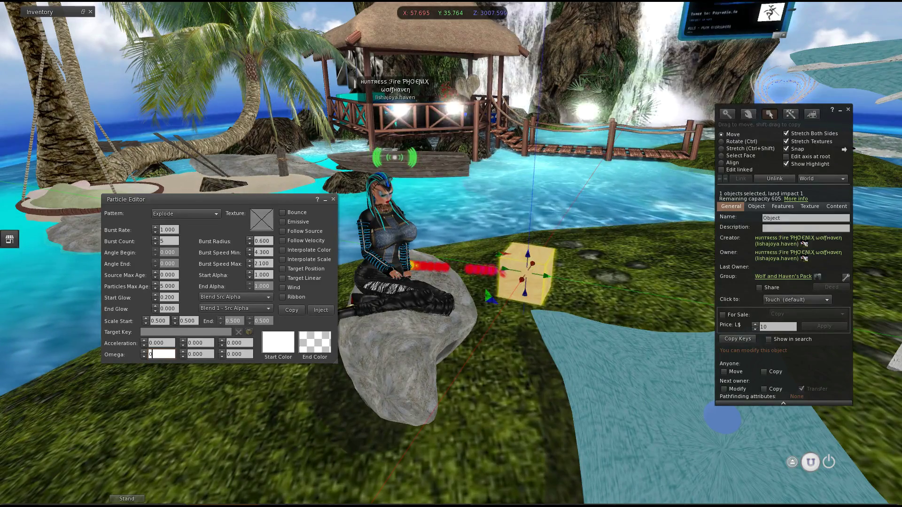
double_click(264, 264)
text(1)
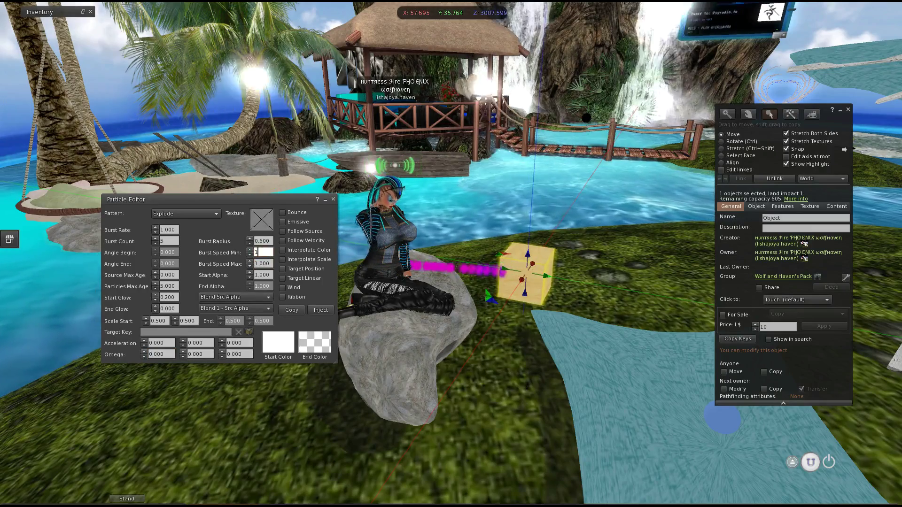
key(Return)
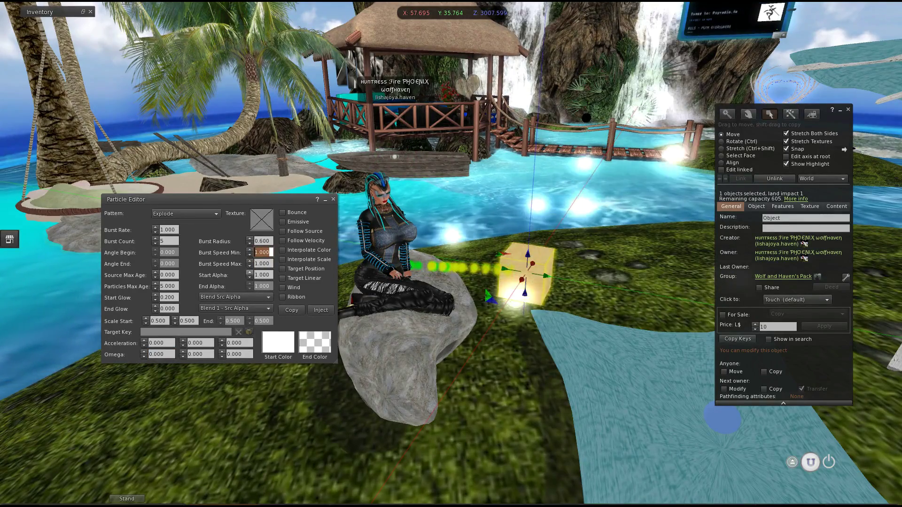
Lower the particles' start alpha gradually to 0.000, and raise it back to 1.000.
click(250, 277)
click(249, 278)
click(249, 278)
click(249, 277)
click(249, 278)
click(250, 277)
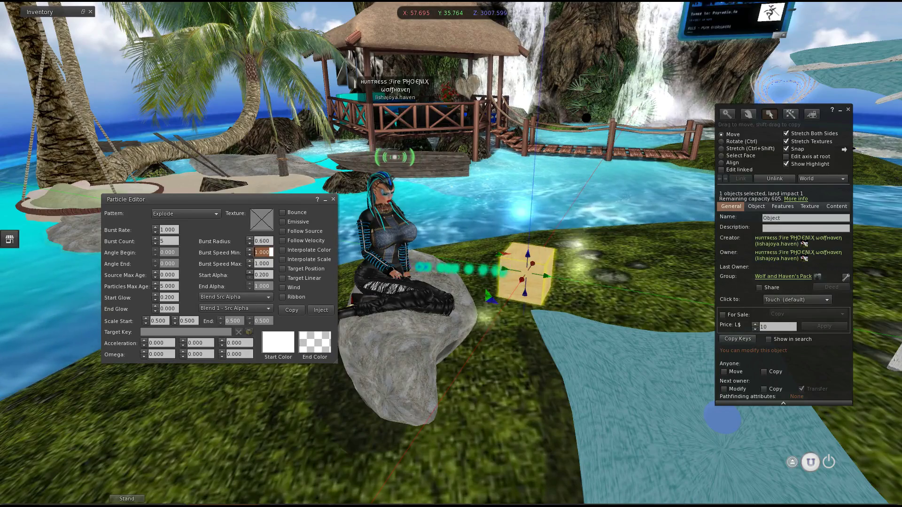
click(249, 278)
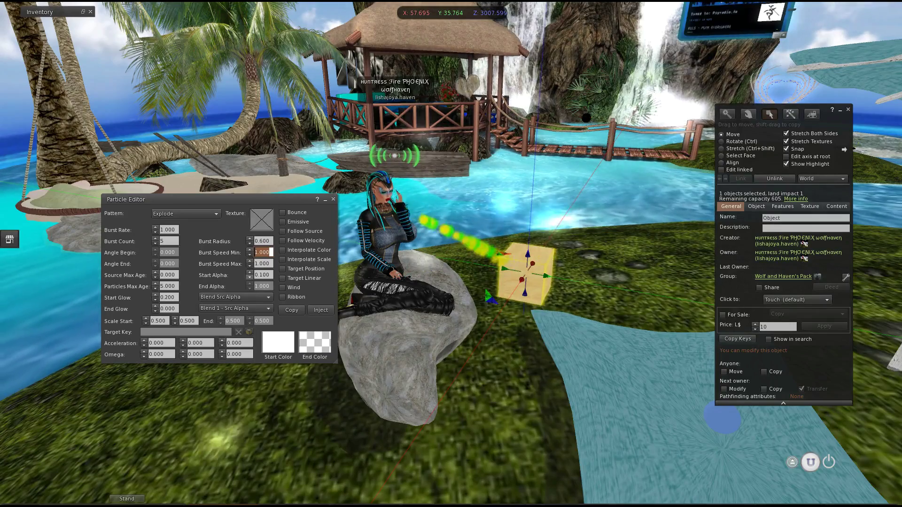
click(249, 278)
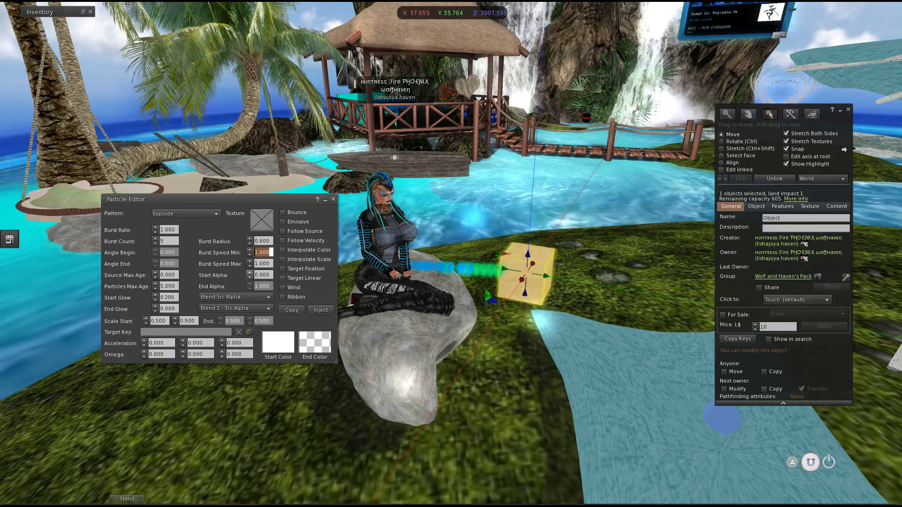
click(250, 272)
click(249, 272)
click(249, 273)
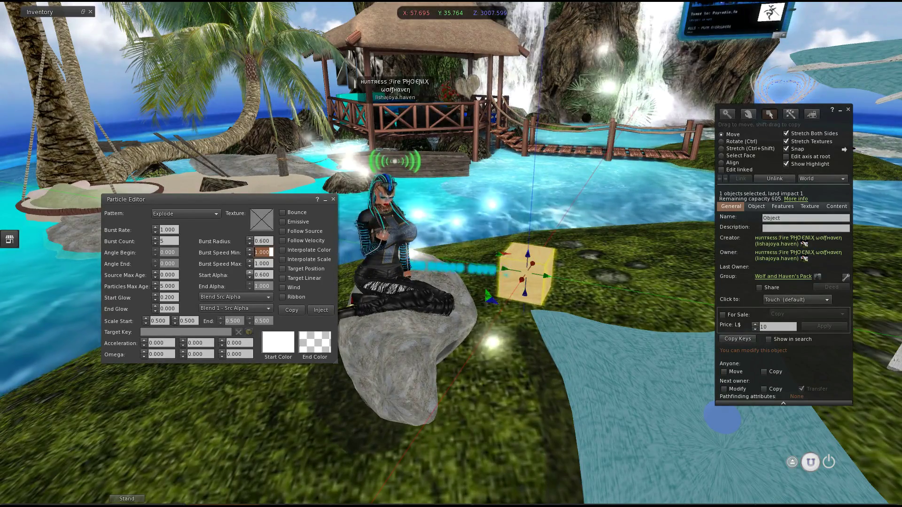
click(249, 273)
click(250, 272)
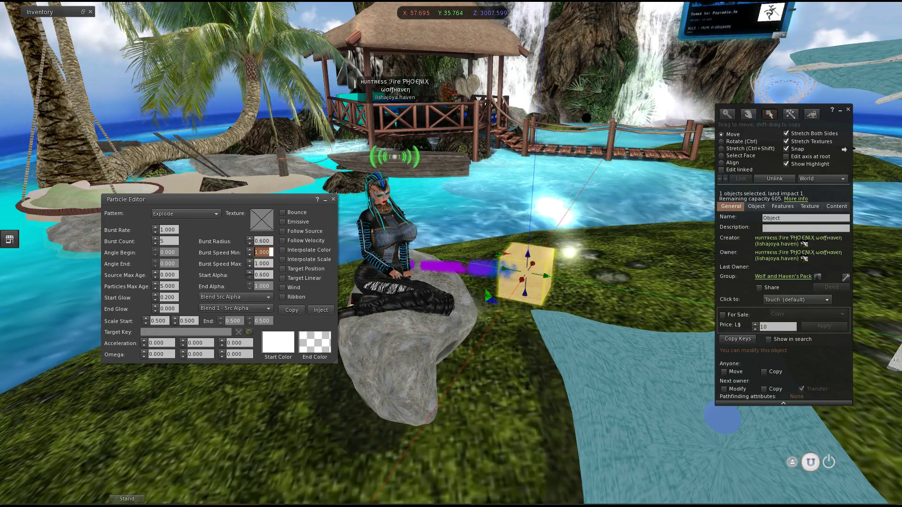
click(249, 272)
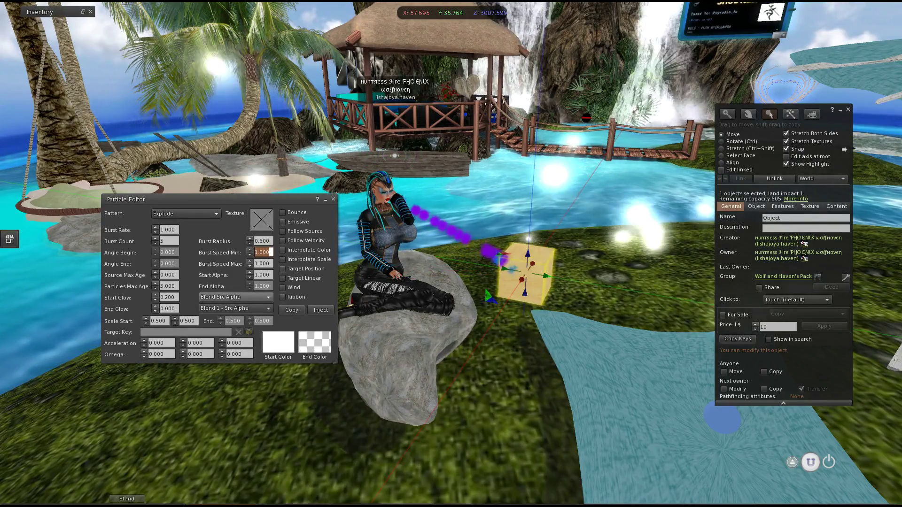
Try Blend One and Blend Zero as the particles' source blend mode.
click(235, 298)
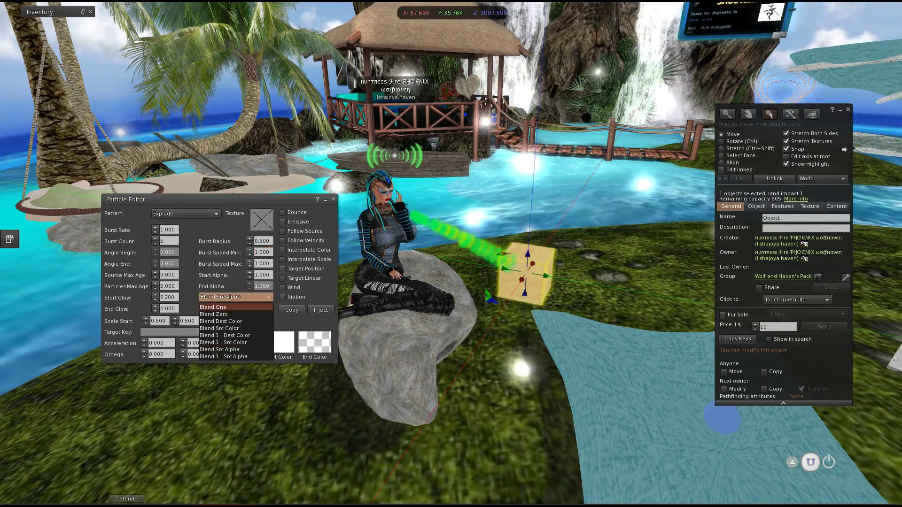
click(213, 308)
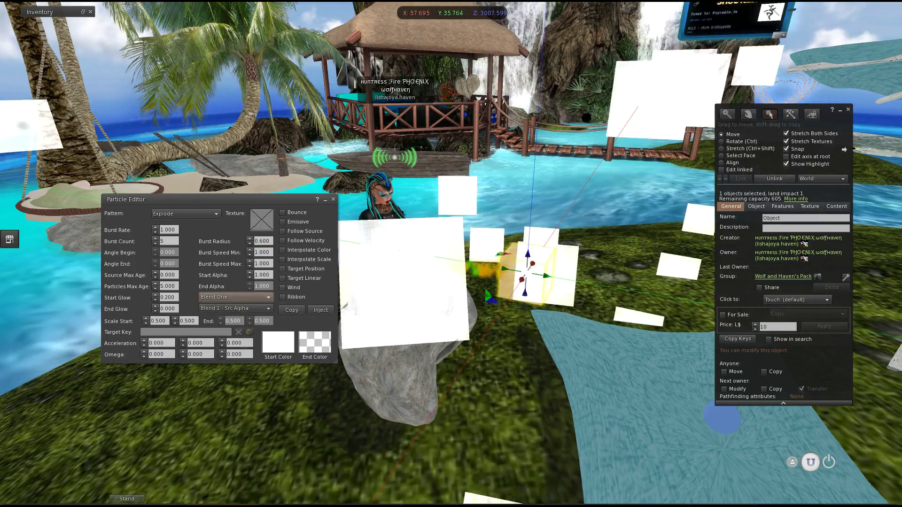
click(235, 297)
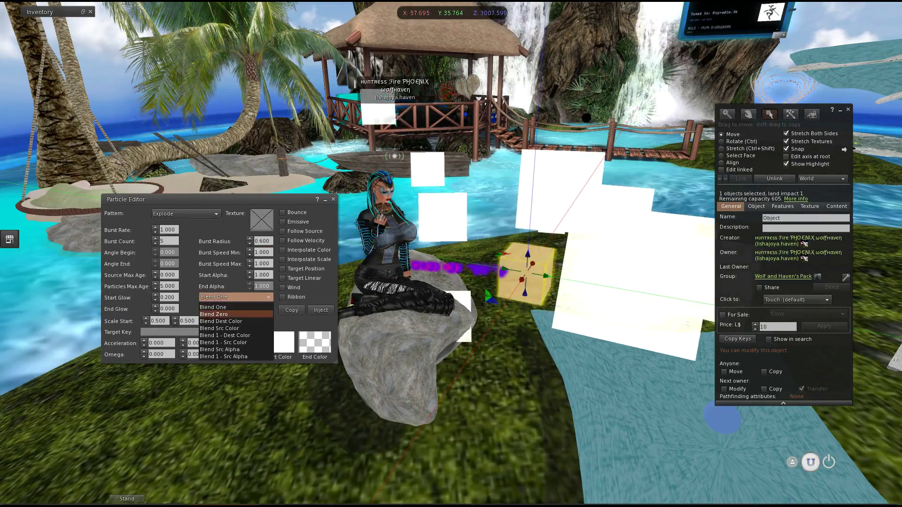
click(214, 314)
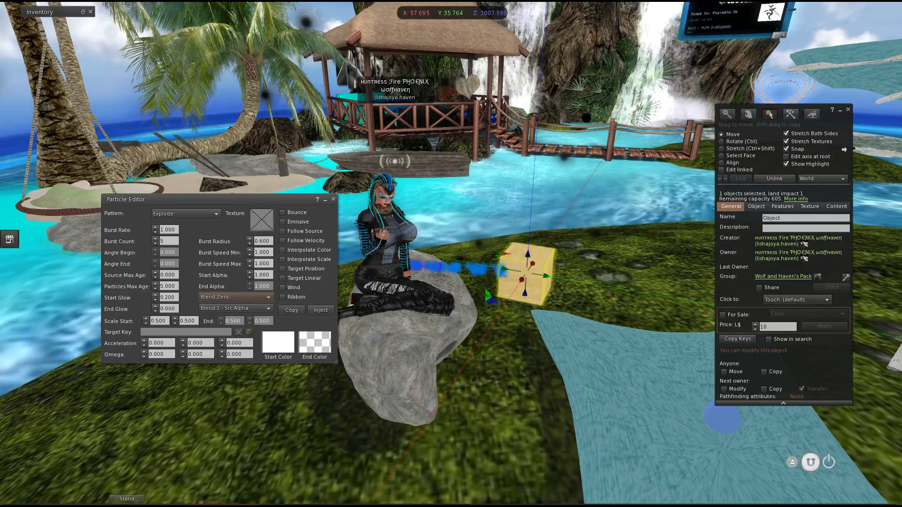
Set the start color to cyan (0, 255, 255), and try Blend One before returning the source blend mode to Blend Src Alpha.
click(277, 341)
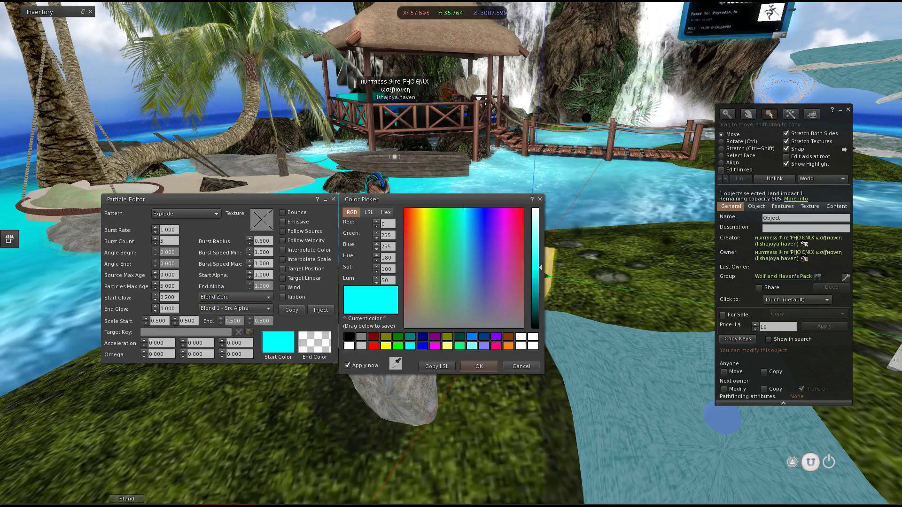
click(480, 367)
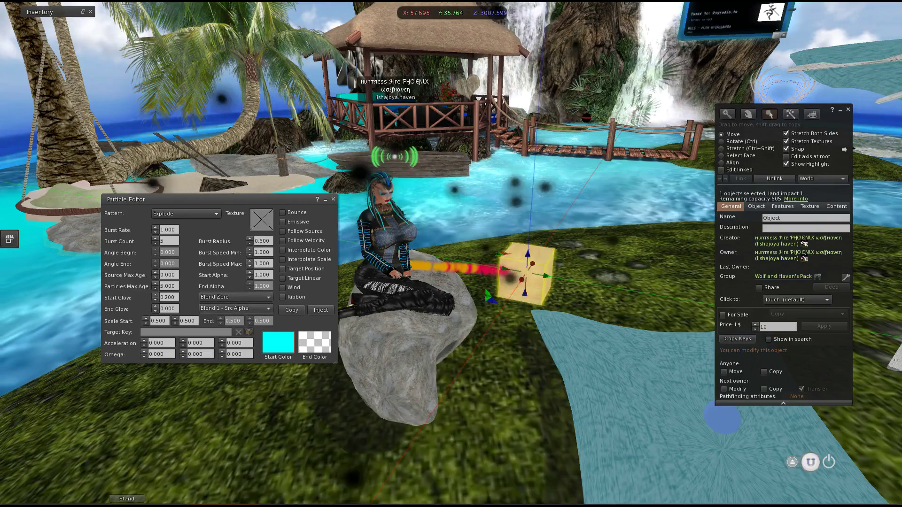
click(236, 298)
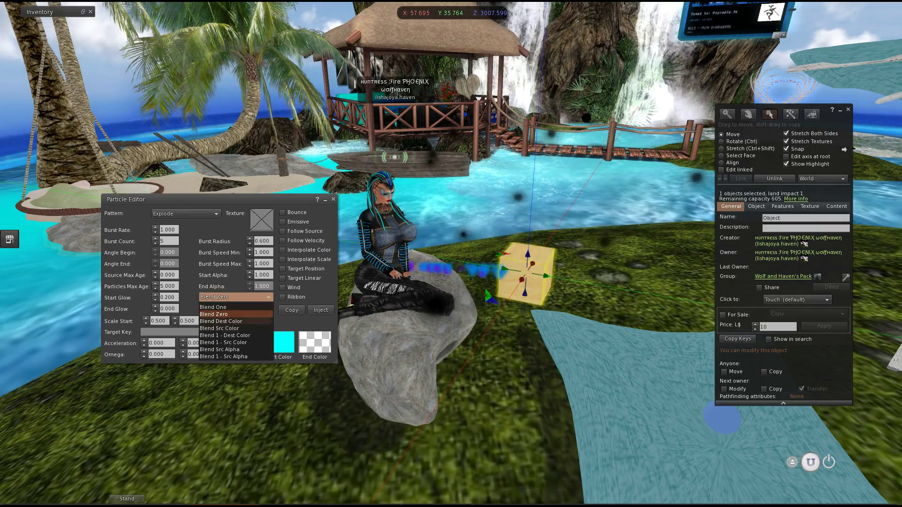
click(213, 307)
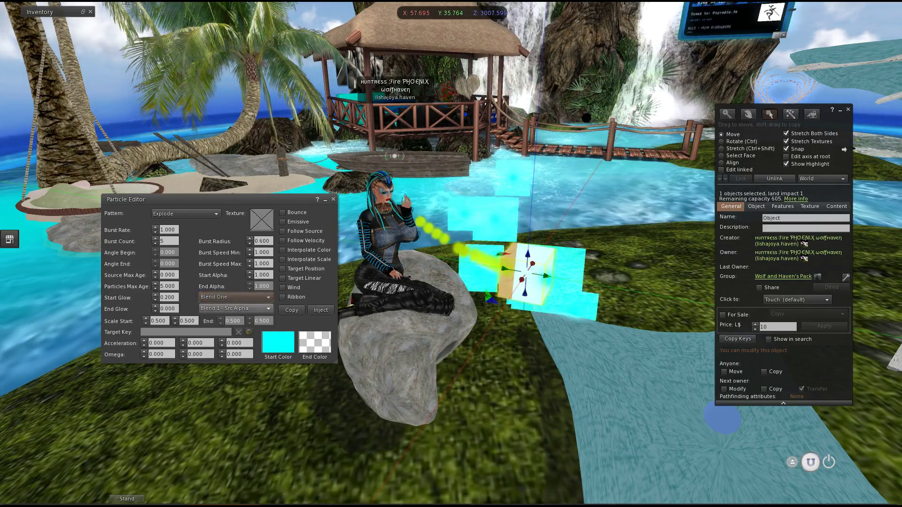
click(235, 298)
click(226, 349)
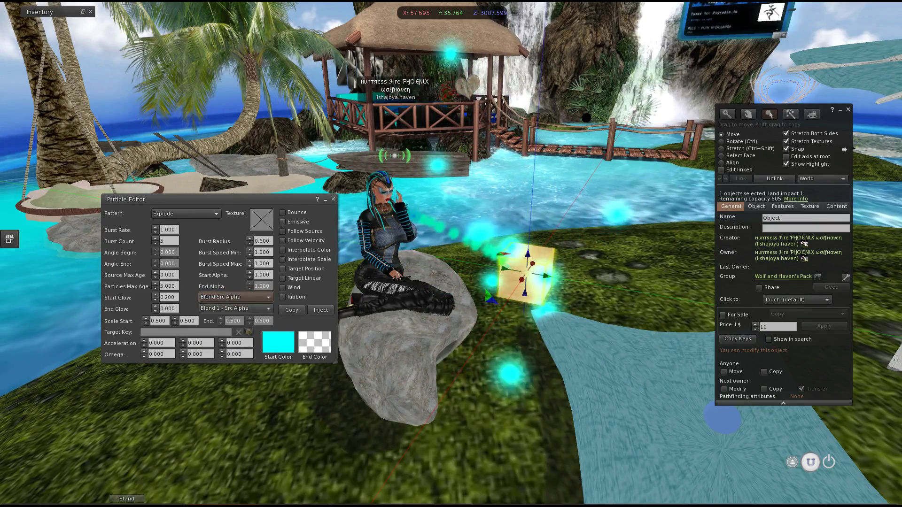
Try purple (128, 0, 255) and spring green (0, 255, 128) as the particles' start color, and settle on red (255, 0, 0).
click(278, 342)
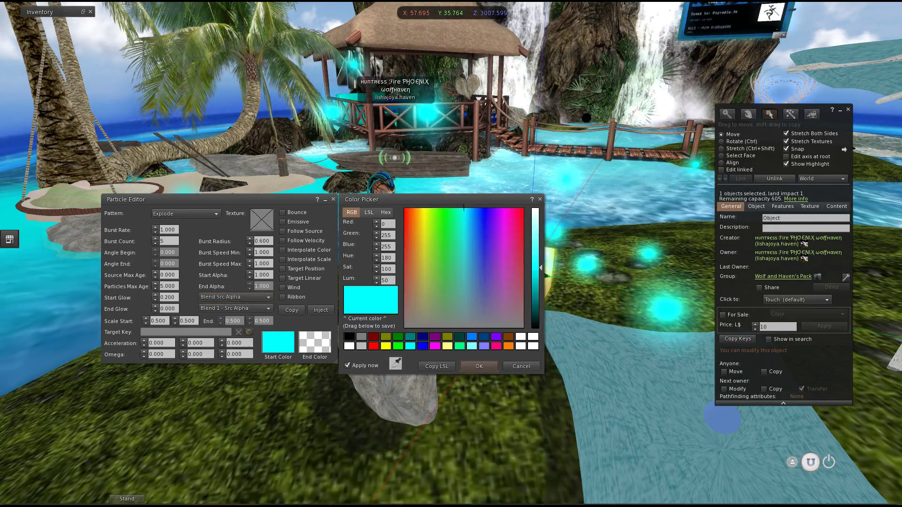
click(422, 346)
drag(423, 200, 690, 295)
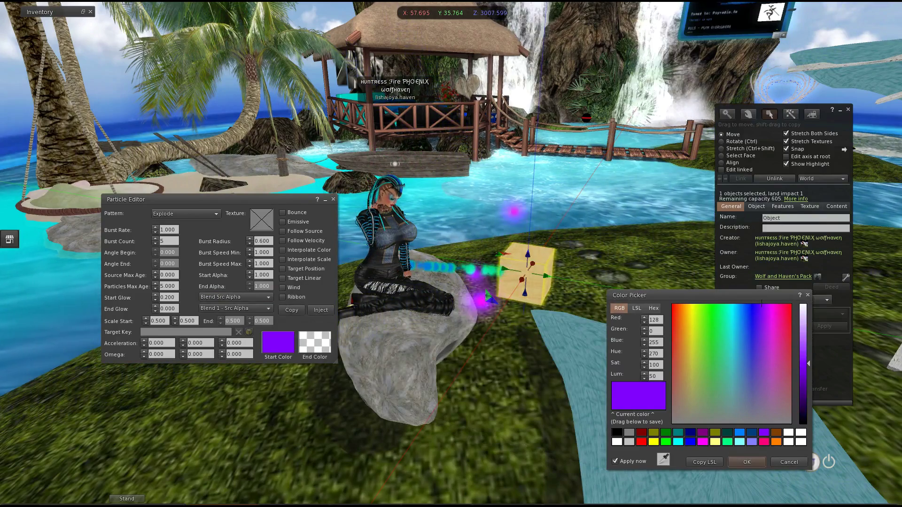
click(739, 442)
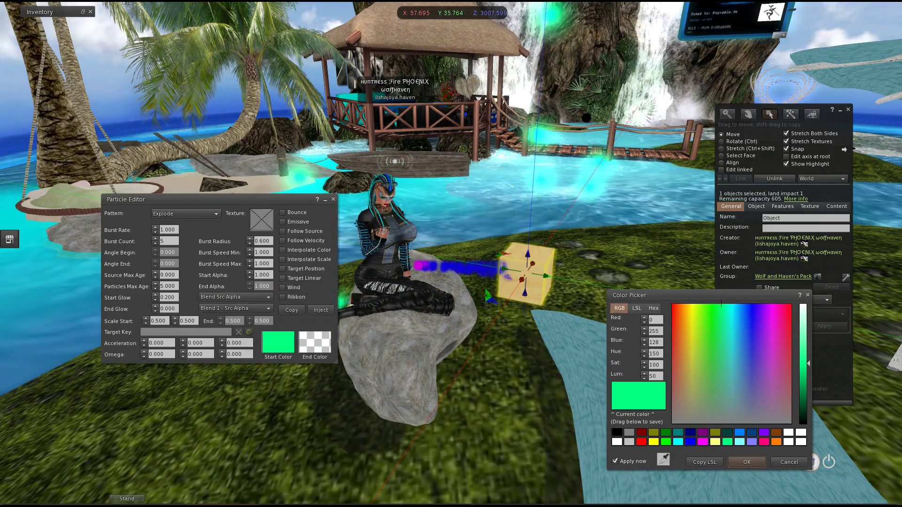
click(642, 442)
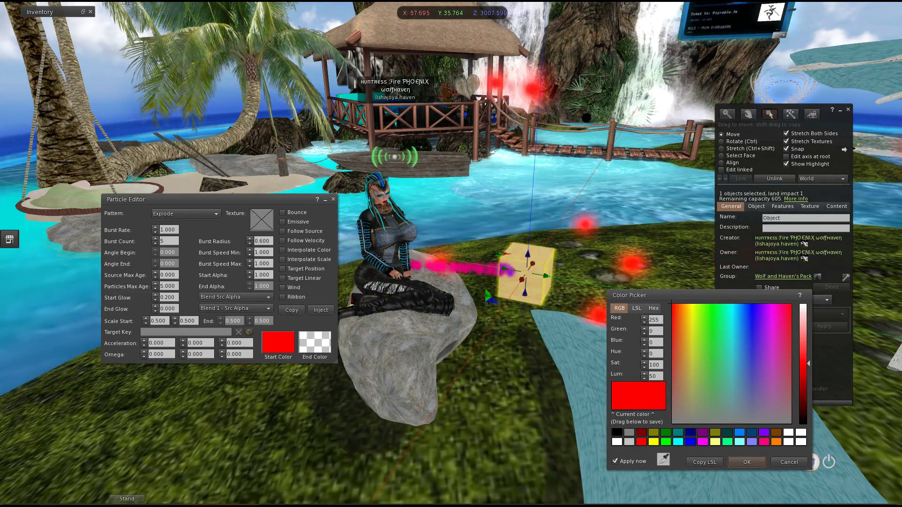
click(747, 462)
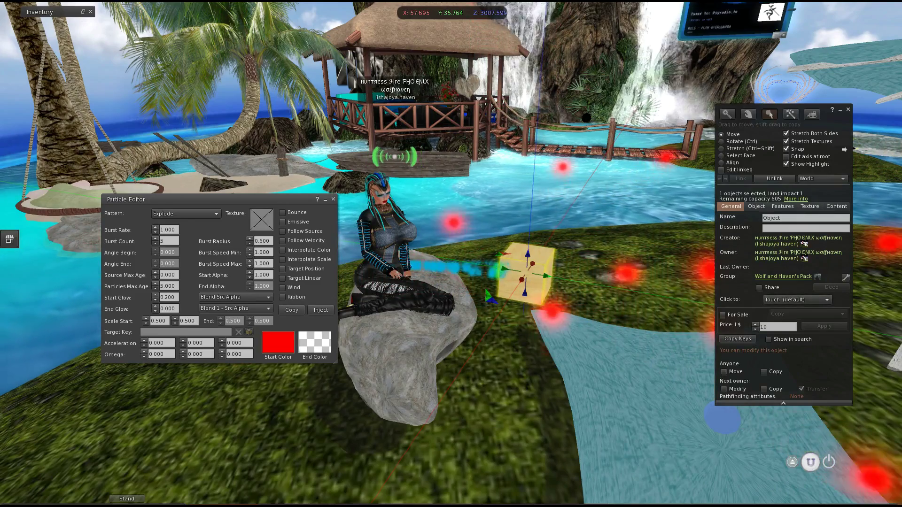
Examine the red particles around the box up close, from another angle and from farther away.
scroll(451, 253, up, 2)
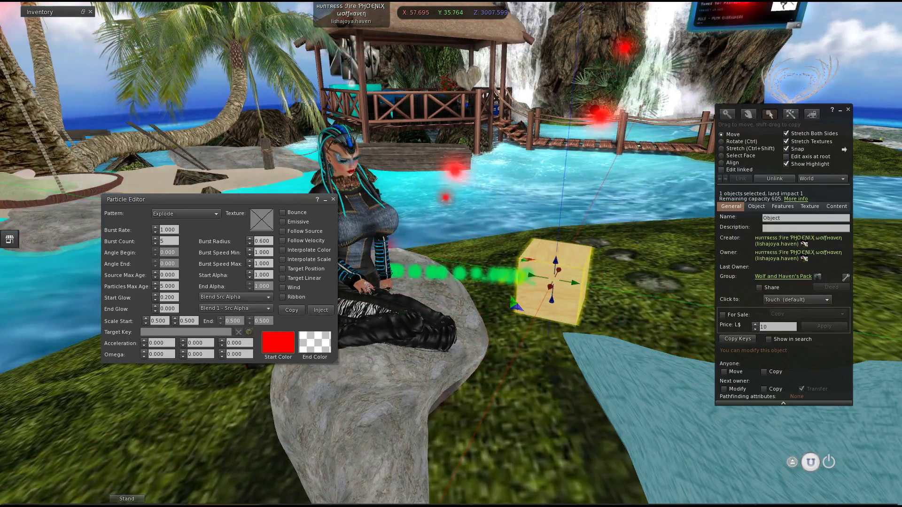
ctrl+alt+drag(555, 277, 465, 289)
ctrl+alt+drag(540, 263, 470, 256)
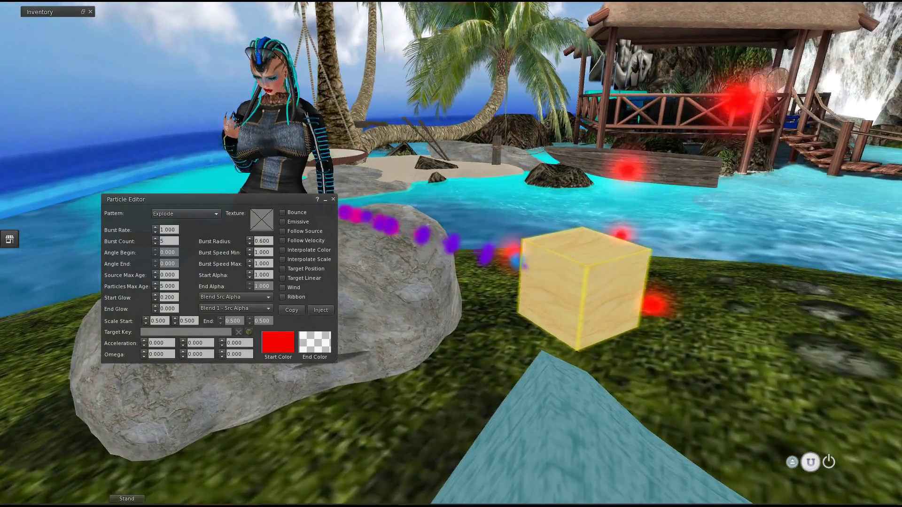
ctrl+alt+click(475, 278)
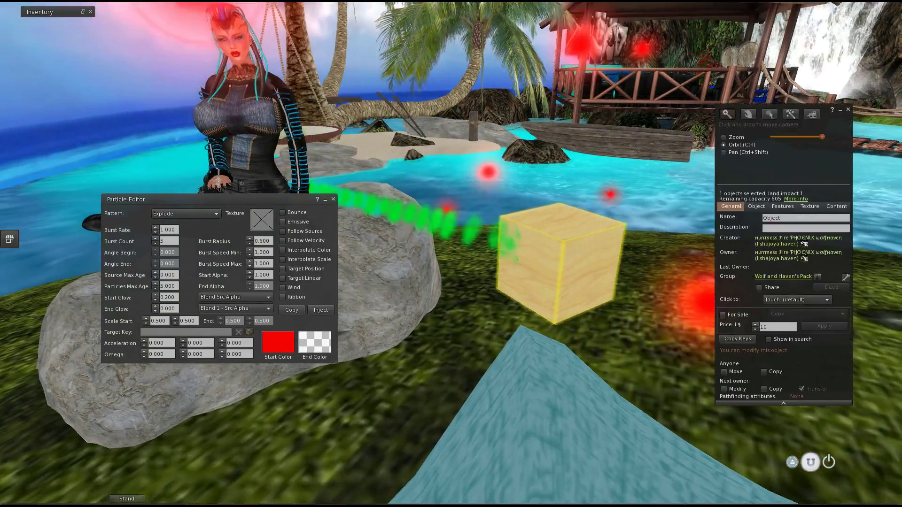
ctrl+alt+drag(474, 263, 431, 273)
scroll(451, 263, down, 2)
ctrl+alt+scroll(451, 264, down, 2)
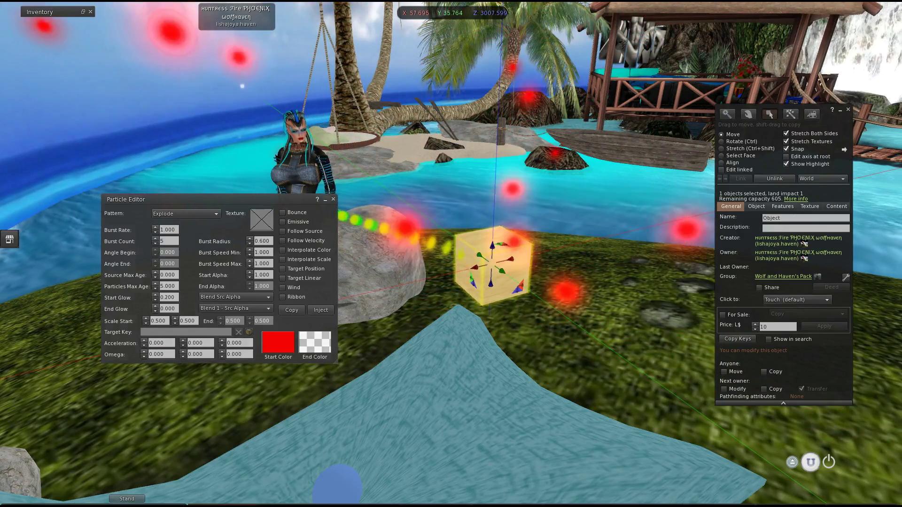
Try orange, magenta, cyan, yellow, light gray (191, 191, 191) and medium gray (128, 128, 128) as the particles' start color.
click(278, 342)
click(414, 208)
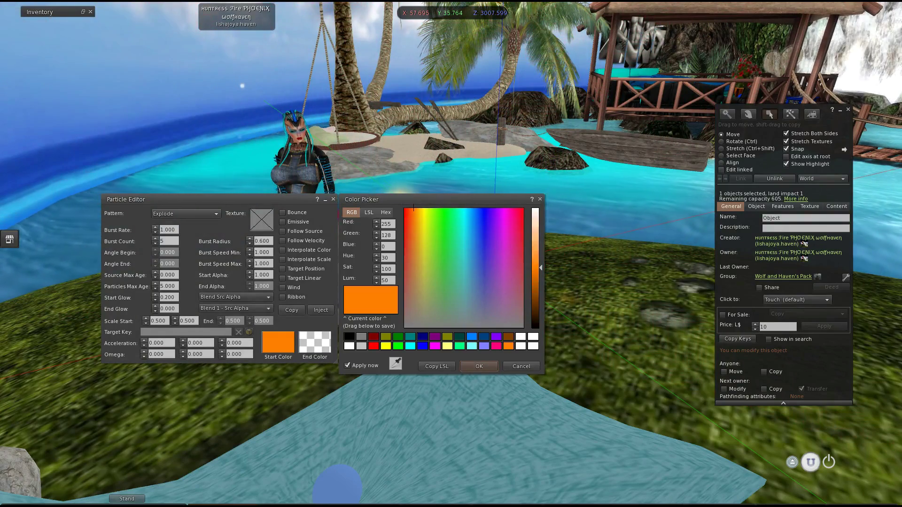
drag(423, 199, 778, 259)
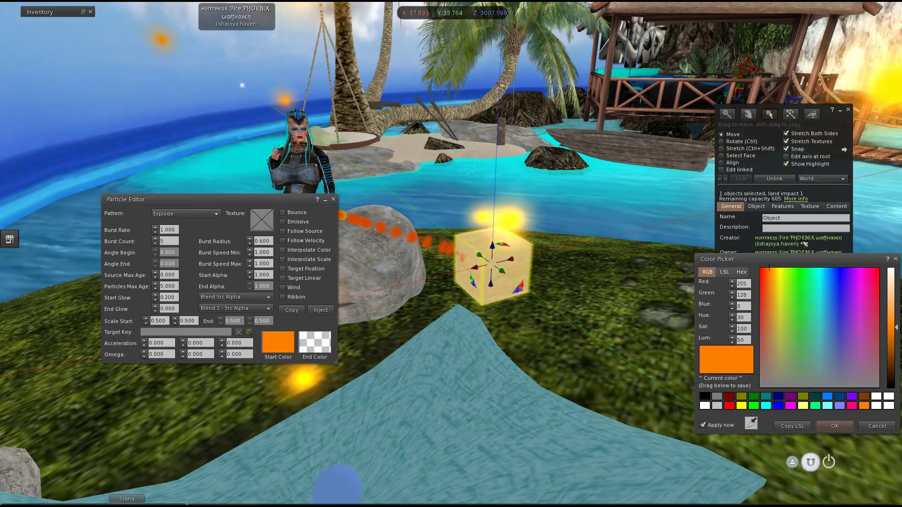
click(860, 268)
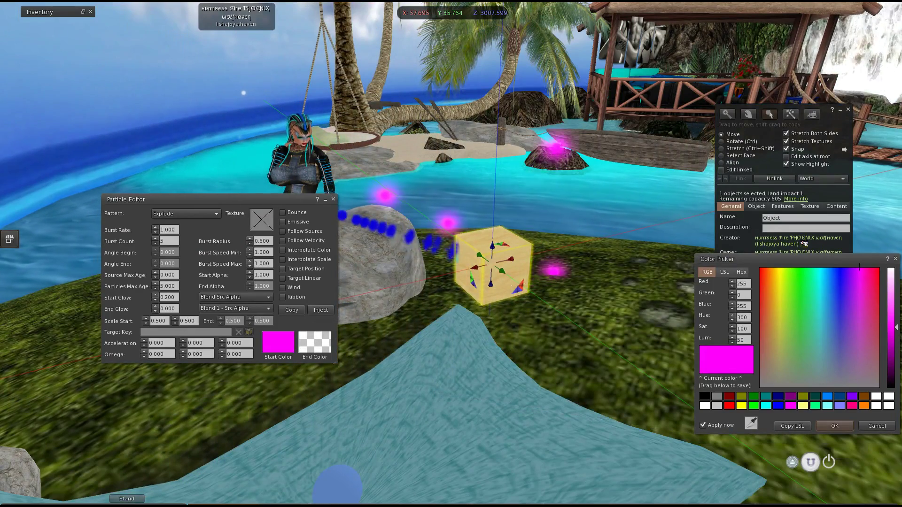
click(820, 268)
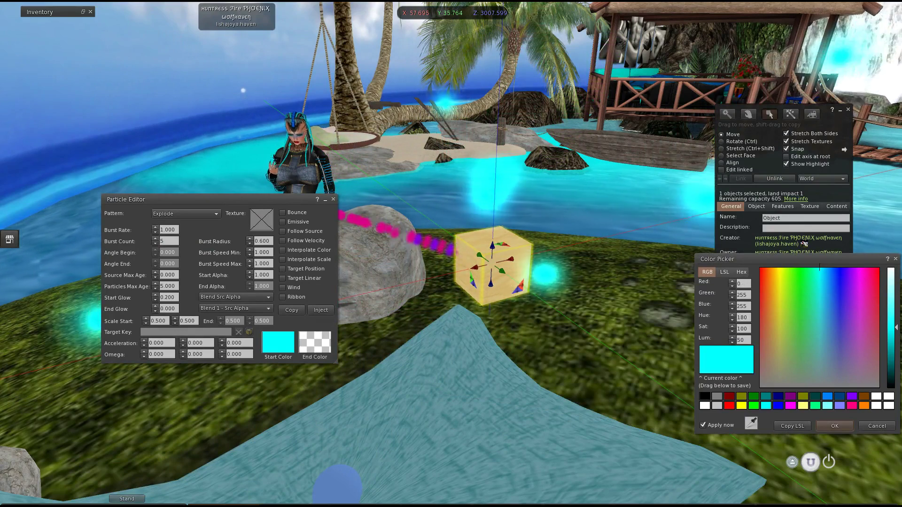
click(800, 268)
click(779, 268)
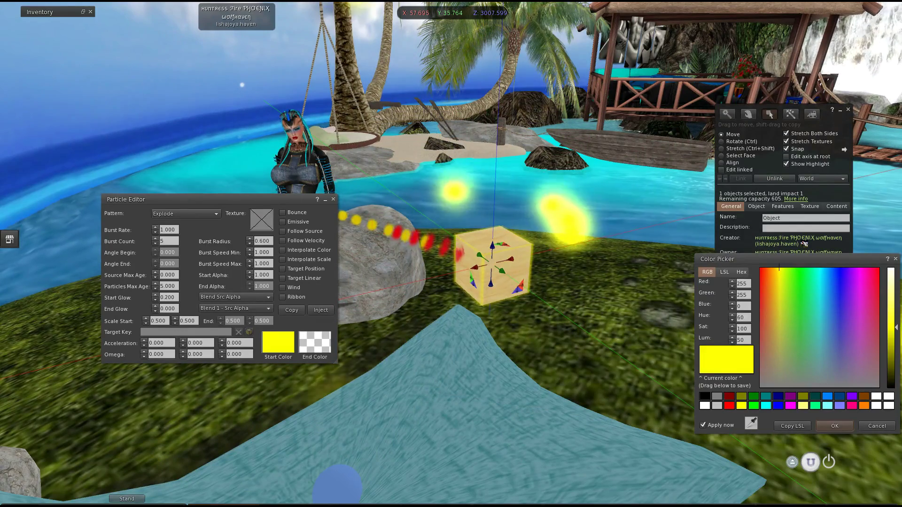
click(760, 268)
click(717, 406)
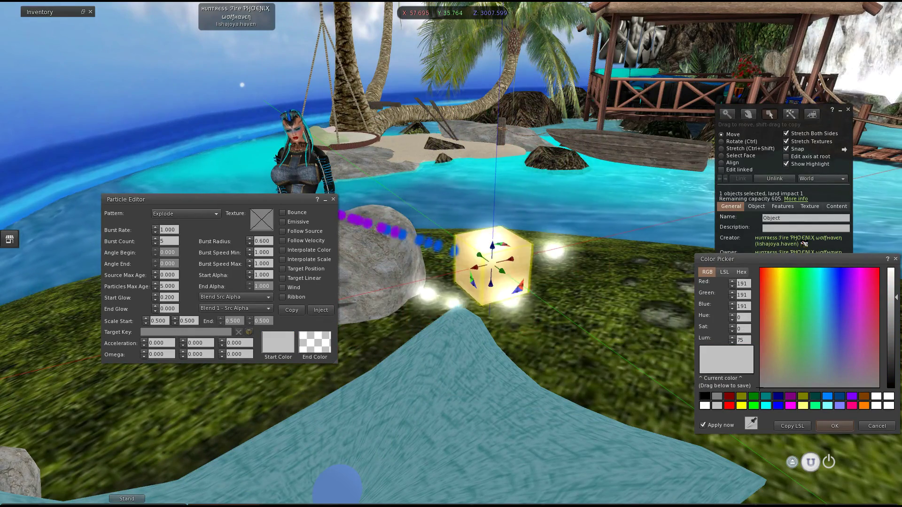
click(717, 397)
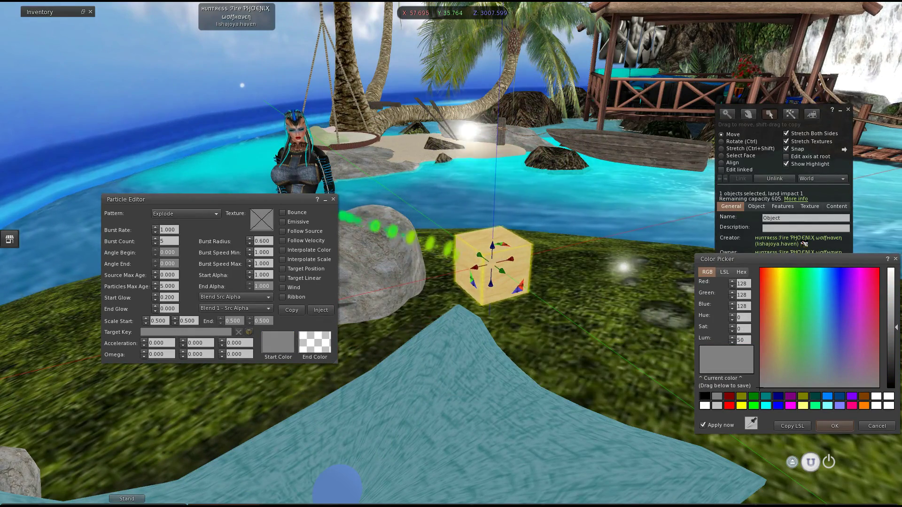
Set the particles' start color to purple and darken it to a luminance of 14 (37, 0, 74).
click(850, 268)
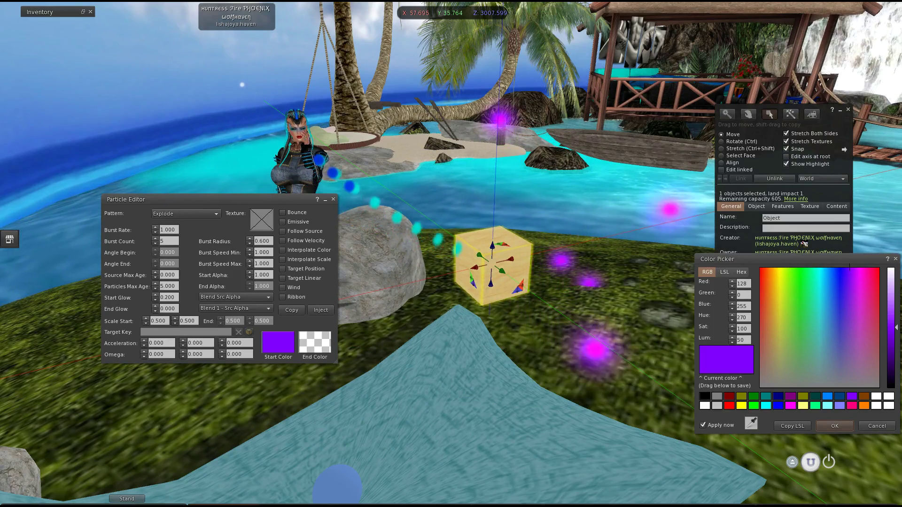
drag(752, 259, 567, 256)
click(706, 348)
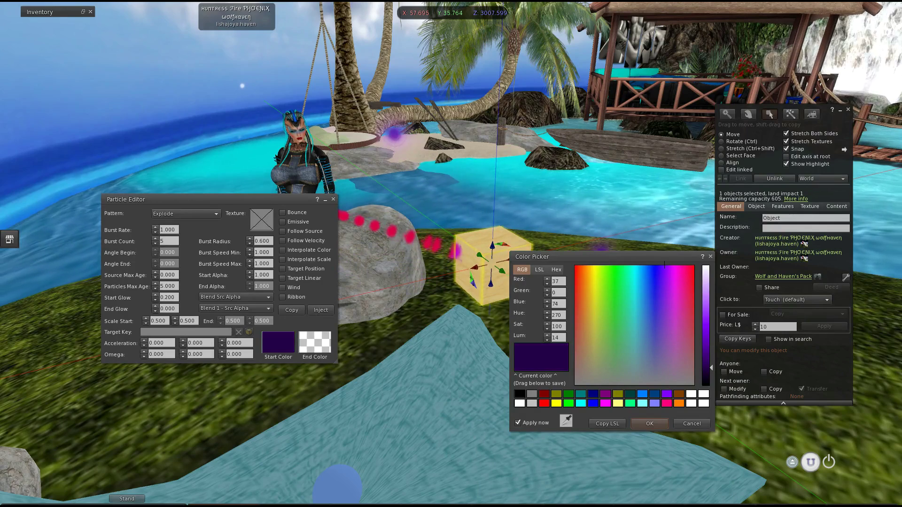
drag(587, 257, 675, 239)
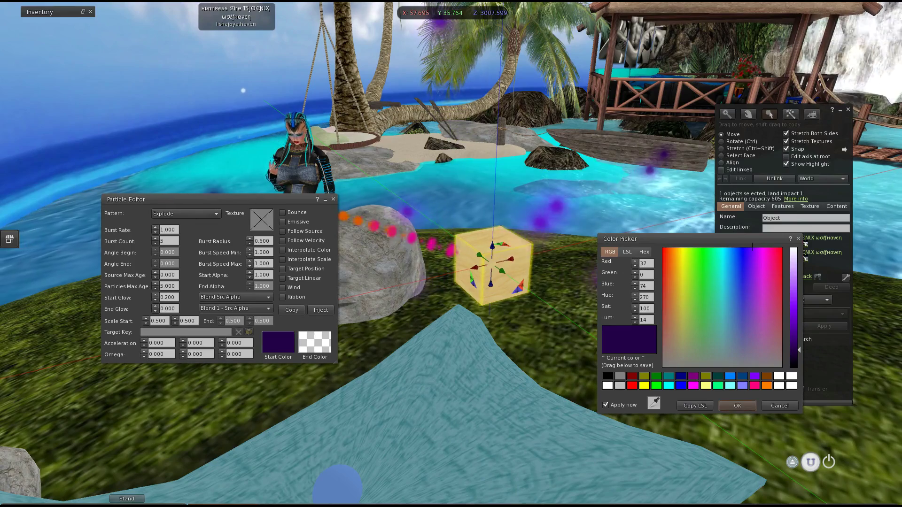
click(738, 406)
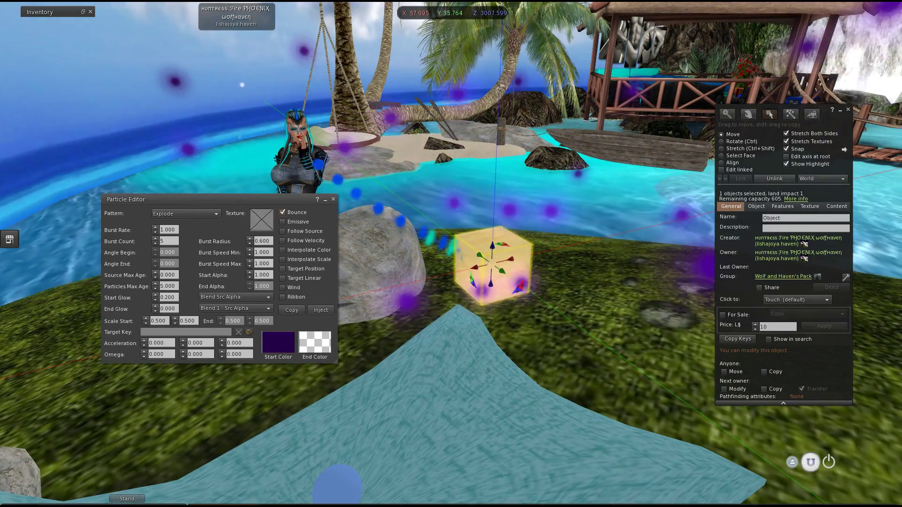
Turn off Bounce, and try Follow Source on the particles before disabling it again.
click(283, 212)
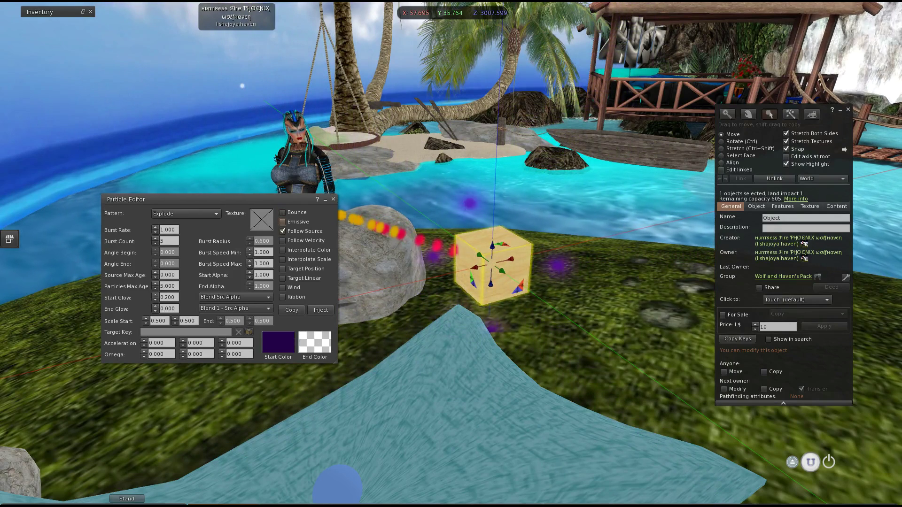
scroll(451, 254, up, 3)
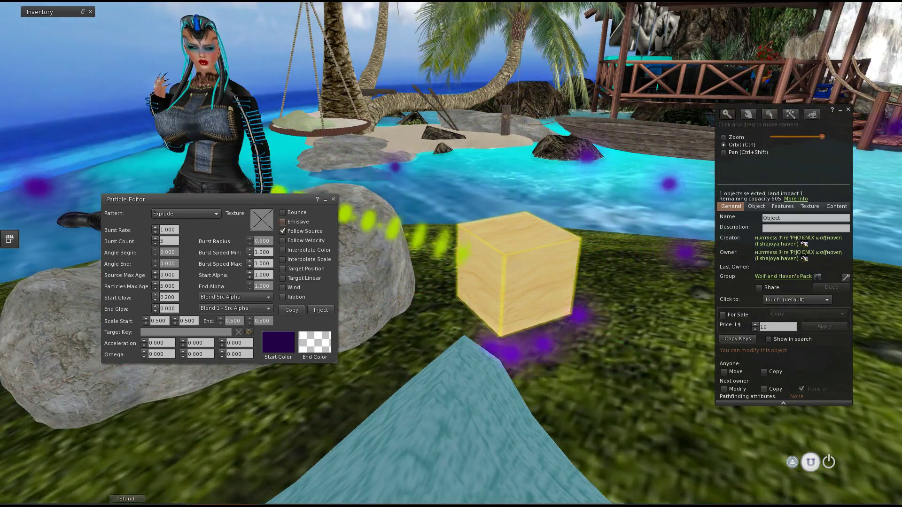
key(Escape)
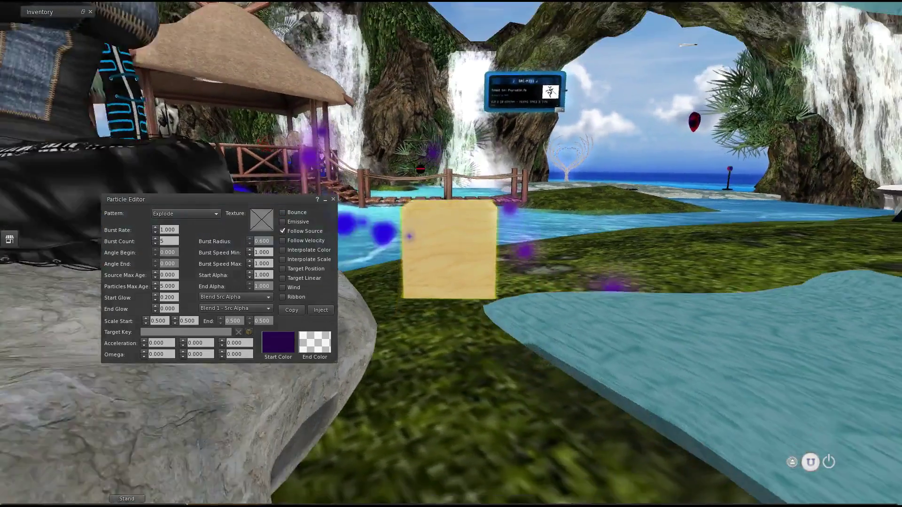
ctrl+alt+drag(450, 249, 452, 230)
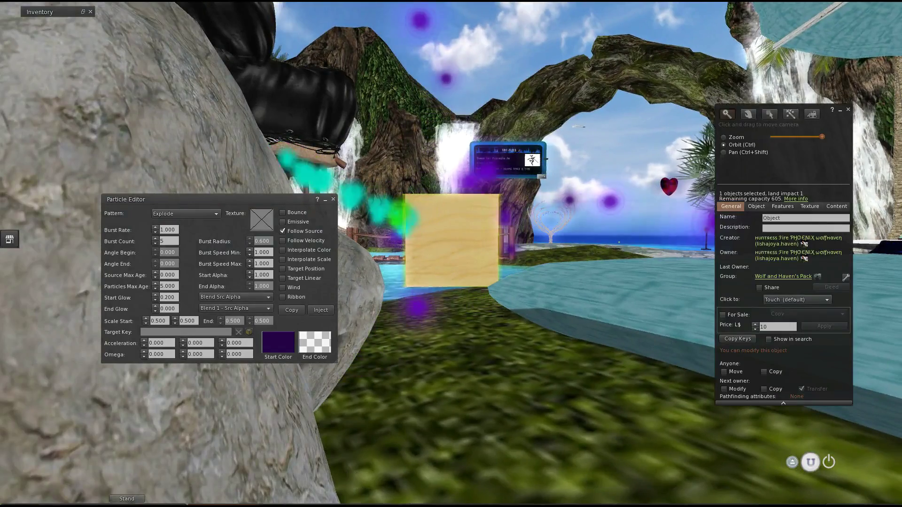
click(283, 231)
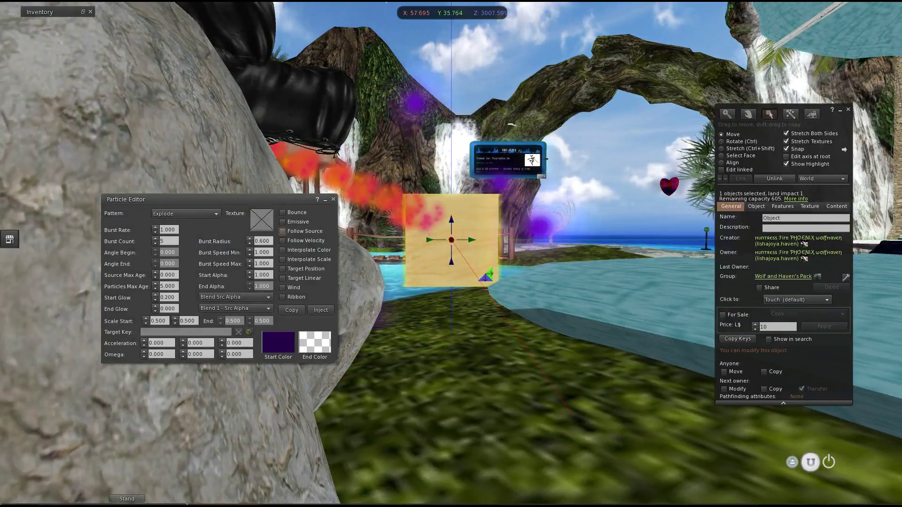
Try Follow Velocity on the particles, and replace it with Interpolate Color.
key(Escape)
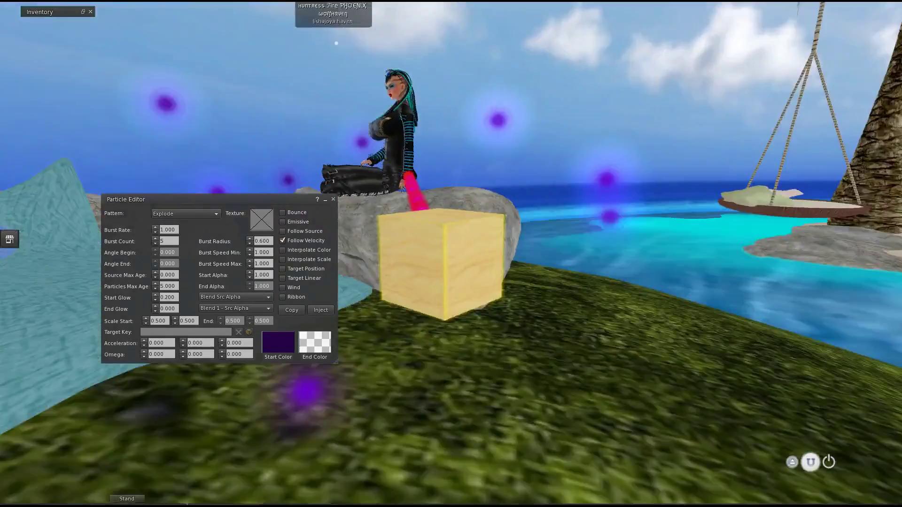
alt+drag(441, 263, 244, 264)
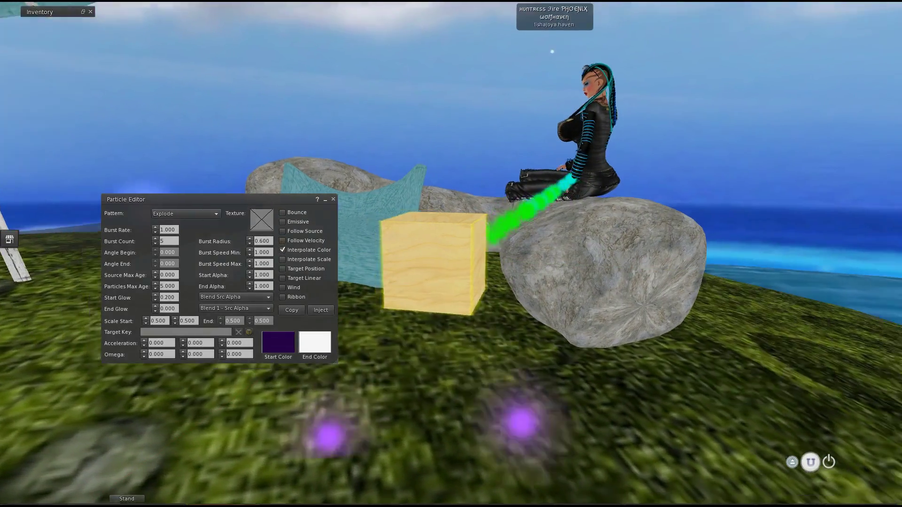
alt+drag(435, 264, 620, 264)
ctrl+alt+drag(453, 268, 452, 300)
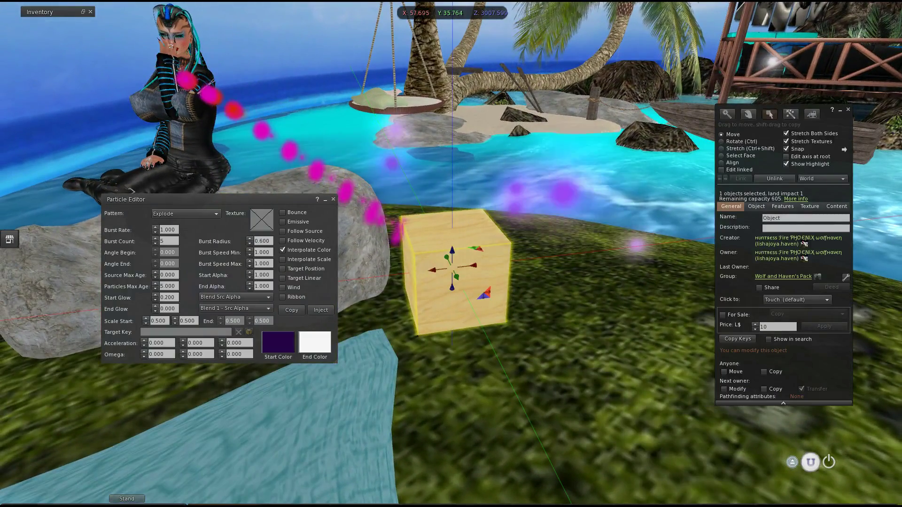
Try yellow and blue (0, 0, 255) as the particles' end color, and return it to yellow (255, 255, 0).
click(315, 343)
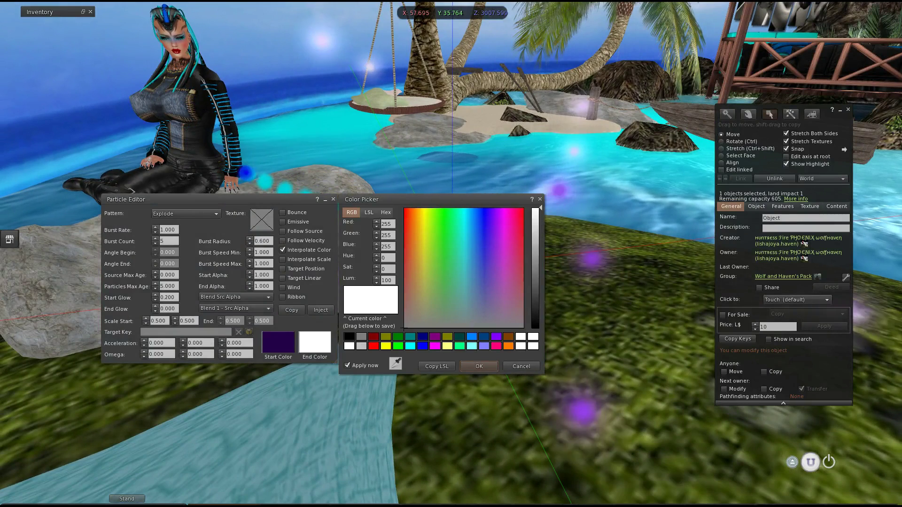
click(386, 347)
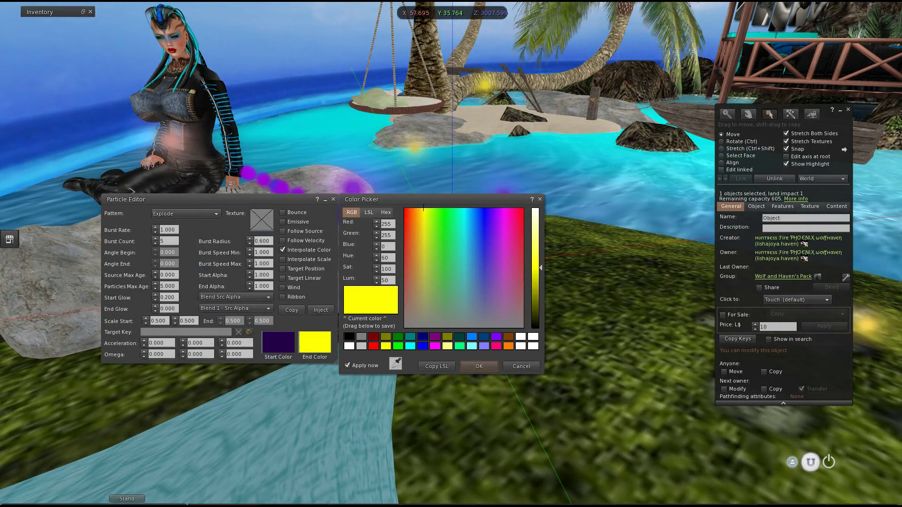
click(278, 342)
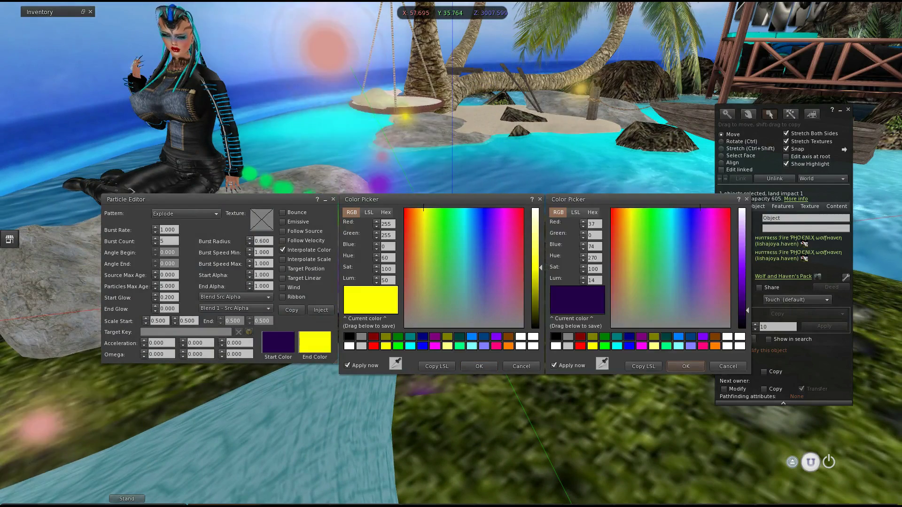
click(423, 347)
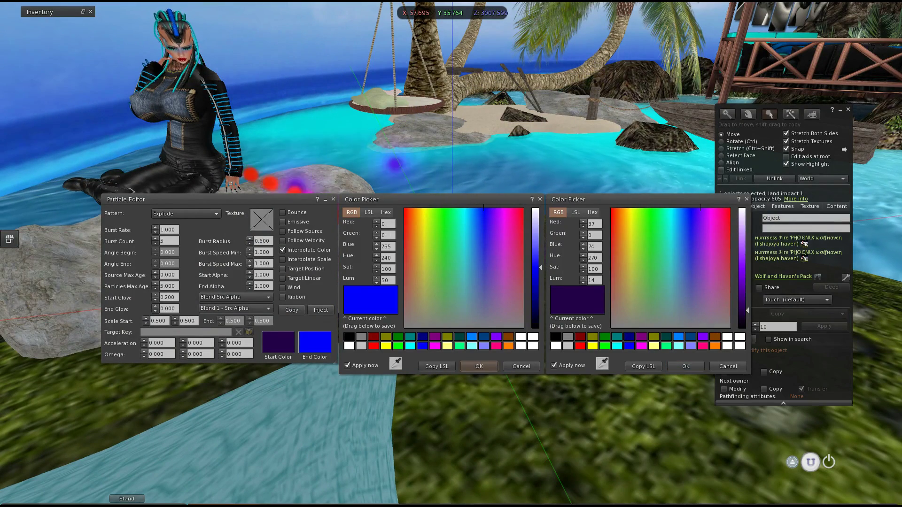
click(479, 366)
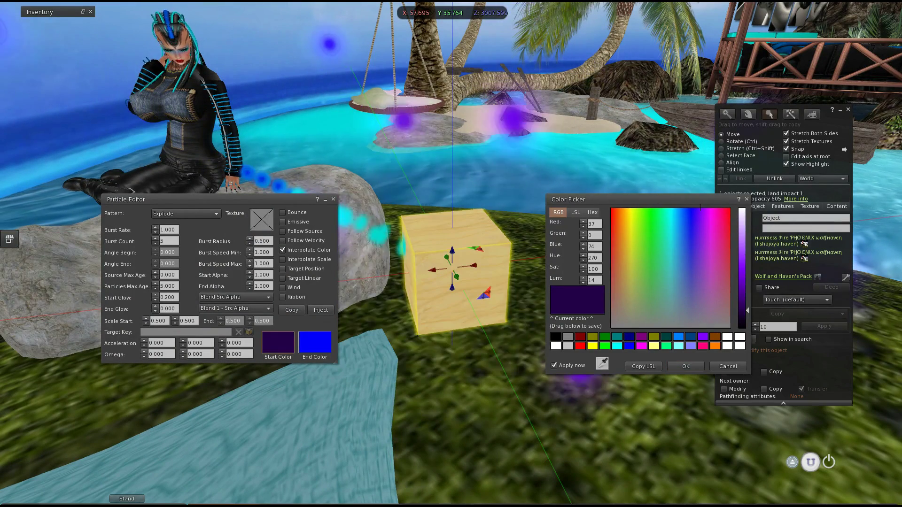
click(314, 342)
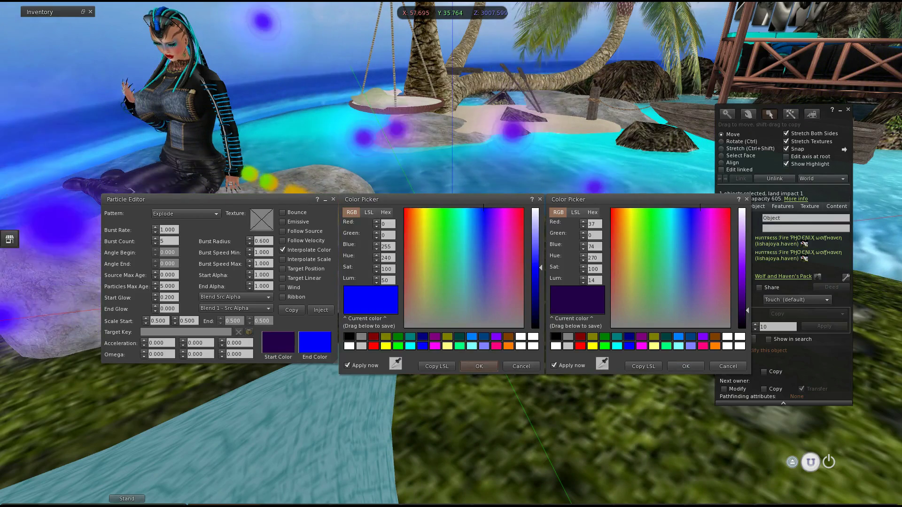
click(386, 346)
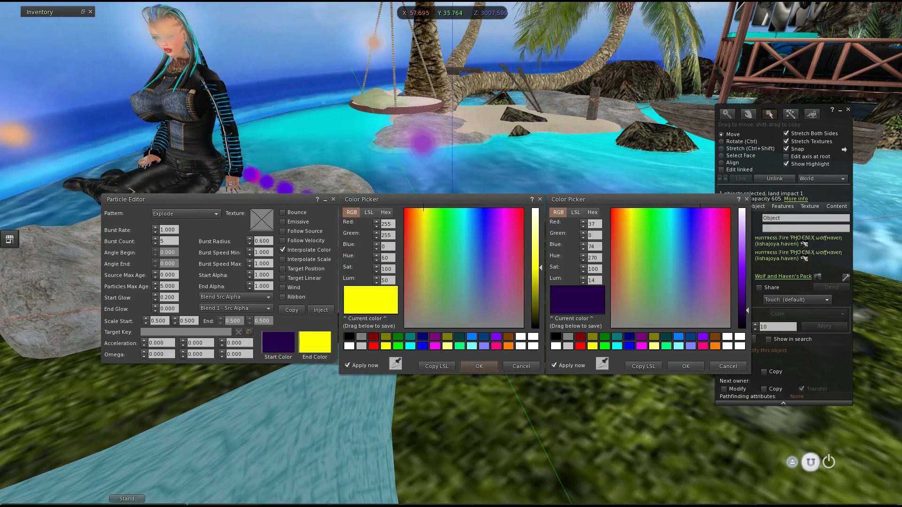
Accept the particles' end color and change their start color to blue (0, 0, 255).
click(479, 366)
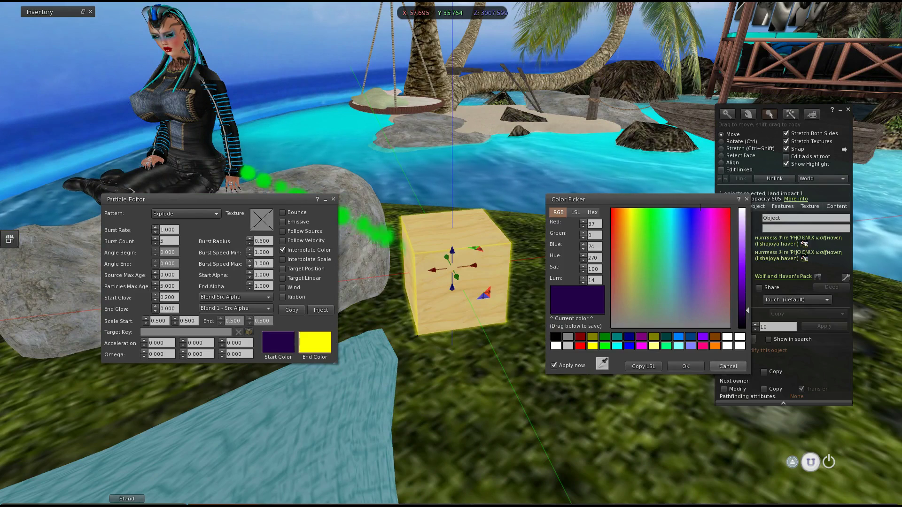
click(686, 366)
click(278, 342)
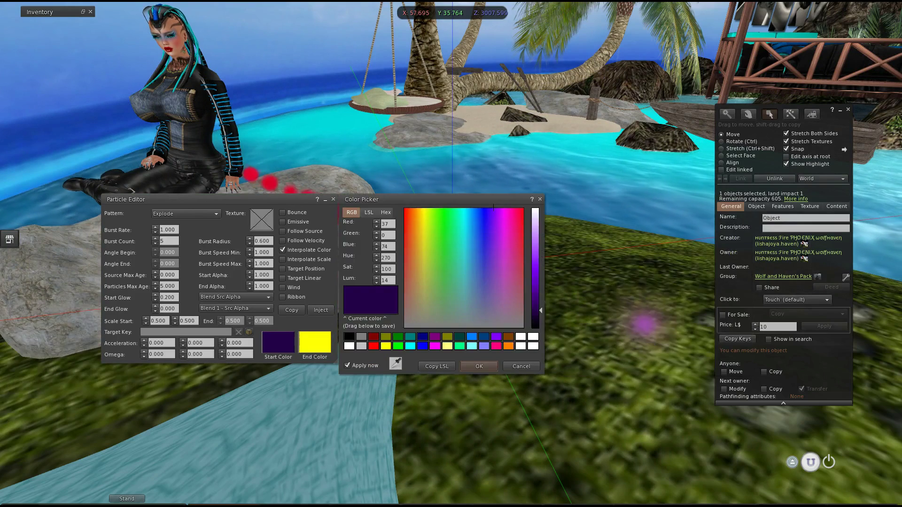
click(422, 346)
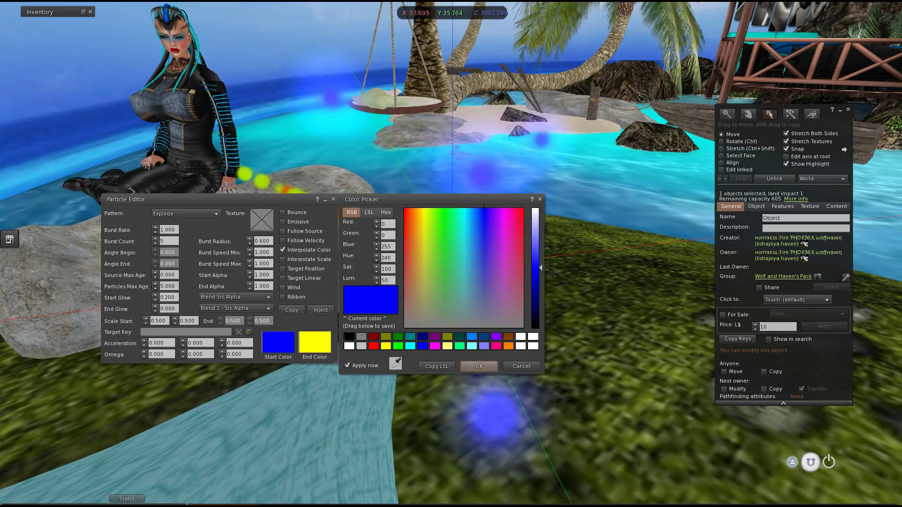
click(479, 366)
Try Interpolate Scale on the particles and turn it off again.
scroll(453, 270, down, 2)
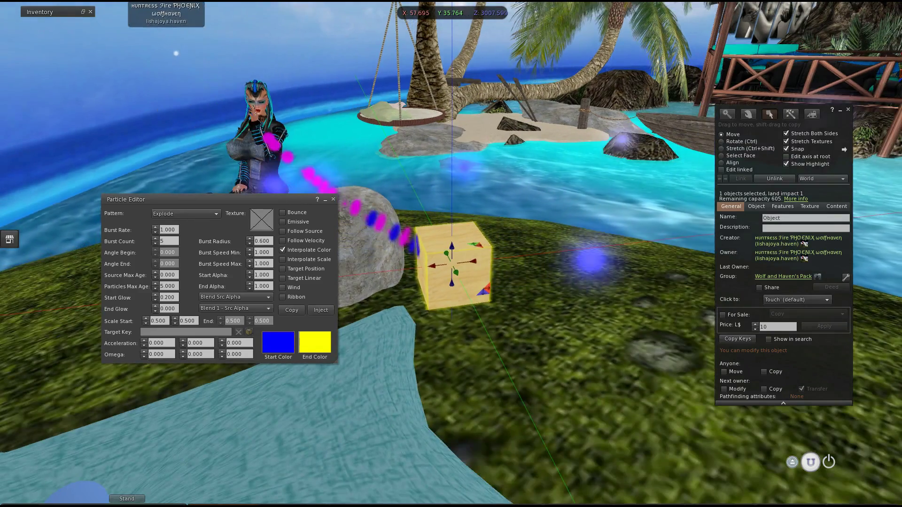
alt+drag(453, 263, 494, 263)
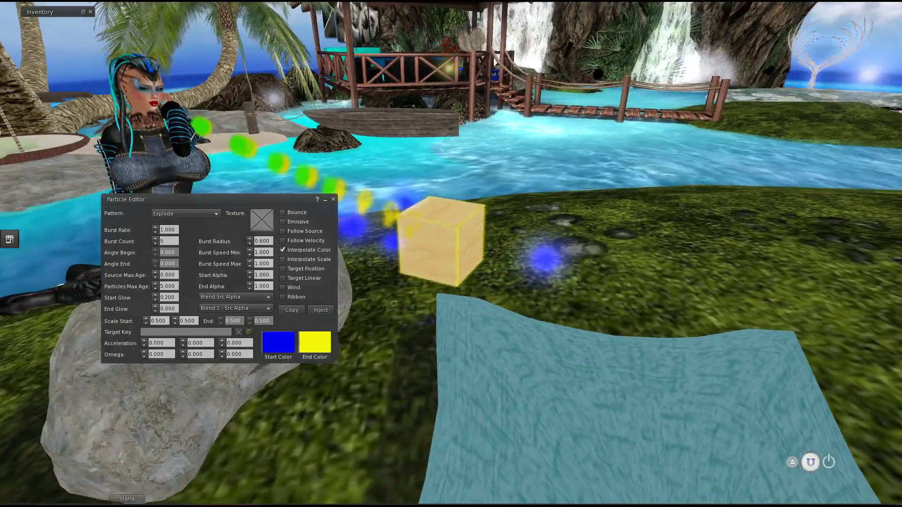
ctrl+alt+drag(441, 242, 447, 251)
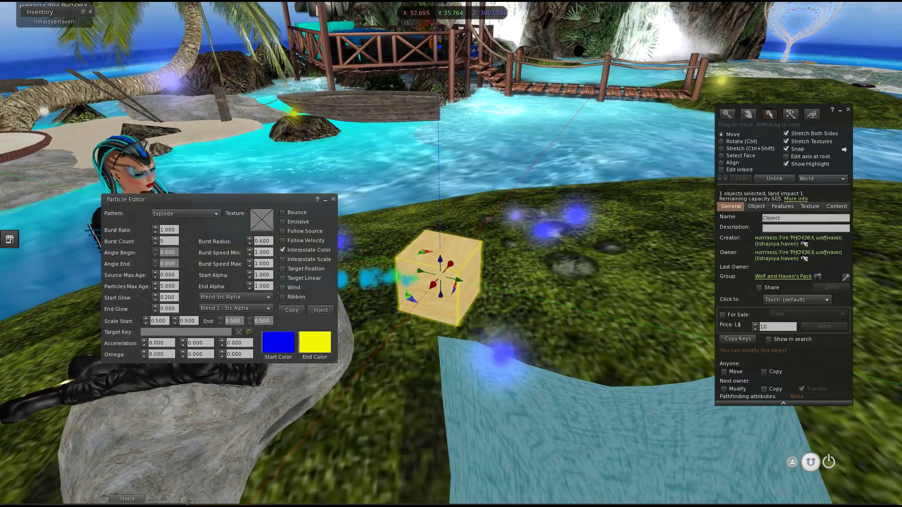
scroll(442, 253, down, 1)
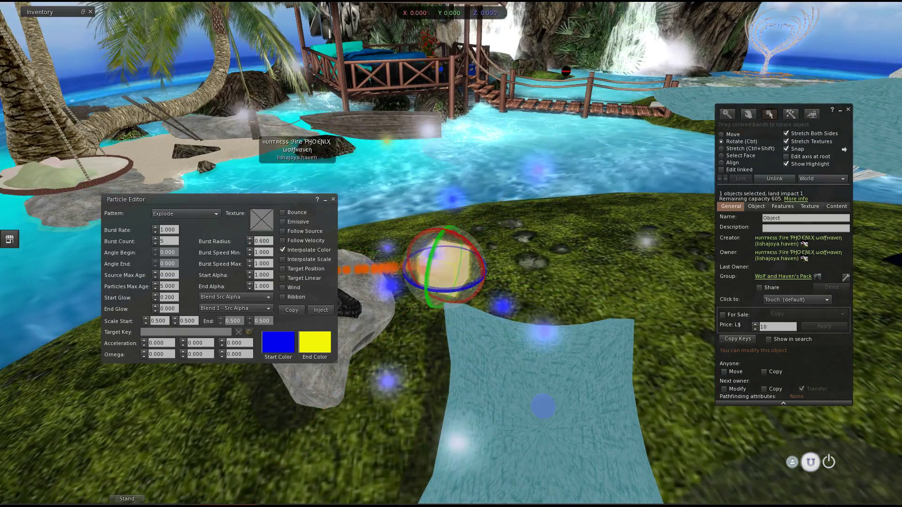
ctrl+alt+drag(443, 269, 444, 250)
ctrl+alt+scroll(408, 243, up, 4)
ctrl+alt+scroll(408, 243, up, 2)
click(282, 259)
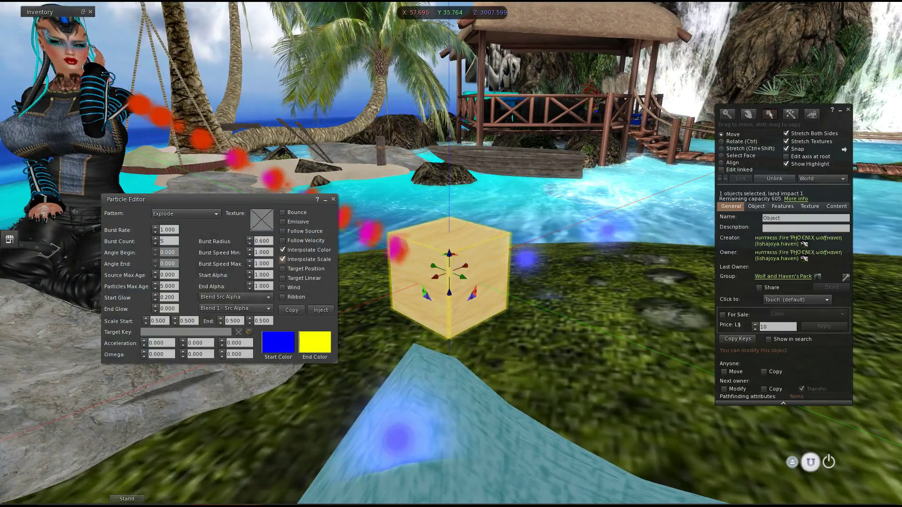
scroll(451, 254, down, 2)
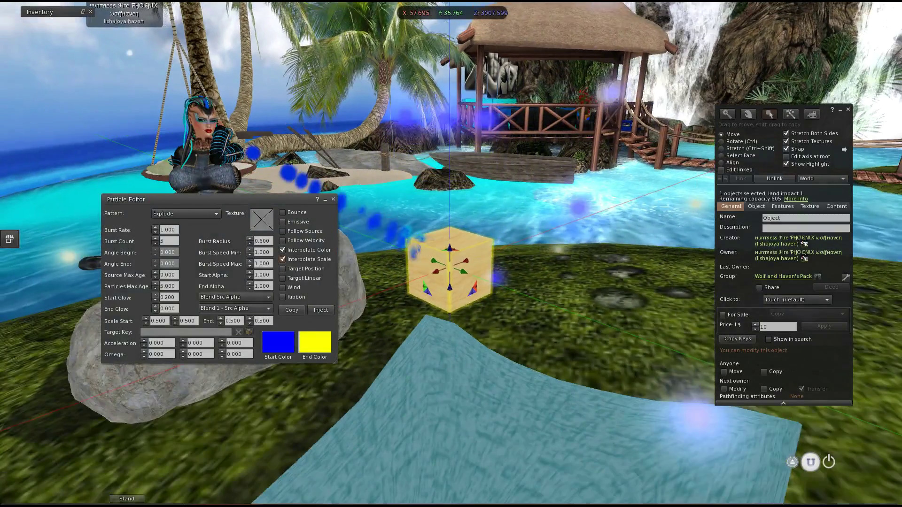
ctrl+alt+drag(446, 262, 528, 252)
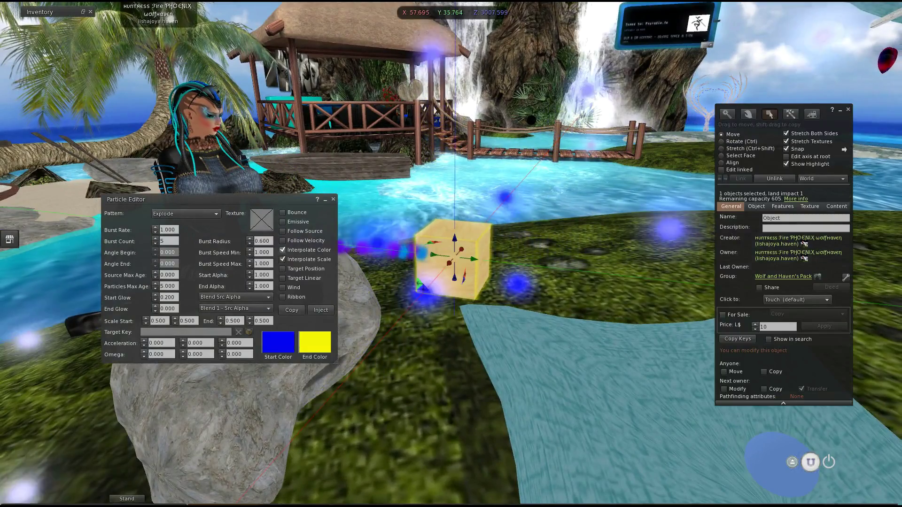
click(282, 250)
click(283, 260)
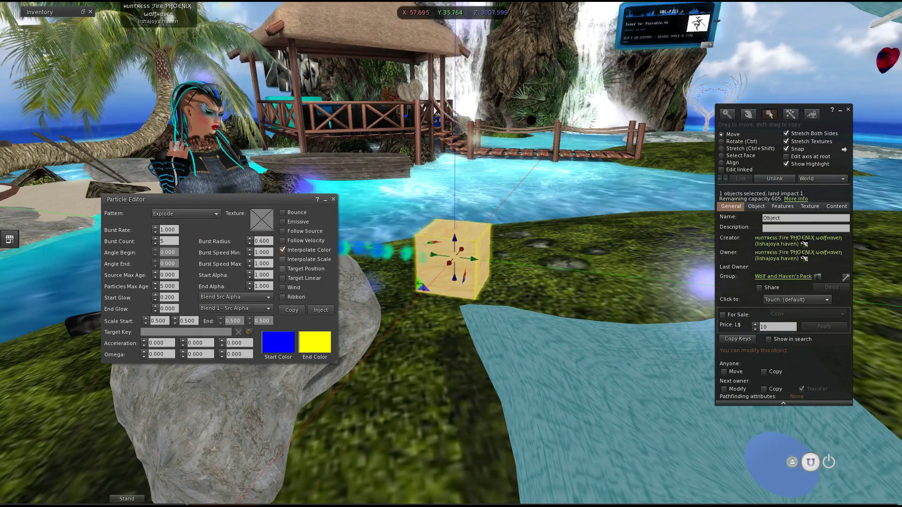
Turn off Interpolate Color for the particles and enable Target Position instead.
click(283, 250)
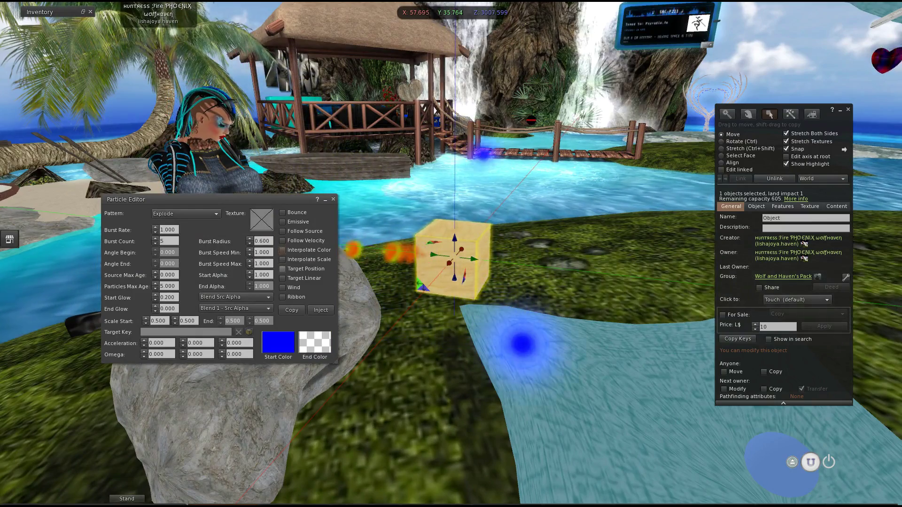
click(282, 268)
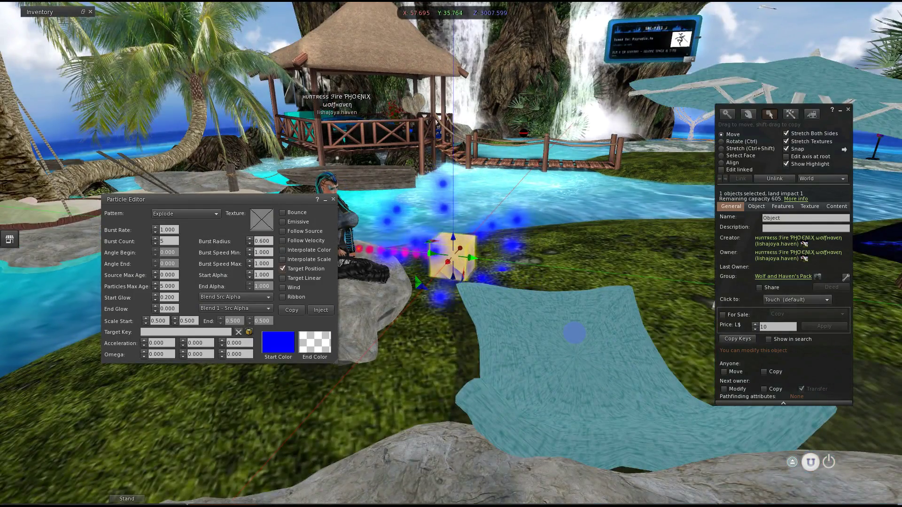
scroll(452, 258, up, 2)
ctrl+alt+drag(453, 258, 437, 267)
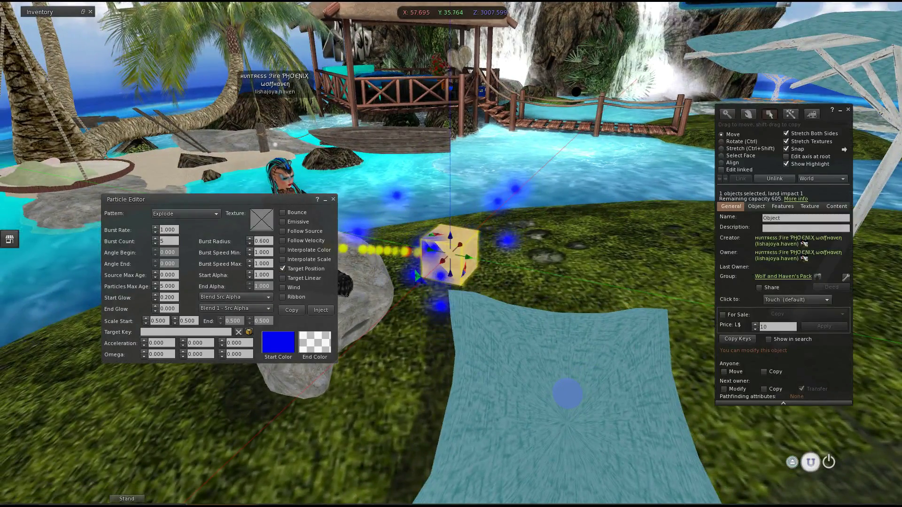
Apply the Transparent texture to the box and close its build window.
click(810, 207)
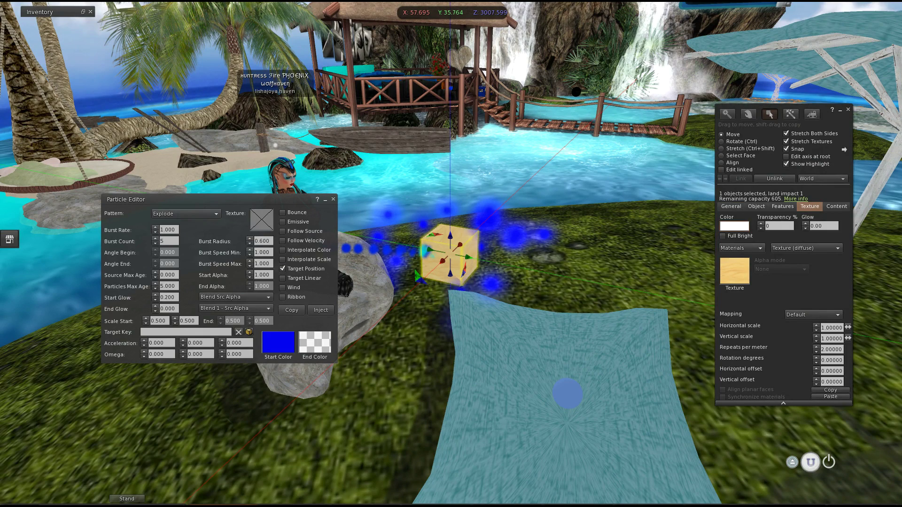
click(734, 271)
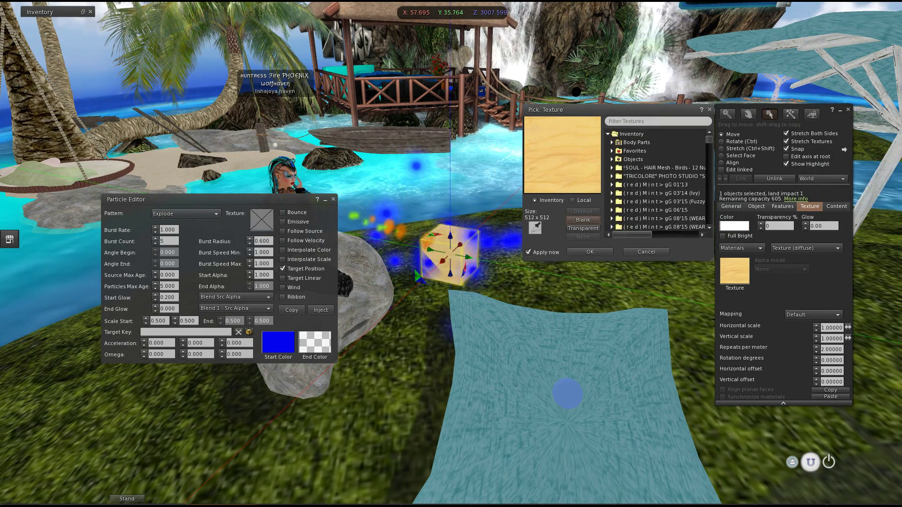
click(583, 228)
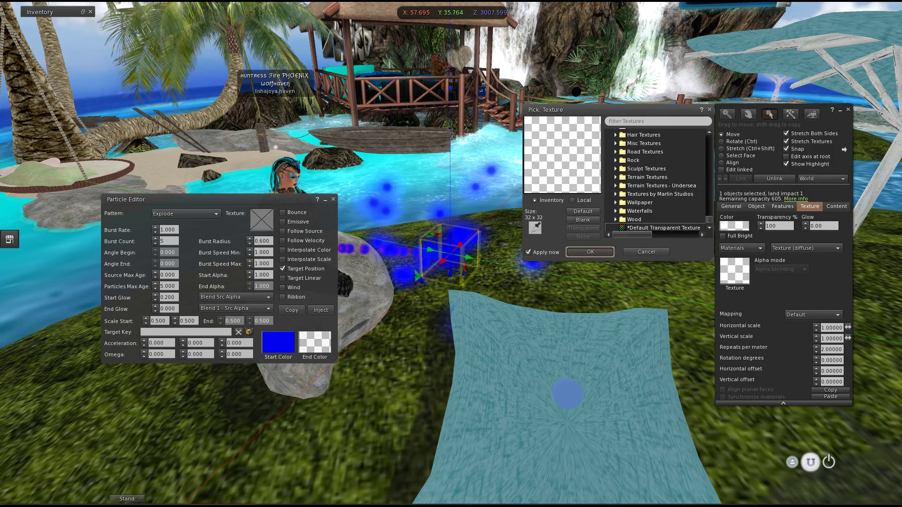
click(591, 253)
click(848, 109)
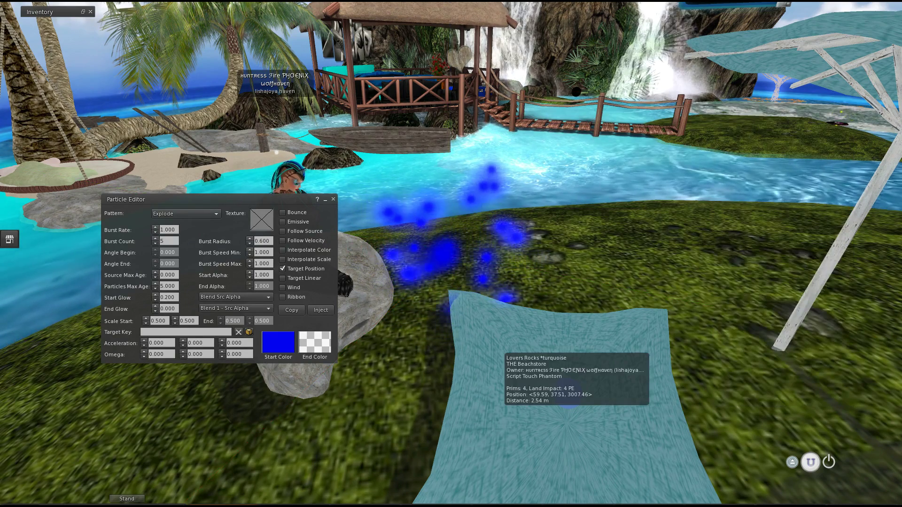
Toggle the highlighting of transparent objects on and off to examine the particles around the invisible box.
mouse_move(502, 349)
ctrl+alt+mouse_down()
mouse_move(498, 277)
mouse_move(507, 286)
mouse_move(505, 338)
ctrl+alt+mouse_up()
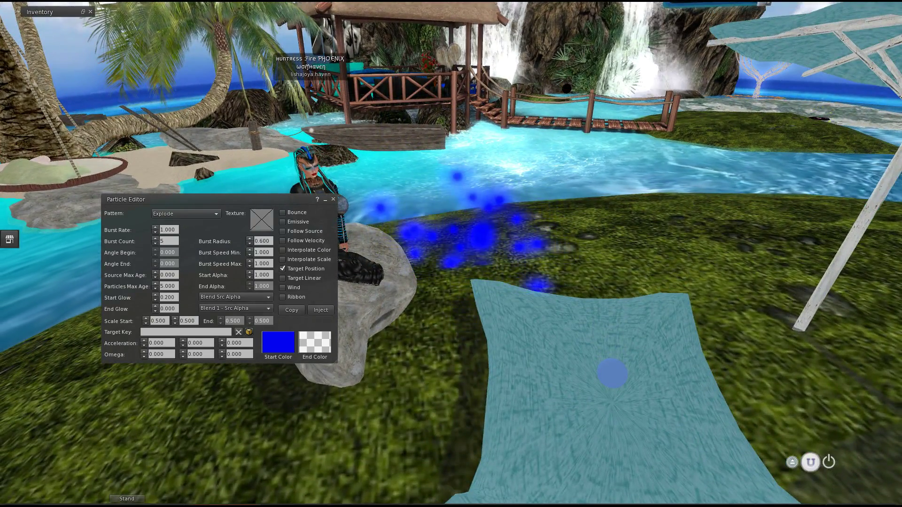
click(810, 462)
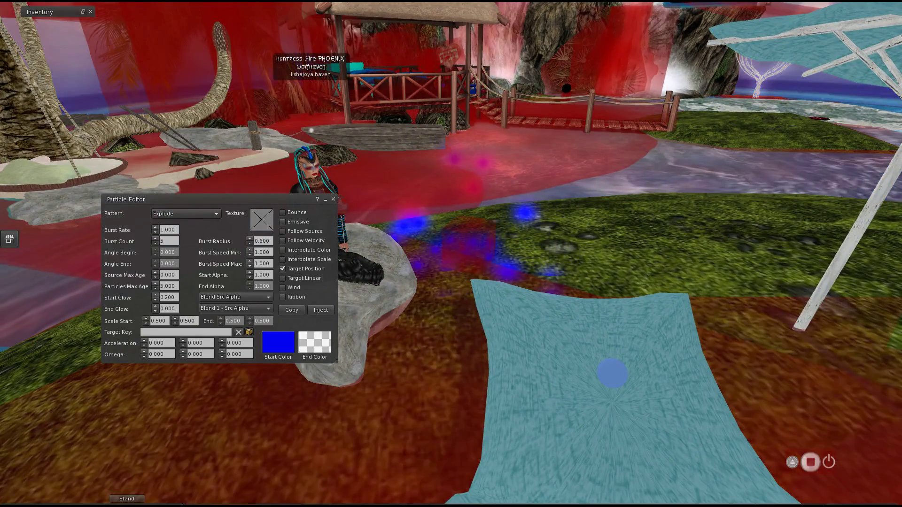
click(810, 463)
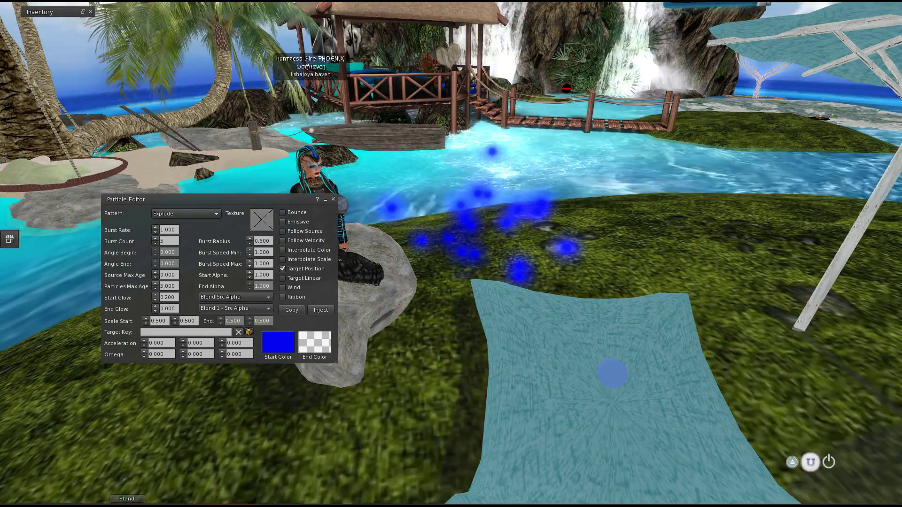
click(811, 462)
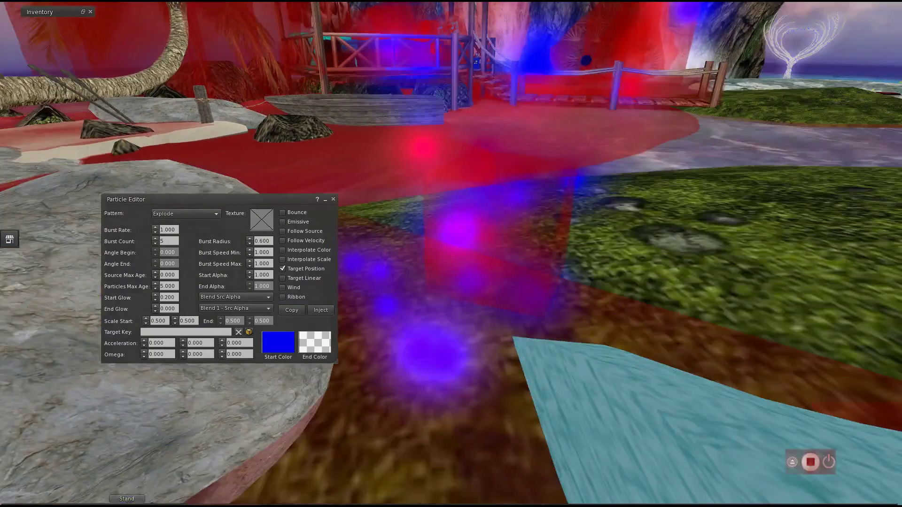
key(ctrl+alt+t)
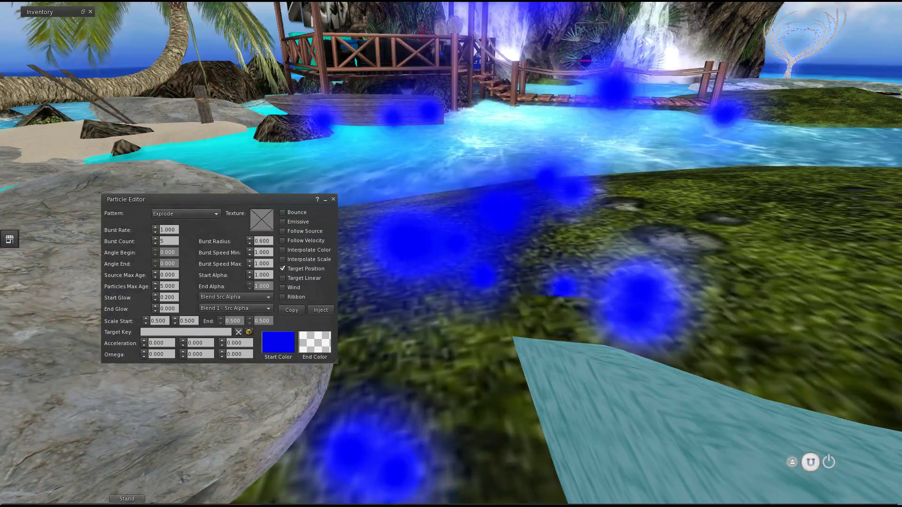
scroll(498, 263, down, 3)
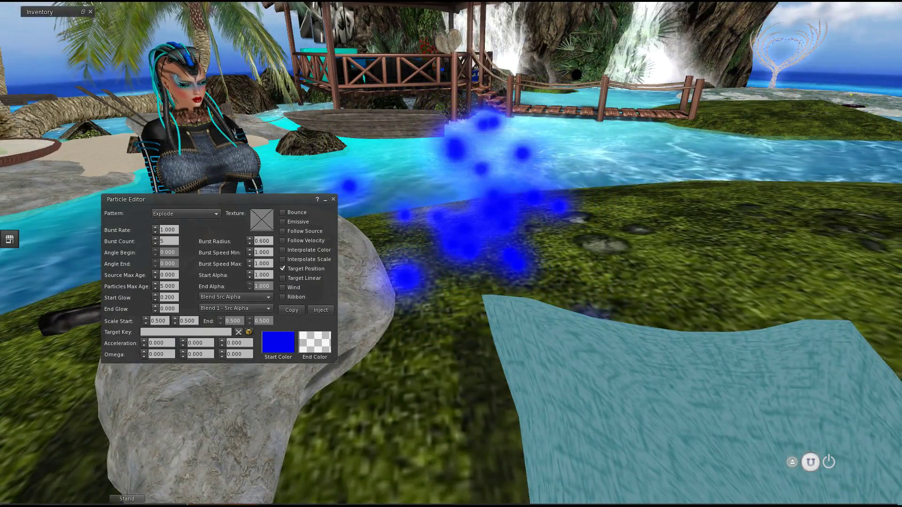
mouse_move(480, 244)
alt+mouse_down()
mouse_move(512, 244)
mouse_move(465, 254)
alt+mouse_up()
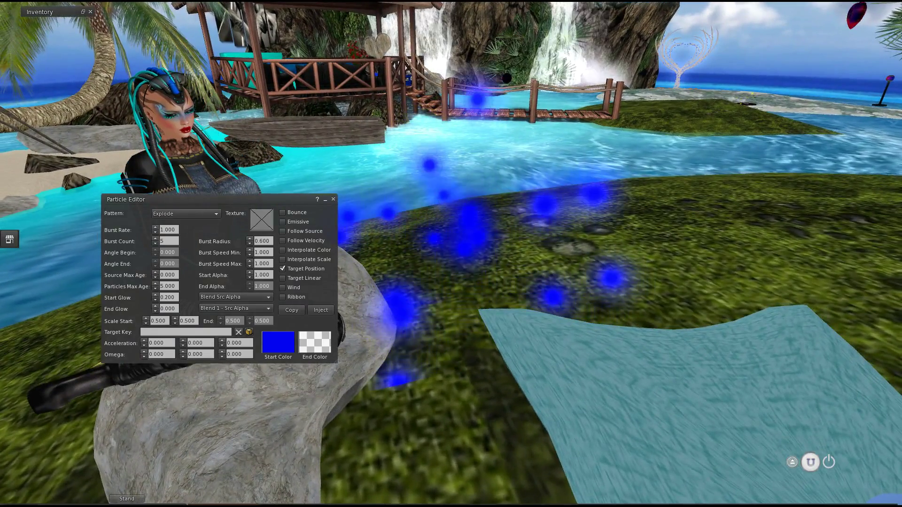
With transparent objects highlighted, edit the box again and restore its Default texture with transparency 0.
right_click(461, 293)
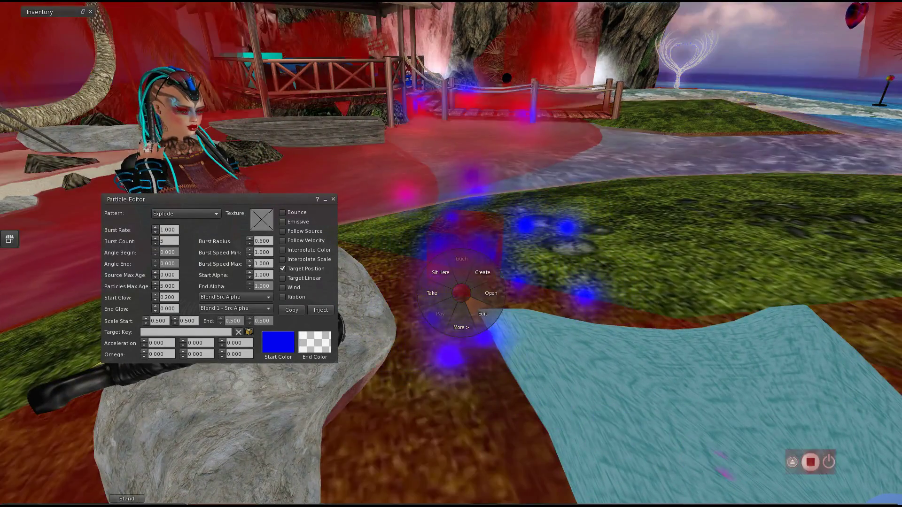
click(480, 312)
right_click(440, 242)
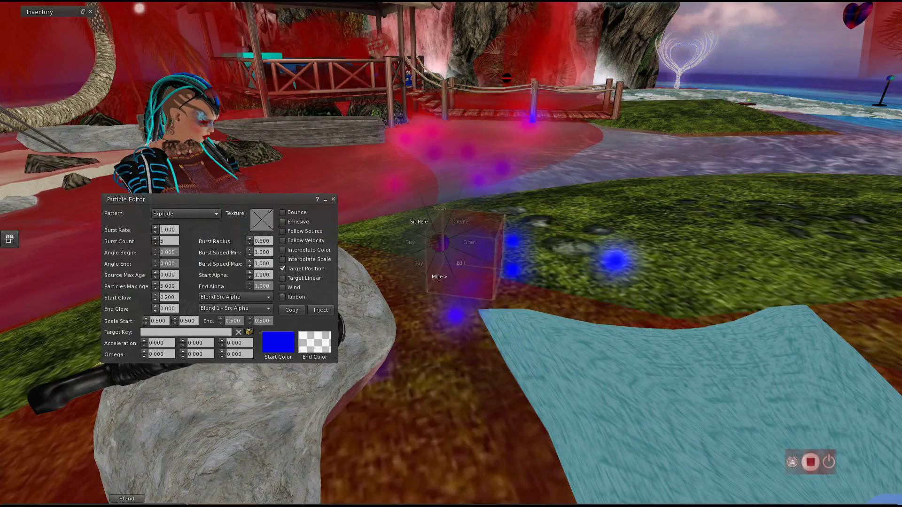
click(461, 263)
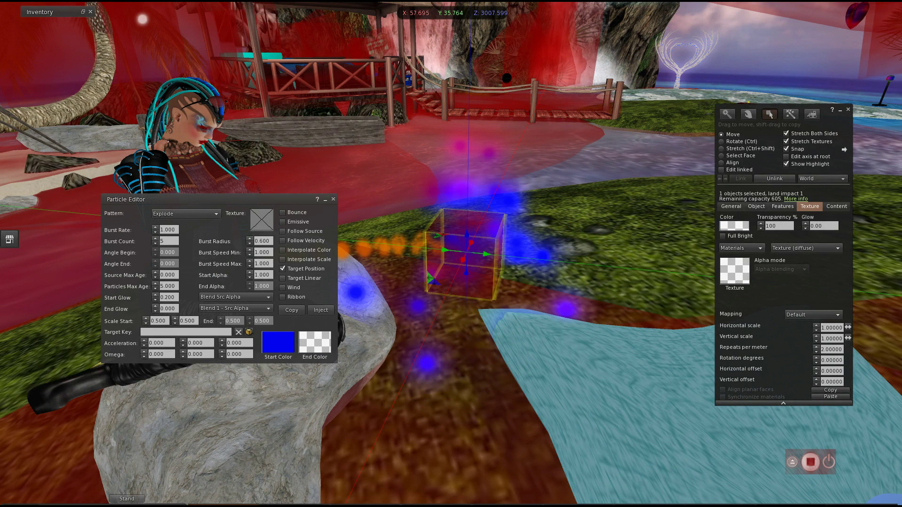
click(735, 271)
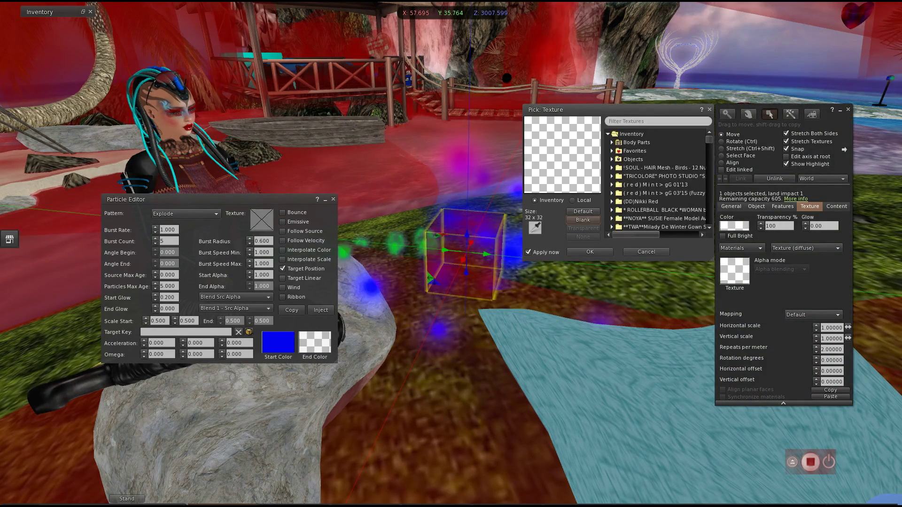
click(583, 212)
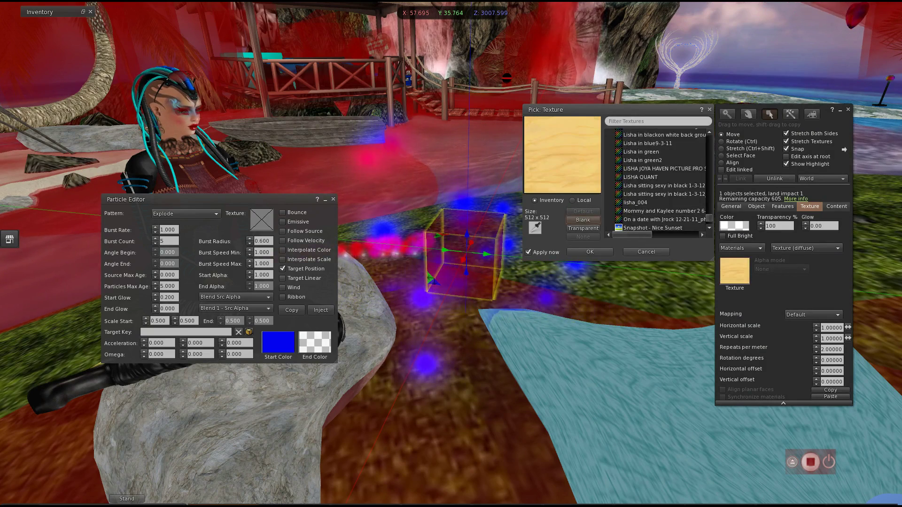
click(761, 228)
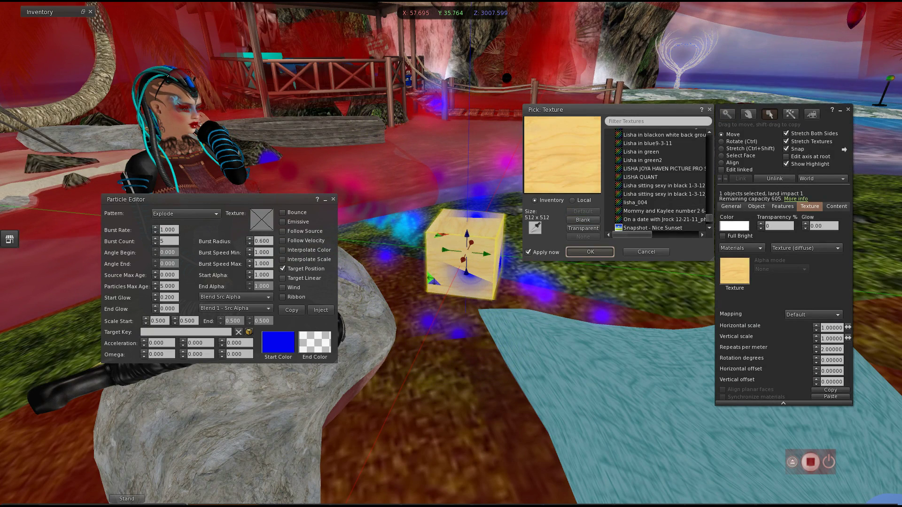
click(590, 252)
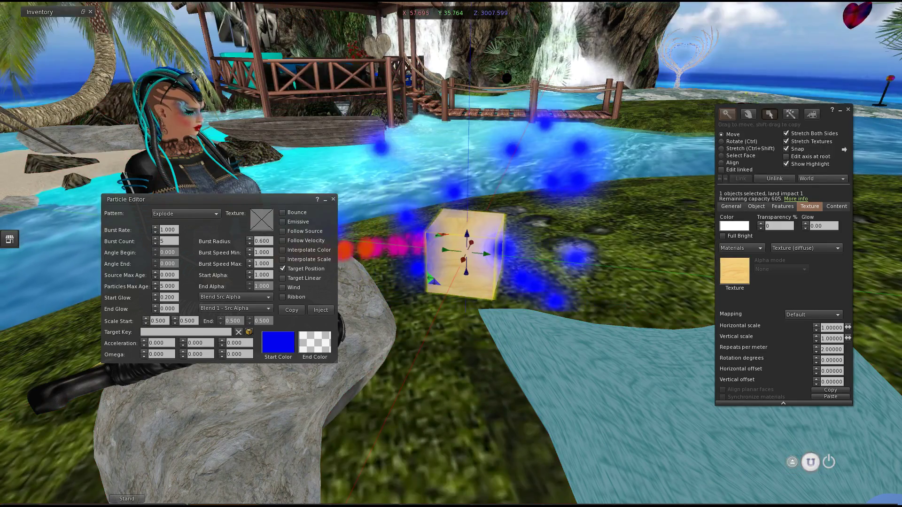
Disable Target Position for the particles and enable Target Linear instead.
ctrl+alt+drag(470, 256, 423, 267)
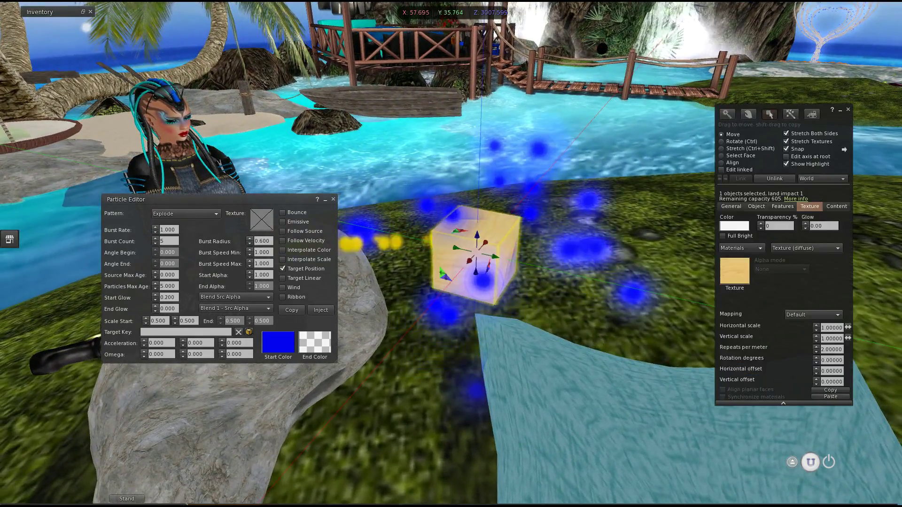
click(282, 269)
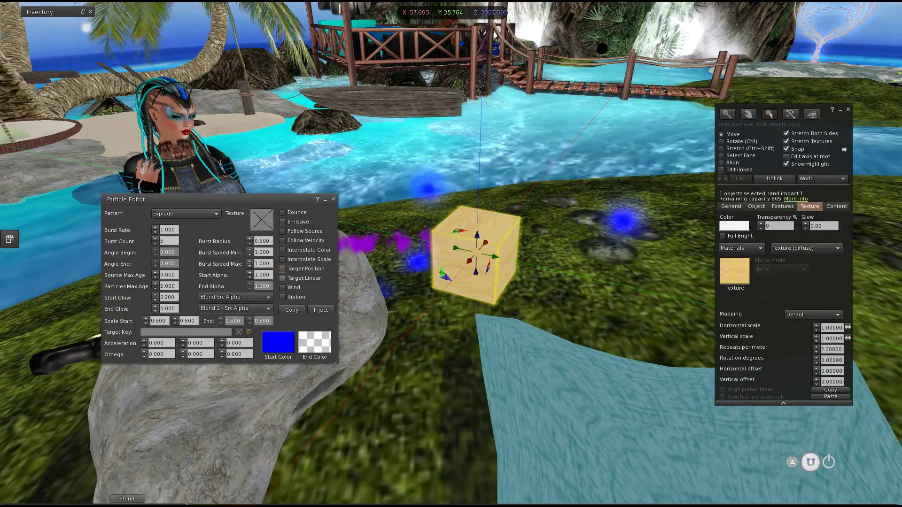
click(283, 278)
scroll(451, 254, down, 3)
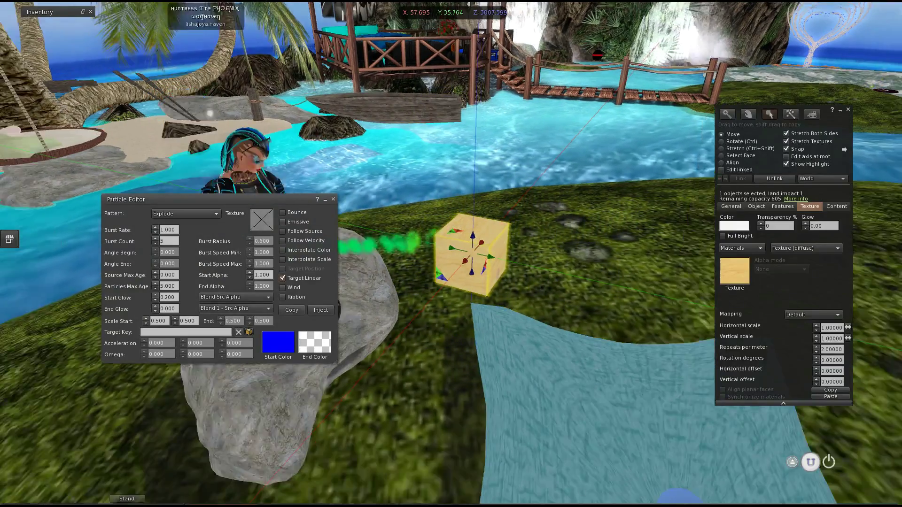
Examine the Target Linear particles around the box from several angles and disable Target Linear.
ctrl+alt+drag(465, 253, 516, 191)
ctrl+alt+scroll(465, 253, up, 3)
ctrl+alt+drag(442, 268, 320, 202)
ctrl+alt+scroll(451, 254, up, 2)
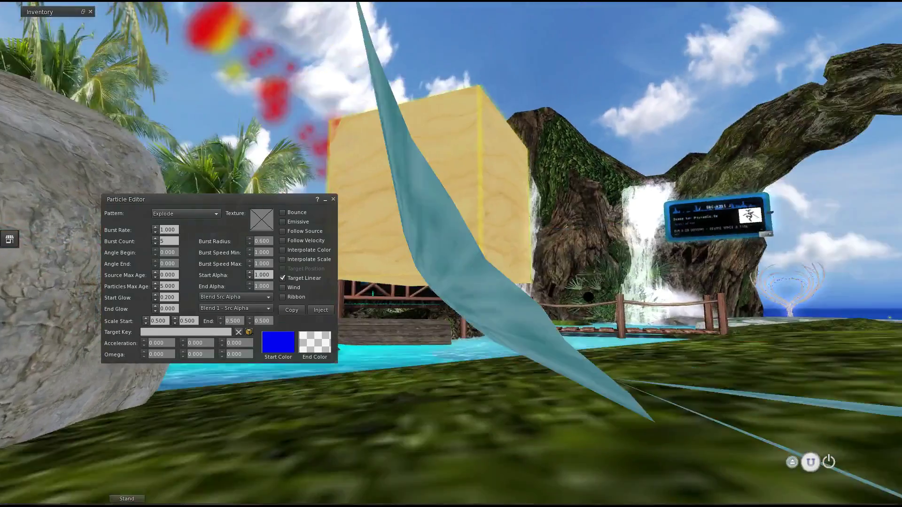
ctrl+alt+drag(451, 235, 408, 381)
click(282, 278)
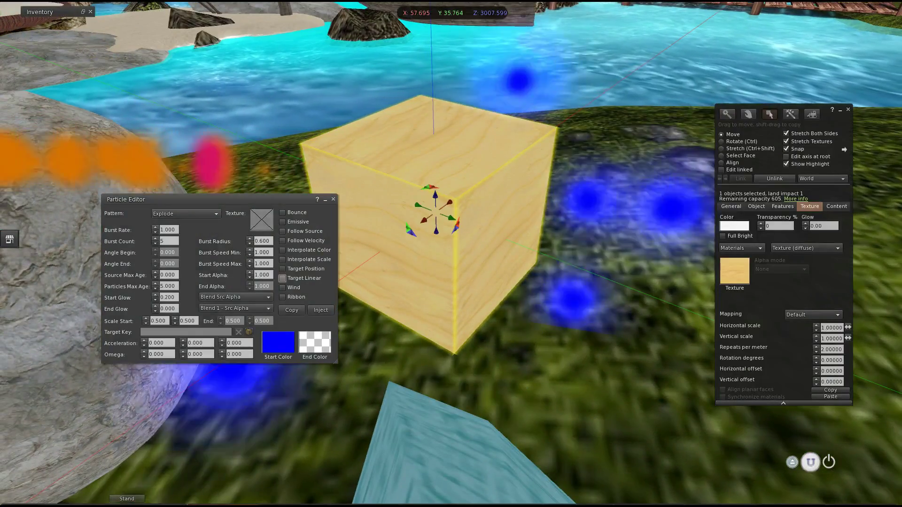
Enable Wind for the particles and examine their drift around the box from farther away.
click(282, 288)
scroll(446, 235, down, 5)
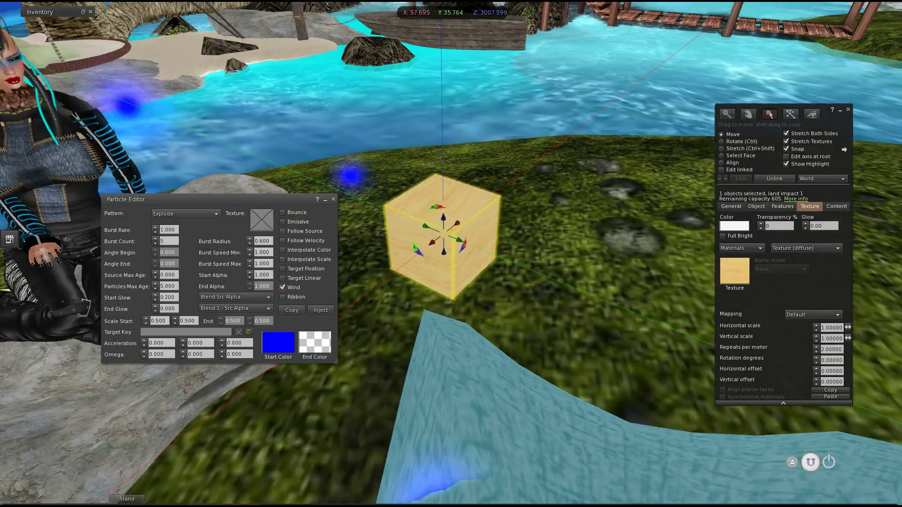
ctrl+alt+drag(447, 237, 473, 212)
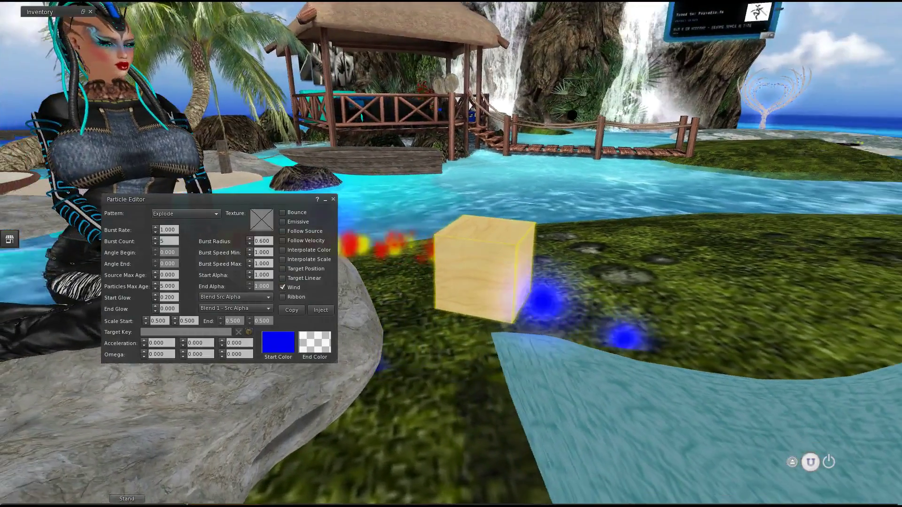
scroll(474, 256, down, 3)
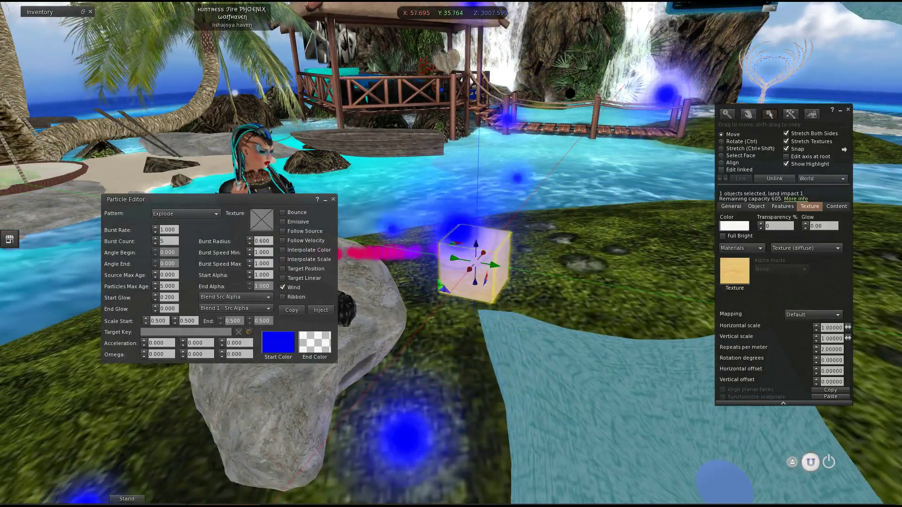
scroll(474, 258, down, 2)
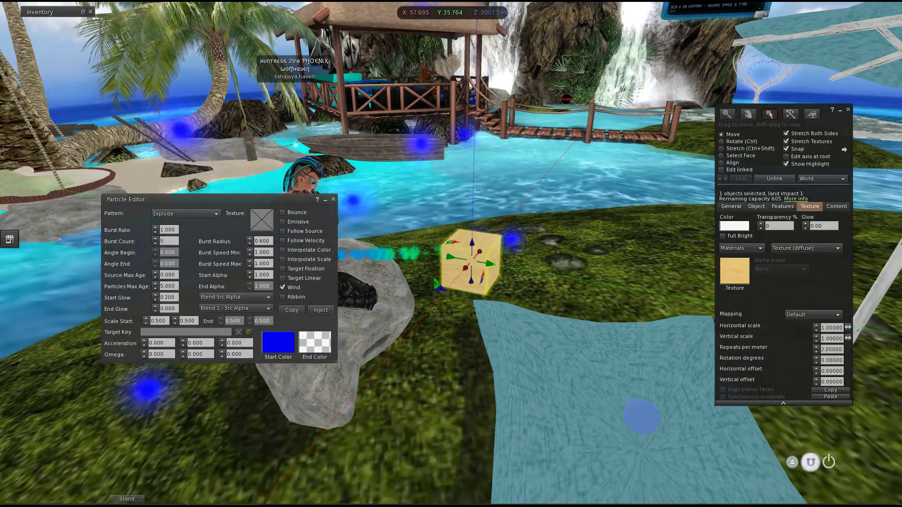
scroll(473, 258, down, 1)
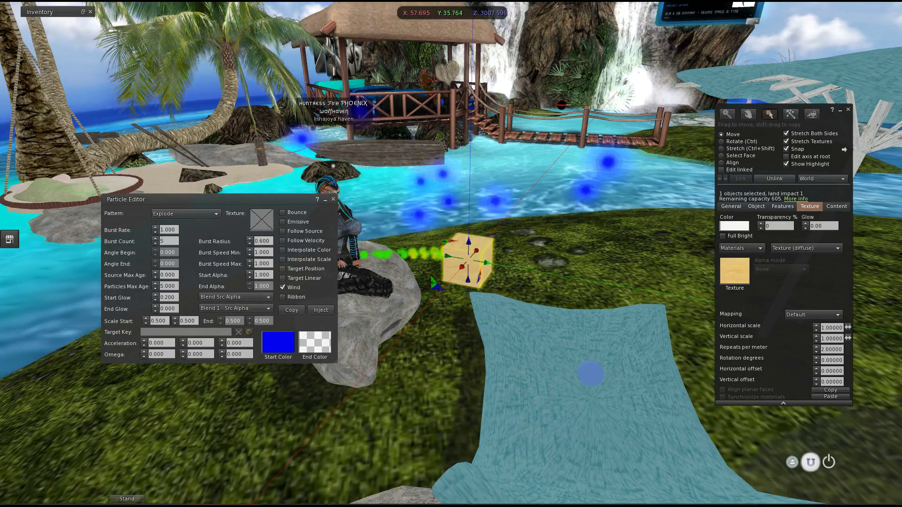
Set the particles' burst count to 37 and the burst rate to 2.900.
text(14)
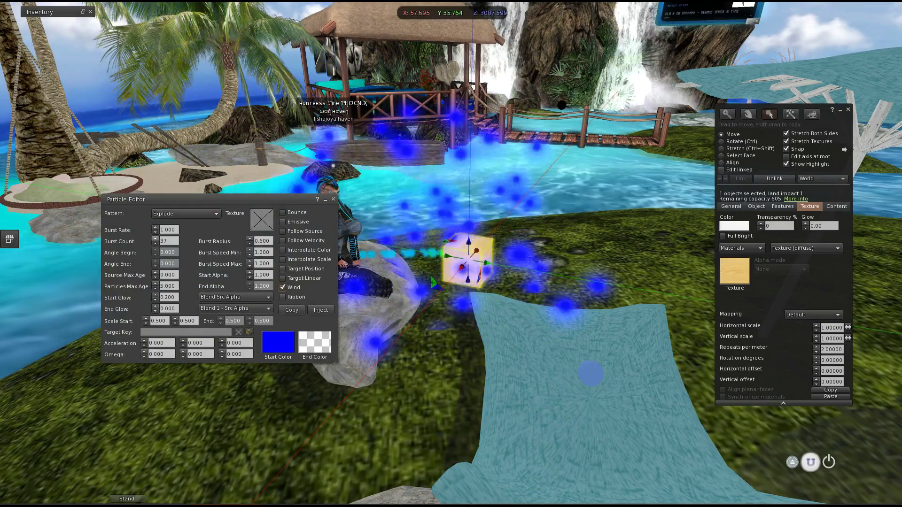
click(155, 232)
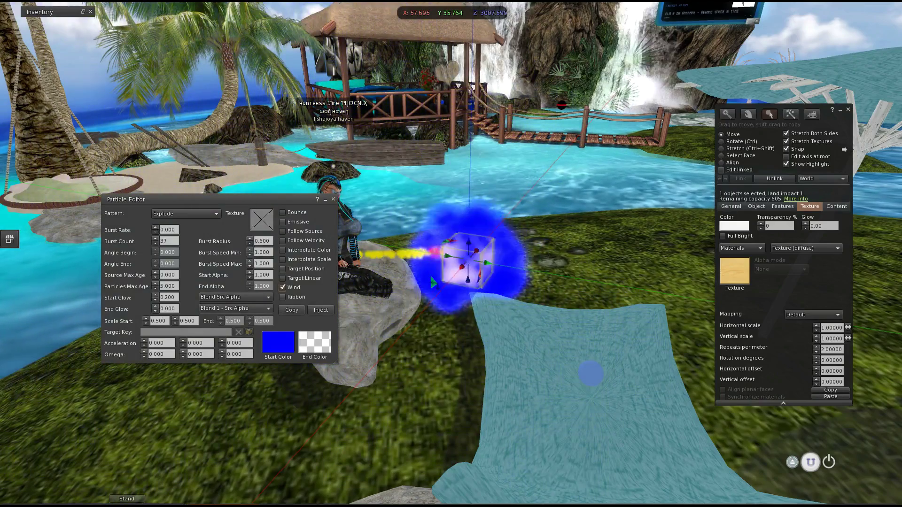
click(155, 228)
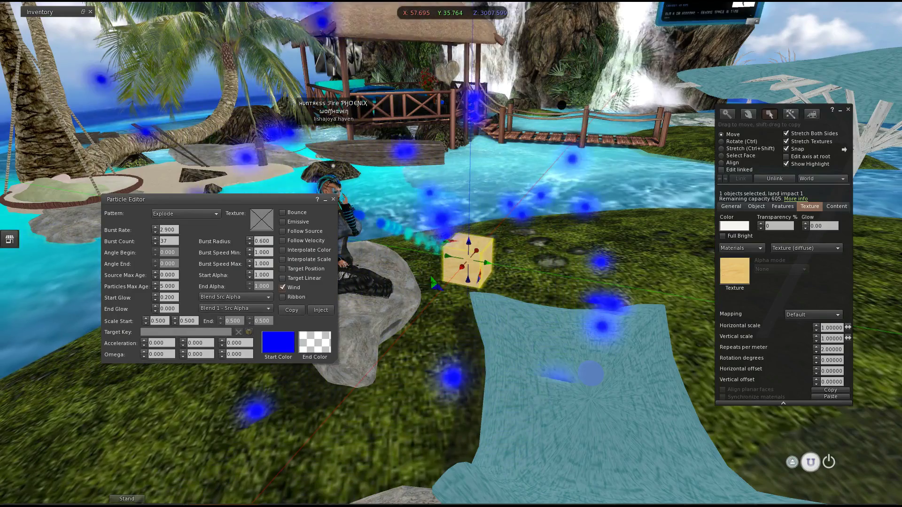
Enable Interpolate Color and set the particles' start color to dark red (RGB 128, 0, 0), keeping yellow as the end color.
click(282, 250)
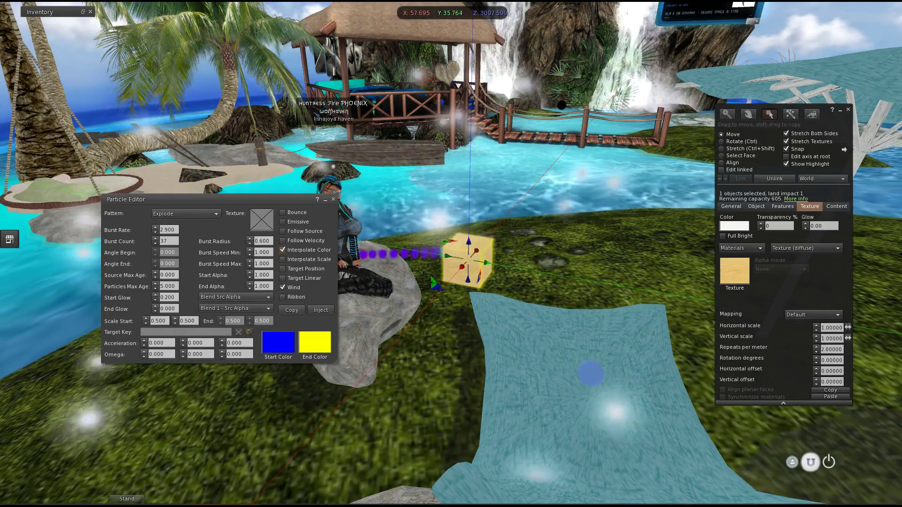
click(315, 342)
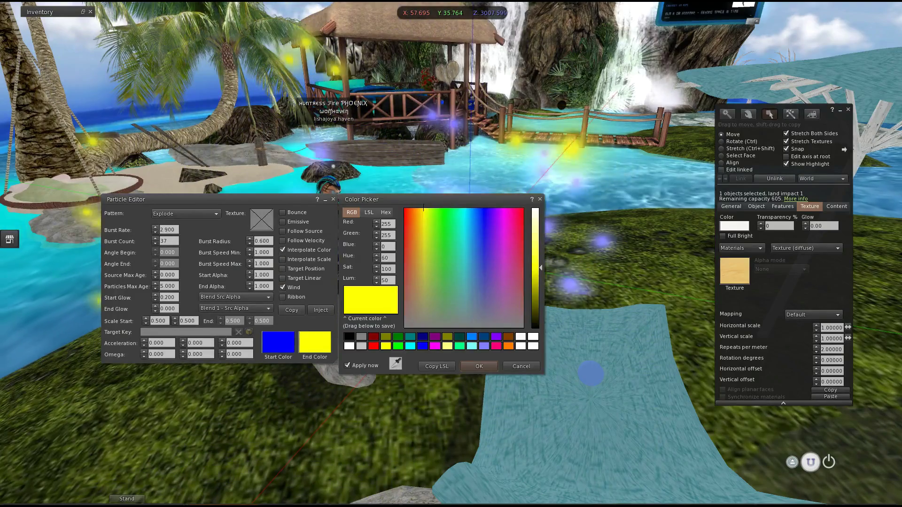
click(479, 367)
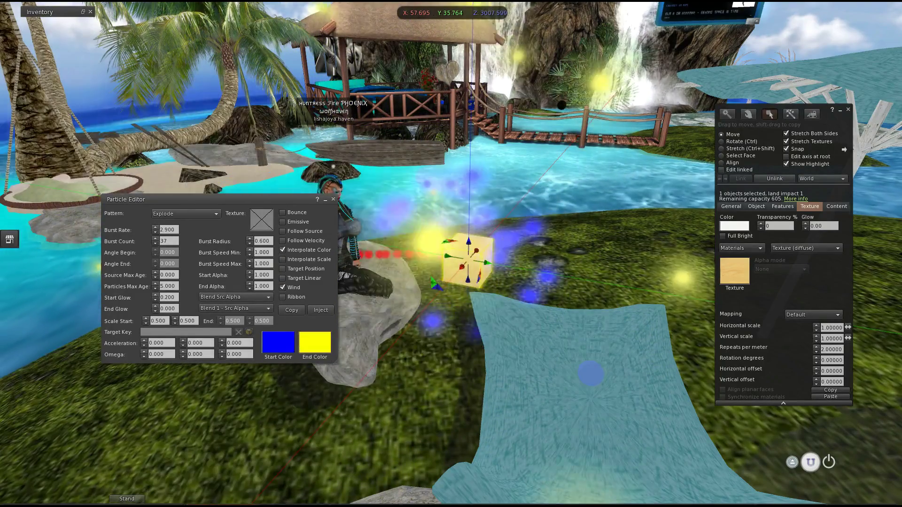
click(278, 342)
click(373, 336)
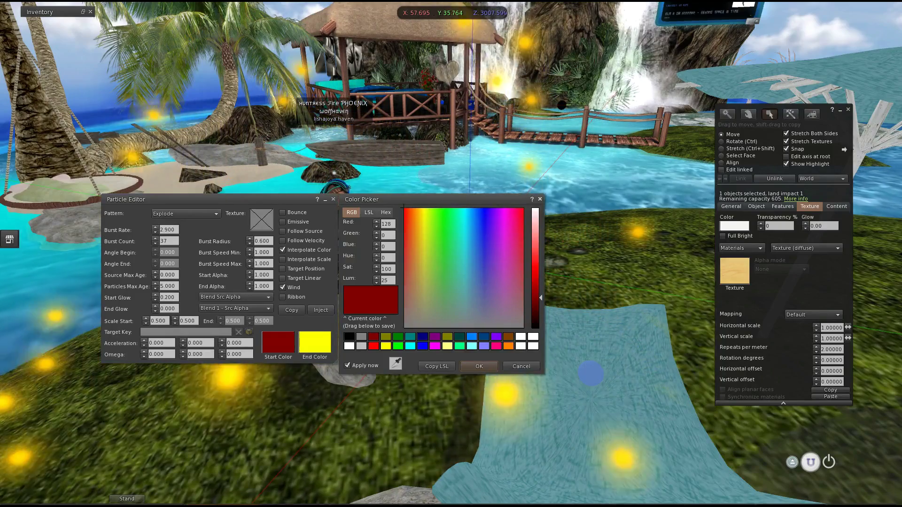
click(479, 367)
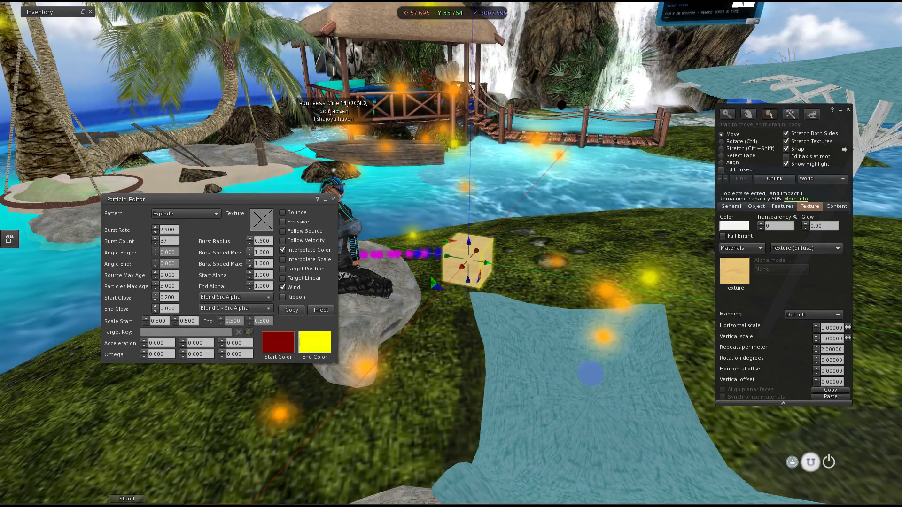
Set the particles' start color to magenta (RGB 255, 0, 255) and the end color to violet (RGB 128, 0, 255).
alt+drag(468, 261, 386, 261)
scroll(444, 261, up, 2)
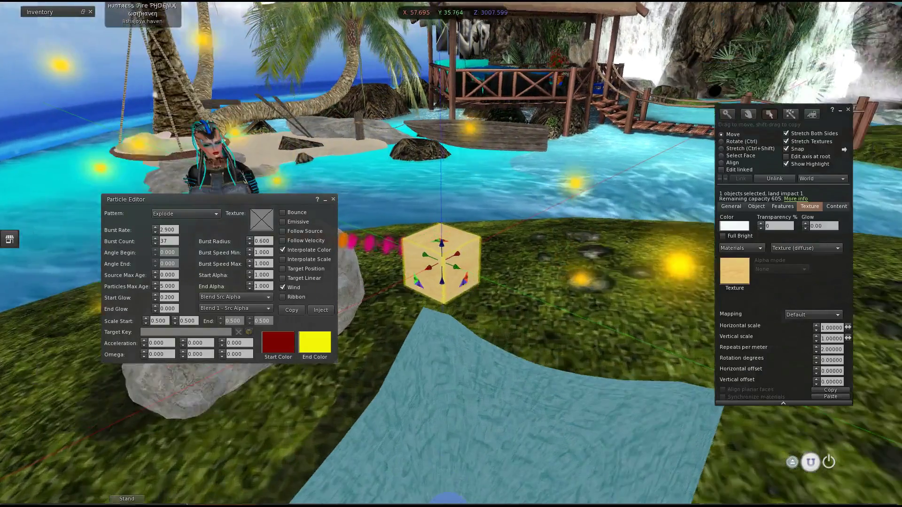
scroll(444, 260, down, 1)
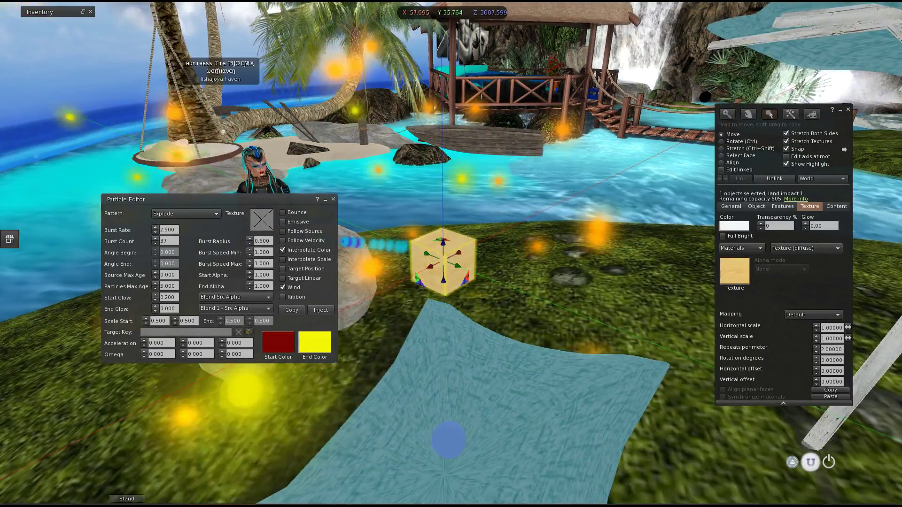
scroll(445, 261, down, 1)
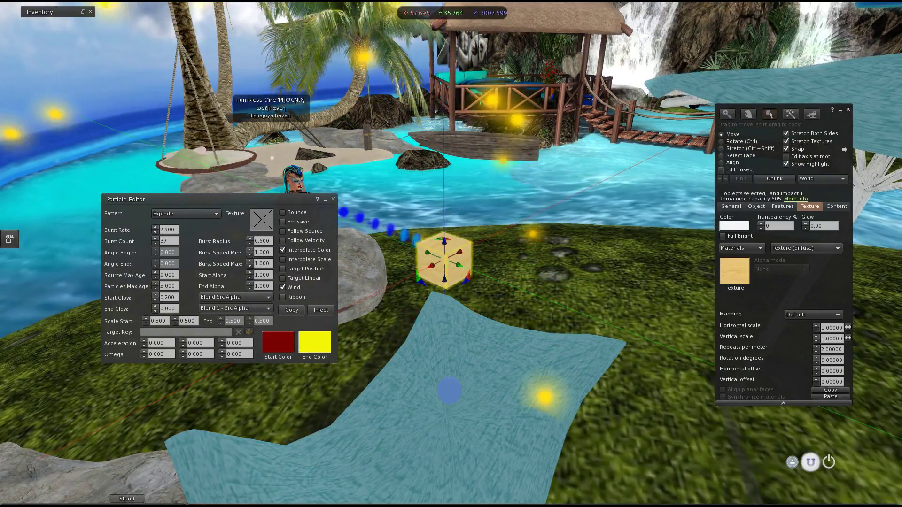
click(278, 342)
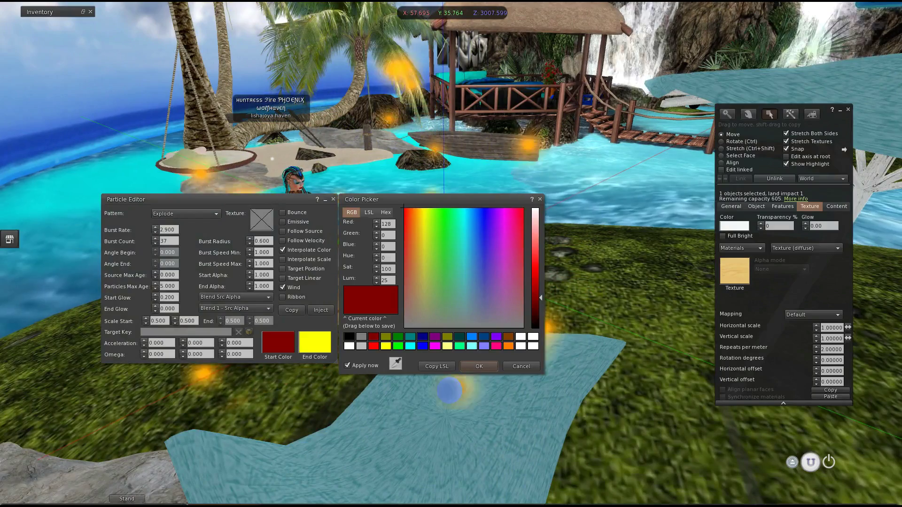
click(484, 209)
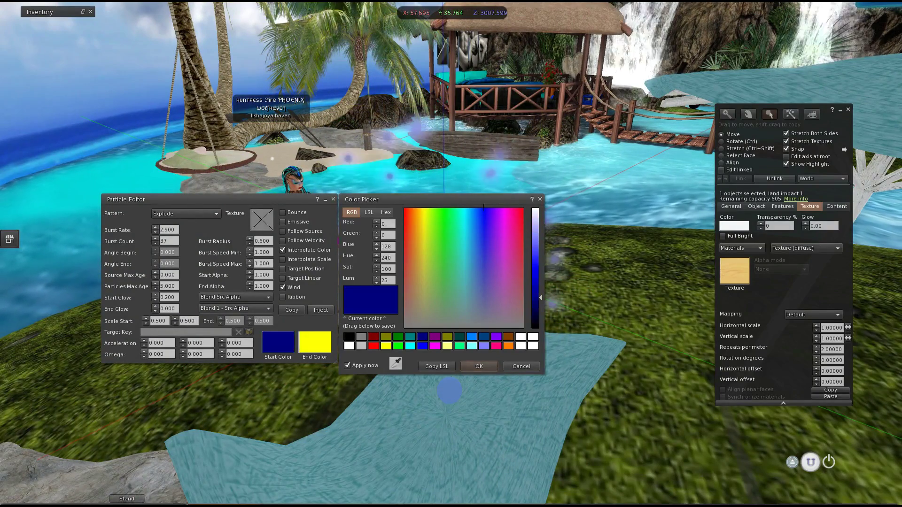
click(315, 342)
click(434, 346)
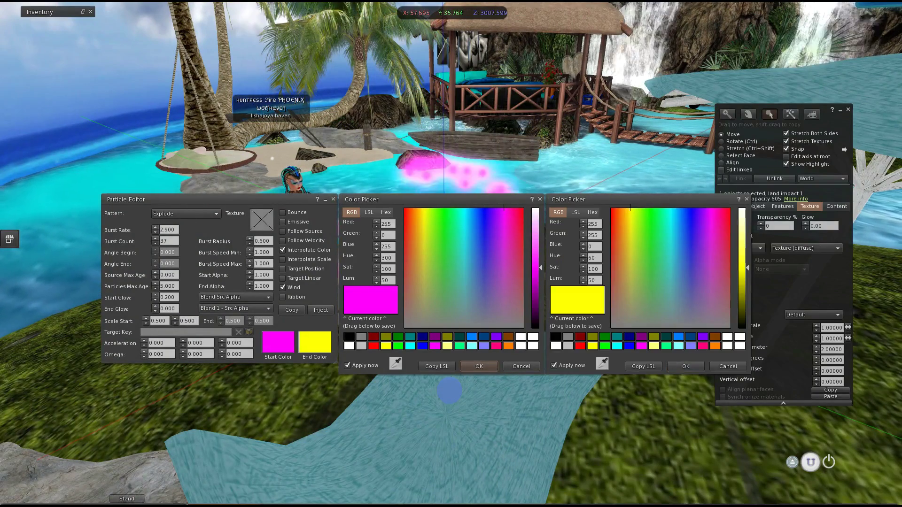
click(479, 366)
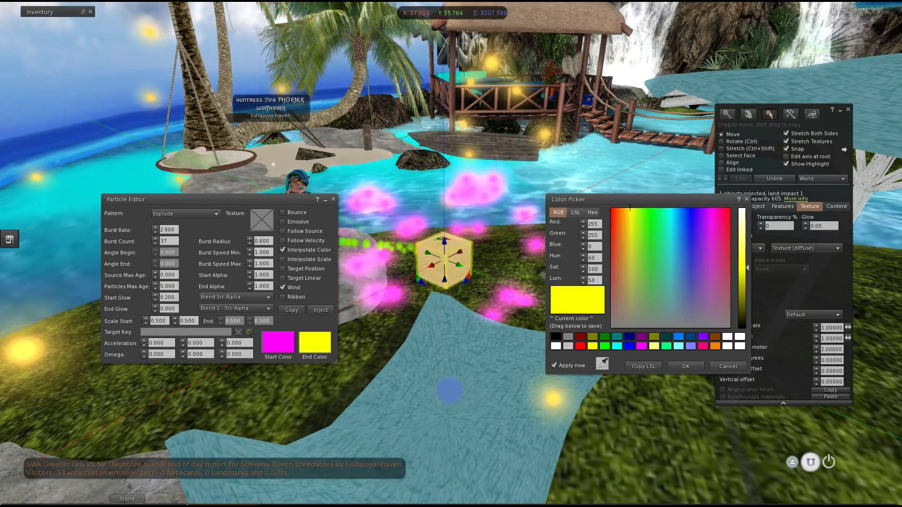
click(701, 208)
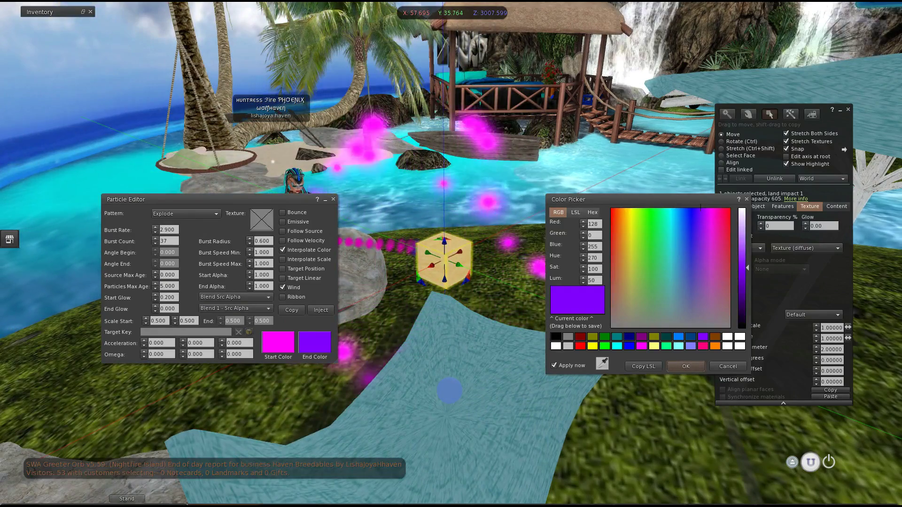
click(685, 367)
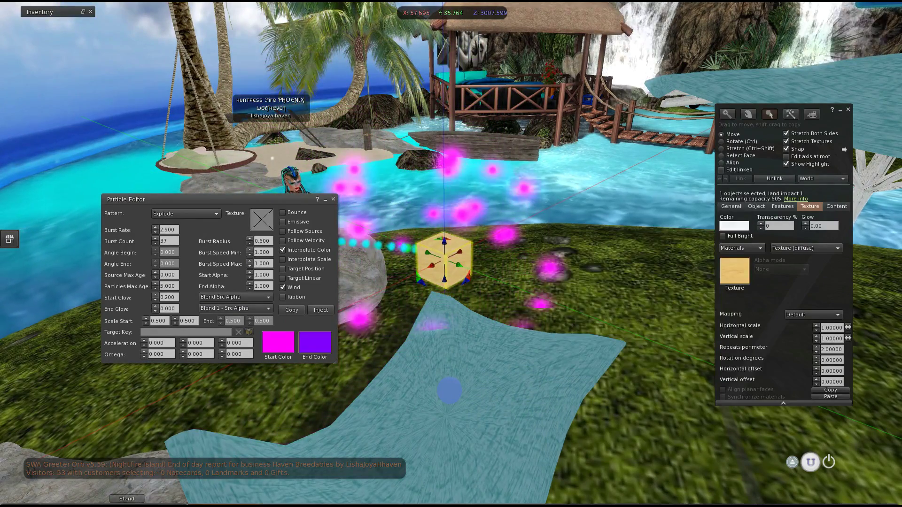
Darken the particles' violet end color to luminance 14 (RGB 35, 0, 70).
key(Escape)
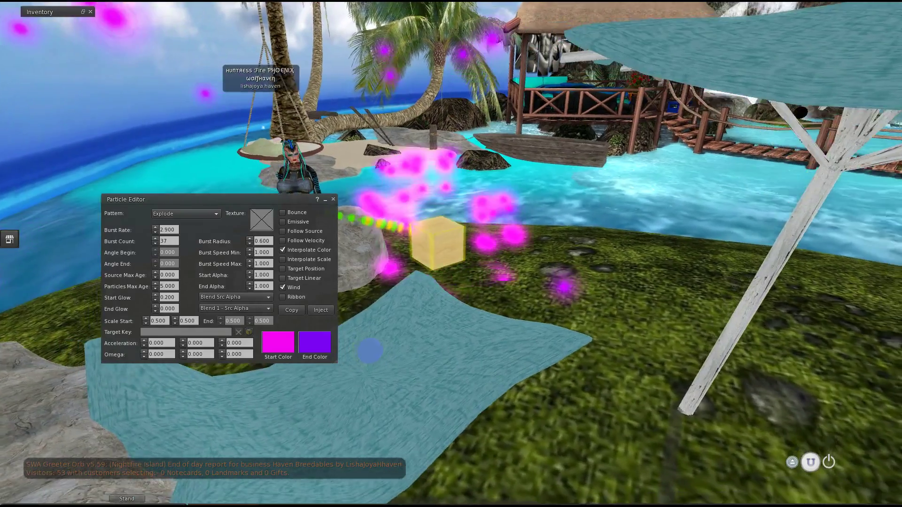
alt+drag(438, 243, 499, 245)
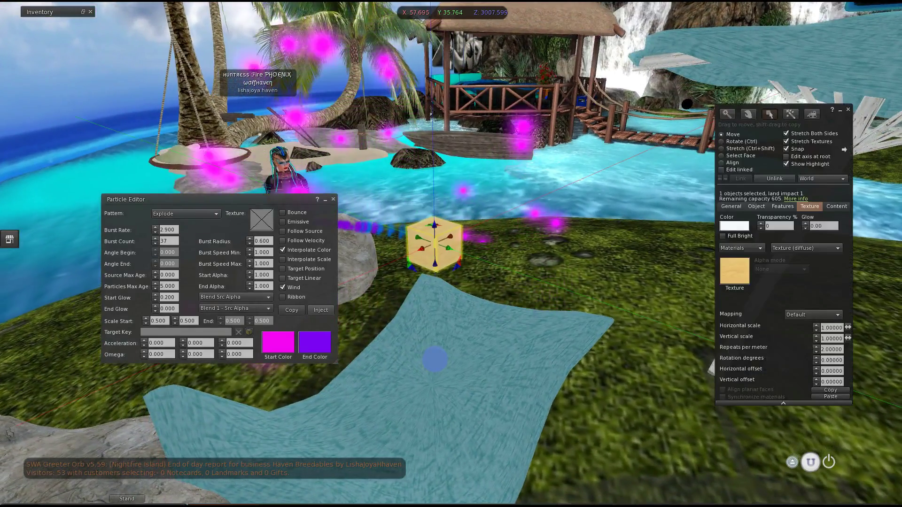
click(314, 342)
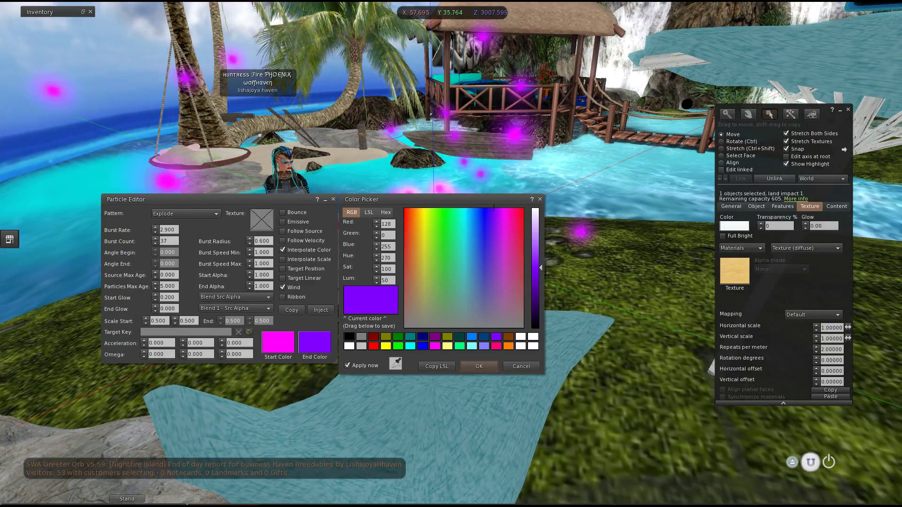
drag(540, 268, 541, 306)
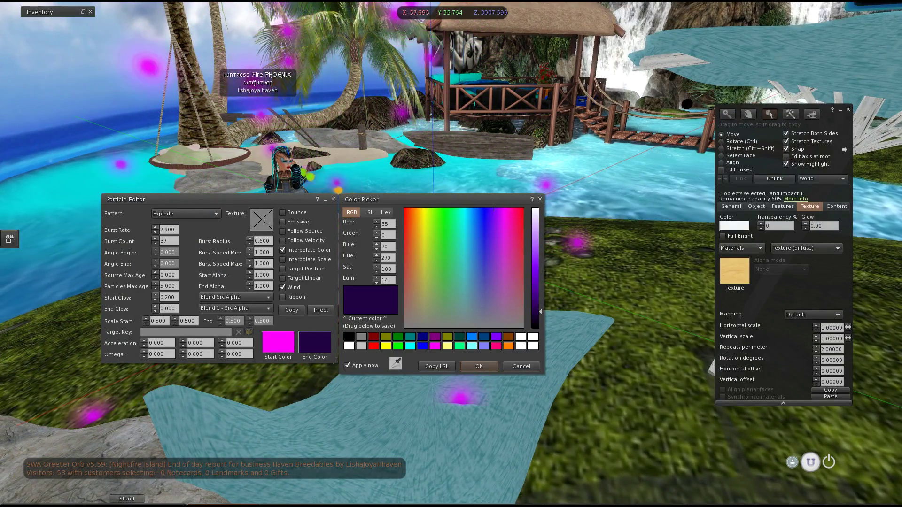
click(278, 343)
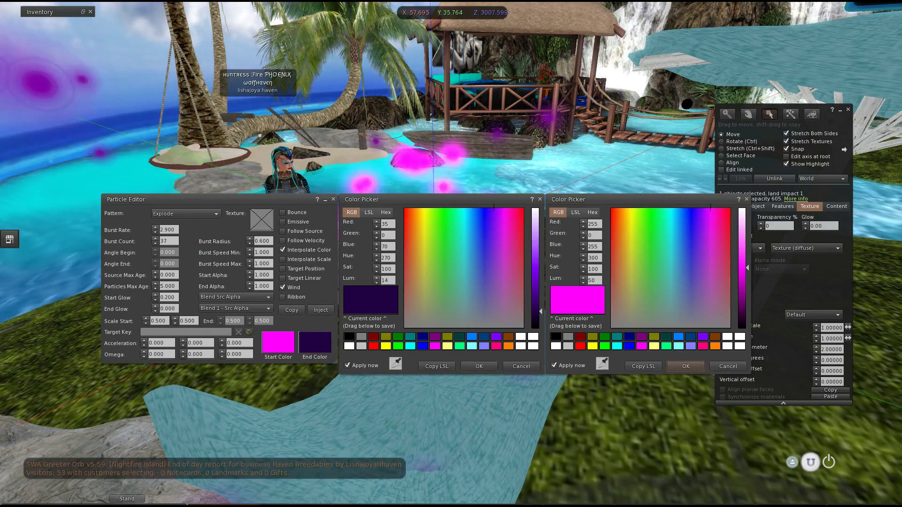
click(479, 366)
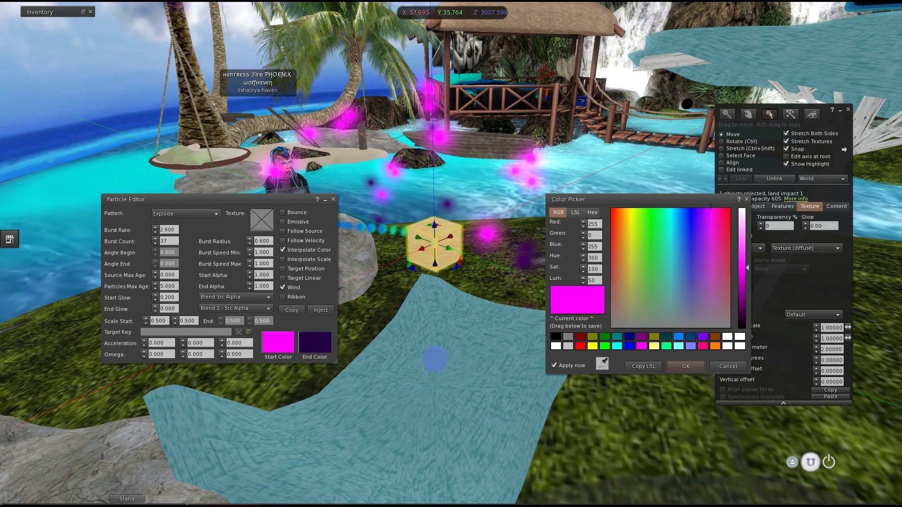
Change the particles' start color to a very dark violet with hue 270 and luminance 9 (RGB 24, 0, 48).
click(700, 207)
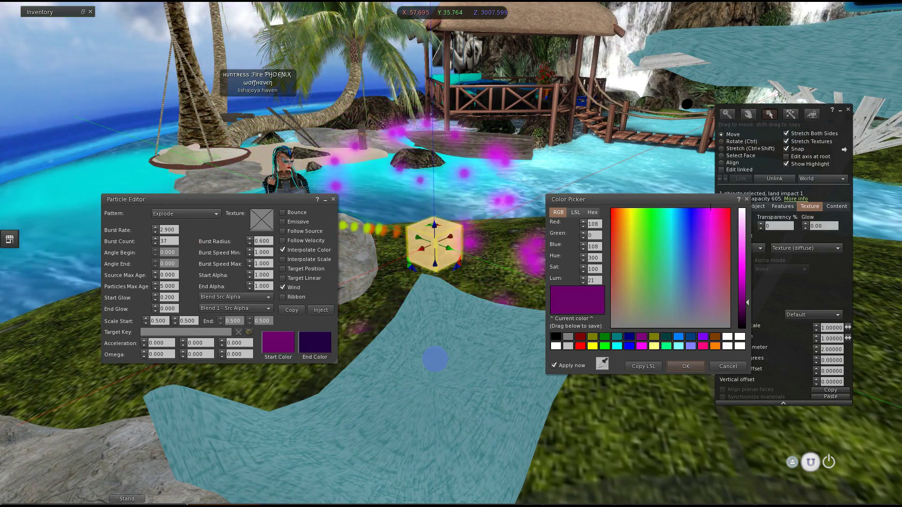
click(742, 304)
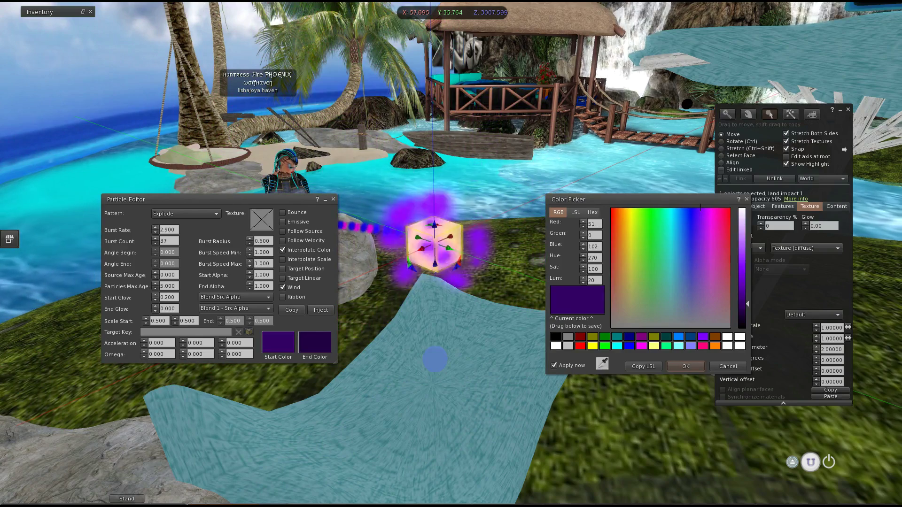
click(742, 308)
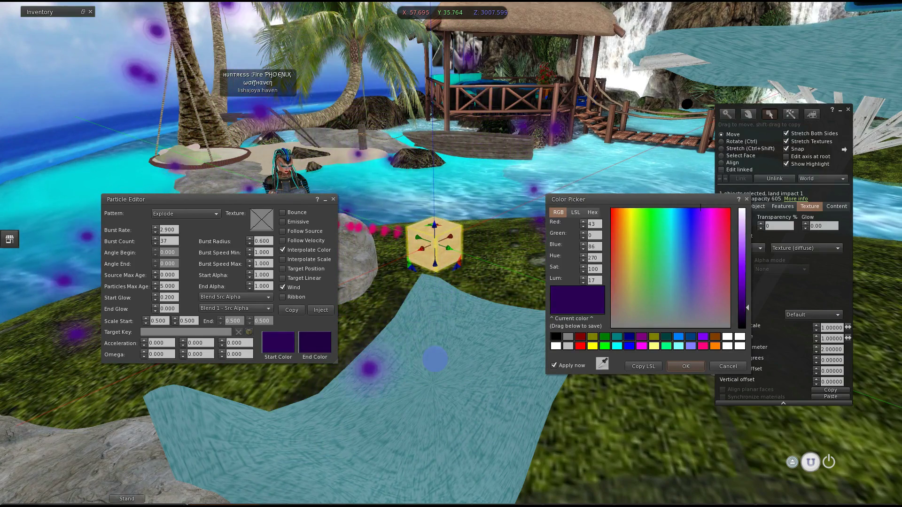
click(742, 313)
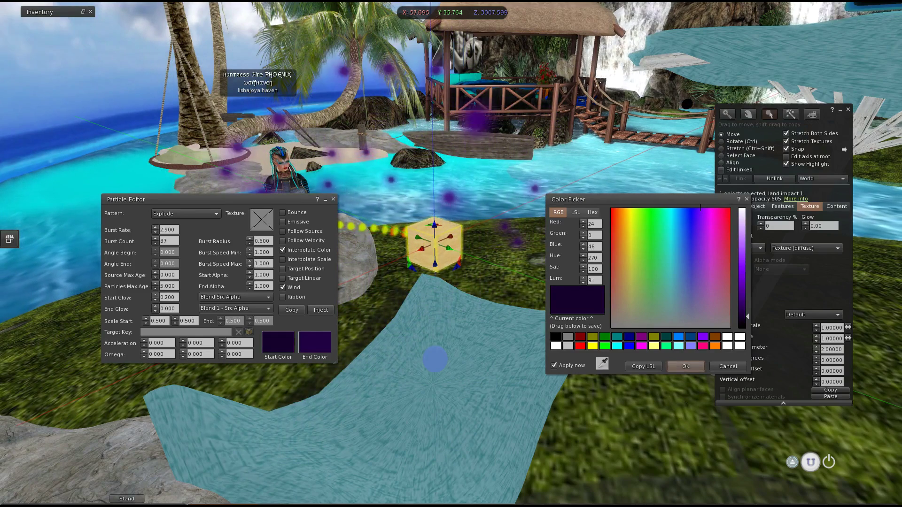
click(687, 367)
Set the particles' end color to hot pink (RGB 255, 0, 128).
click(314, 342)
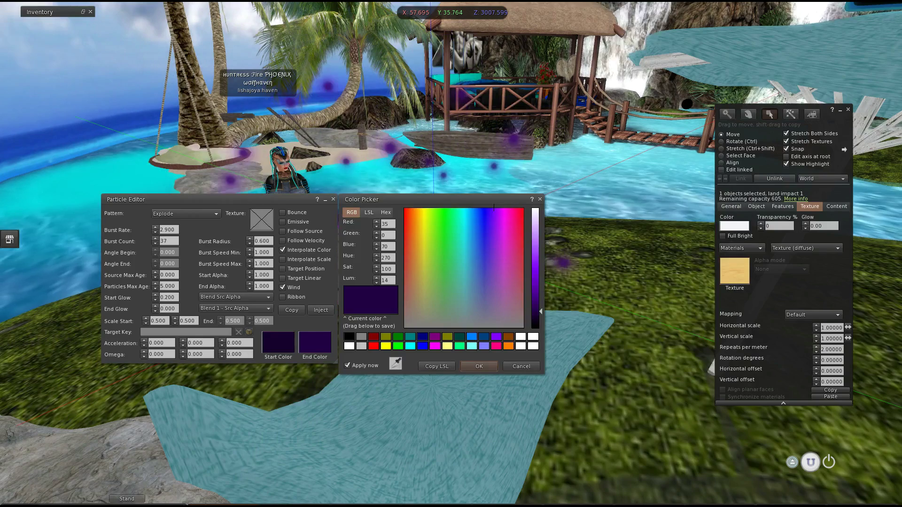
click(496, 346)
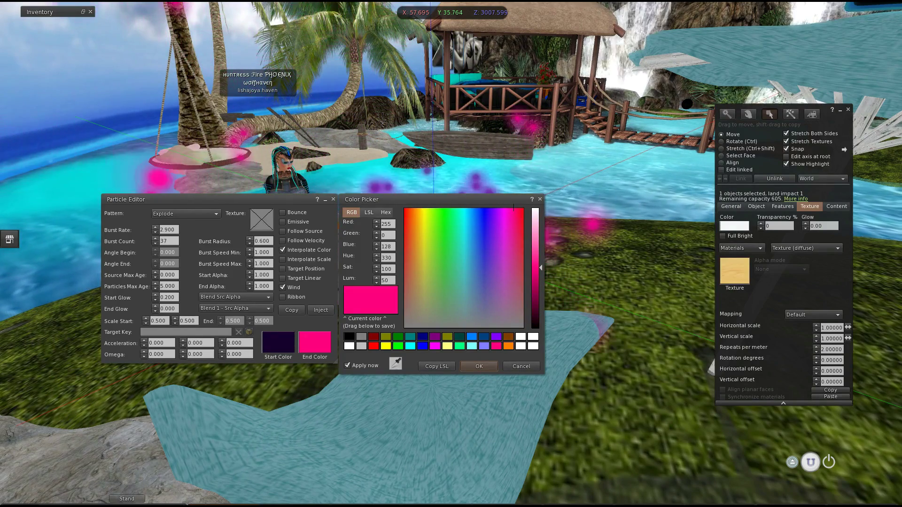
click(479, 366)
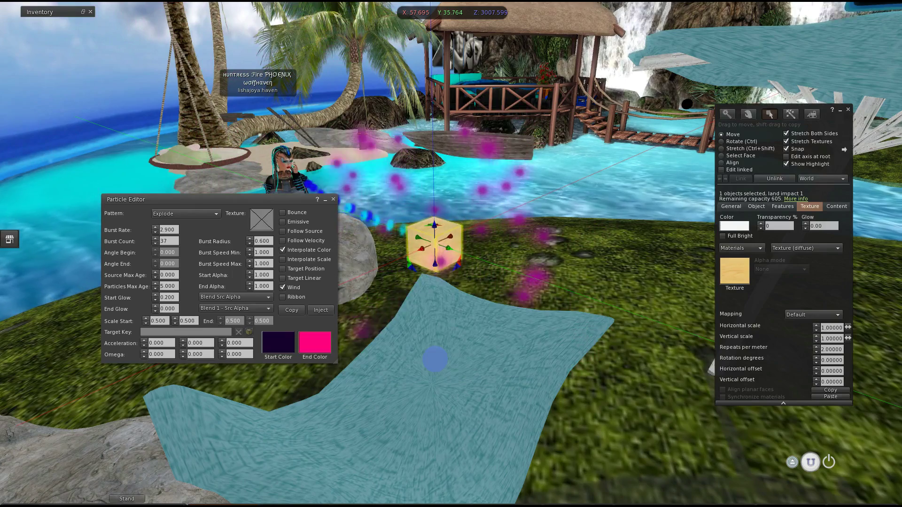
Disable Wind for the particles, then reduce the burst count to 4 and the burst rate to 2.000.
ctrl+alt+drag(436, 245, 502, 254)
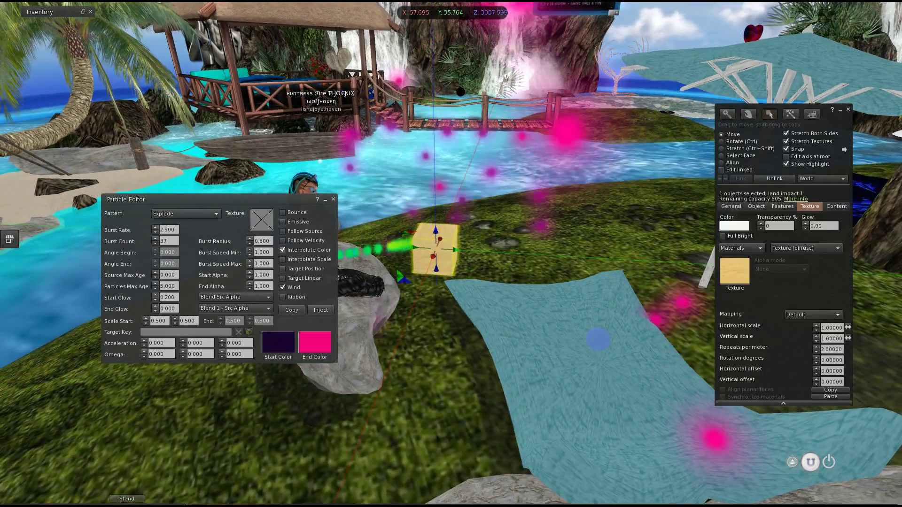
click(283, 287)
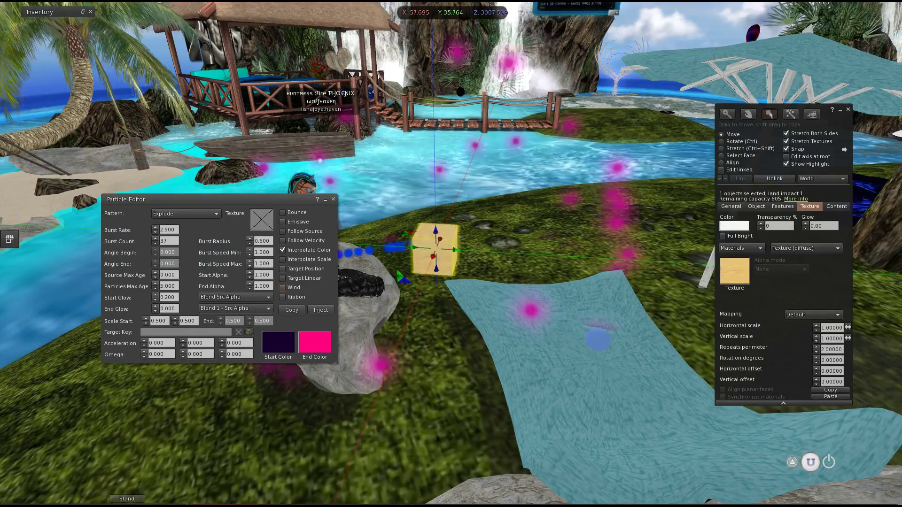
ctrl+alt+drag(436, 249, 448, 235)
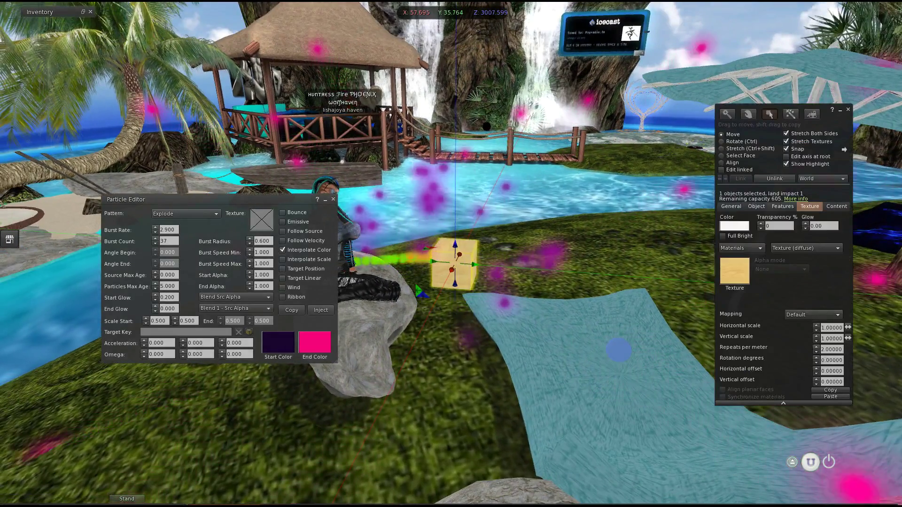
click(155, 244)
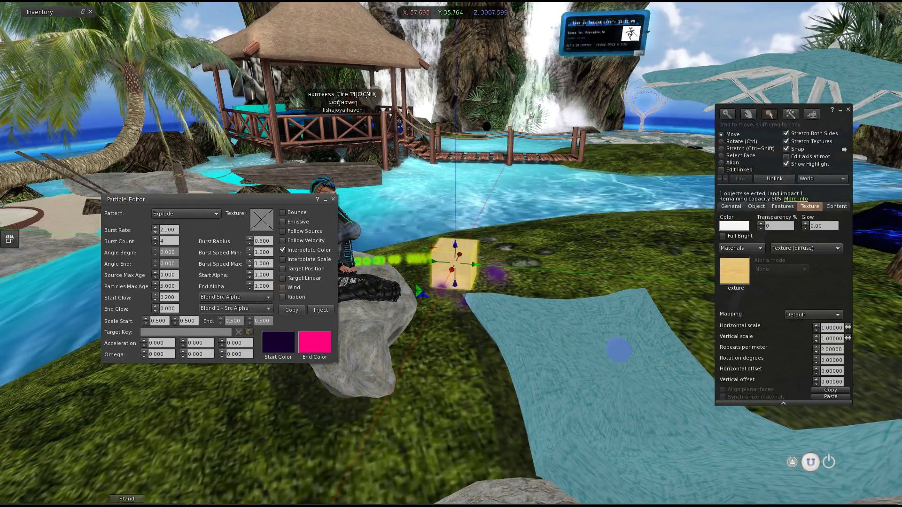
ctrl+alt+drag(453, 263, 310, 261)
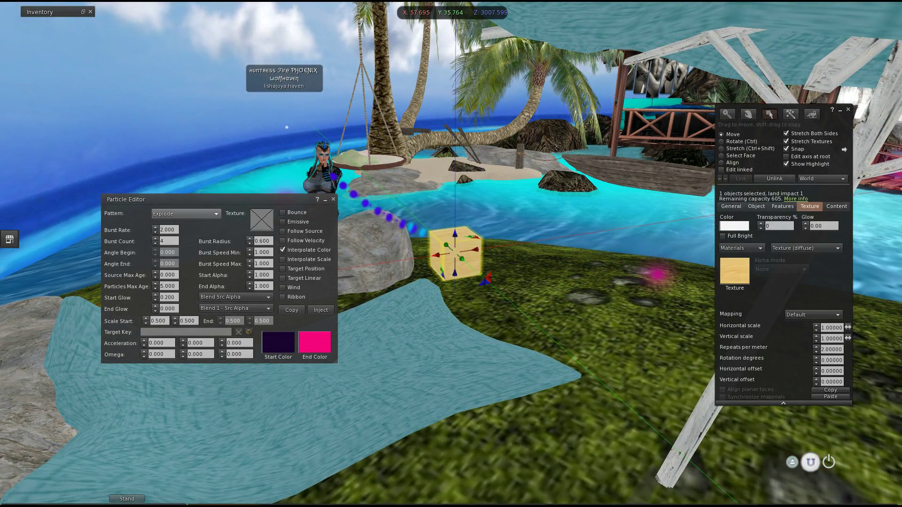
Switch the particle pattern from Explode to Angle.
click(186, 213)
click(178, 231)
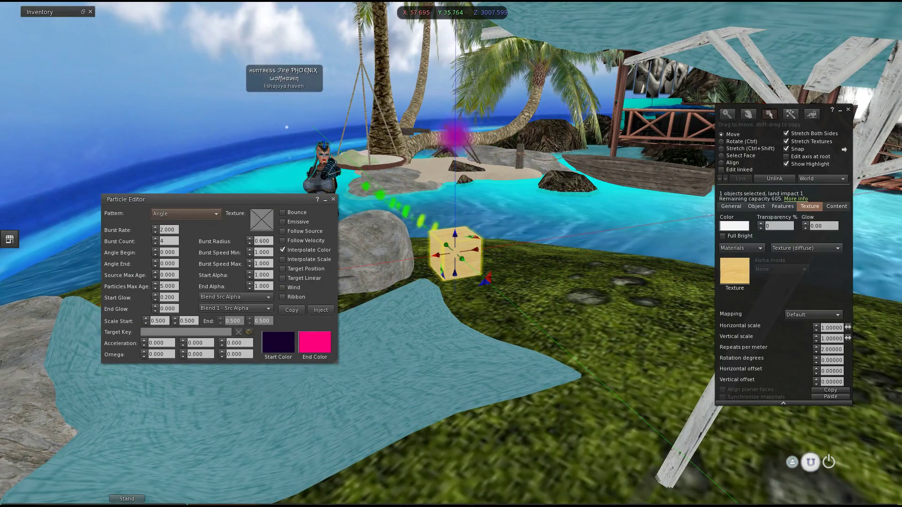
ctrl+alt+drag(454, 254, 522, 277)
ctrl+alt+shift+drag(447, 270, 437, 306)
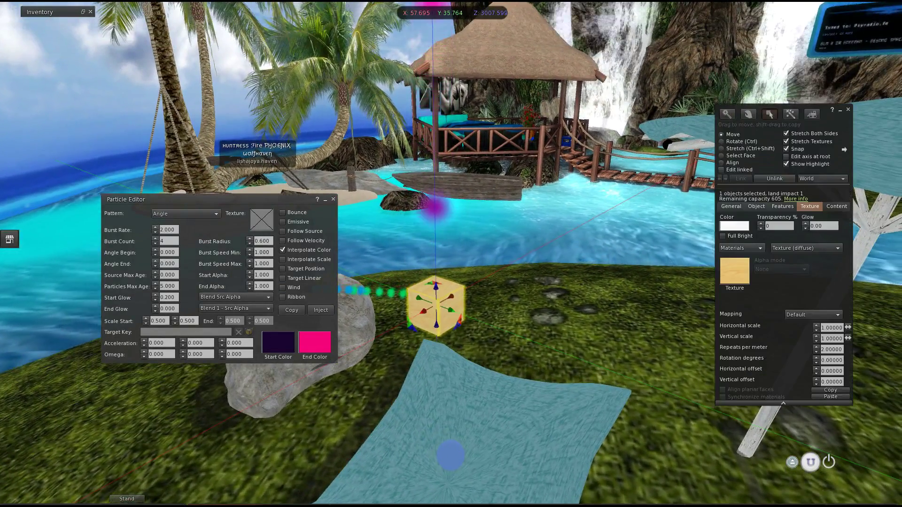
Try a burst count of 172 with the Angle pattern, inspect the emission from several sides, and reduce the count to 7.
scroll(451, 254, up, 2)
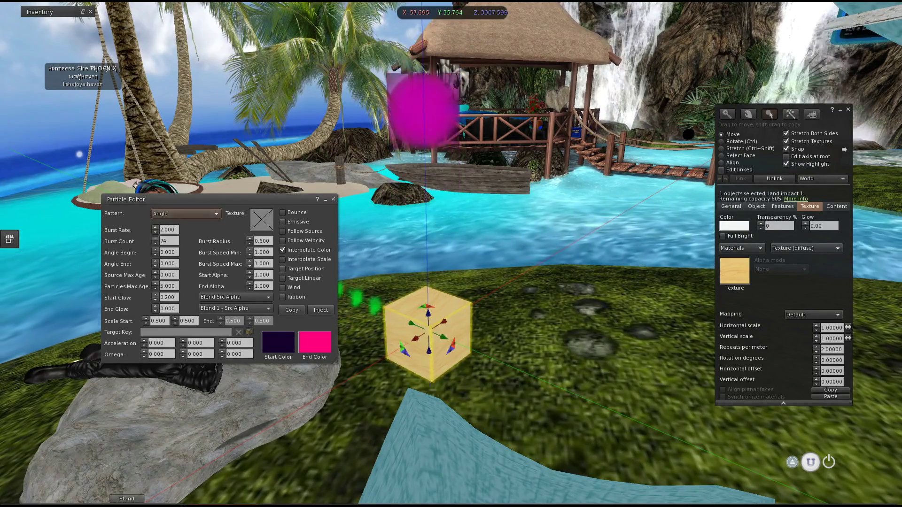
click(155, 239)
click(155, 239)
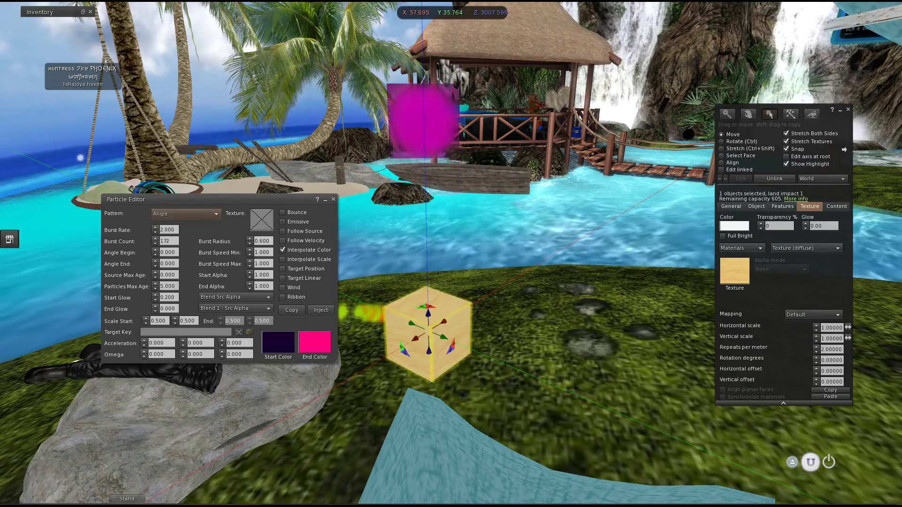
key(Escape)
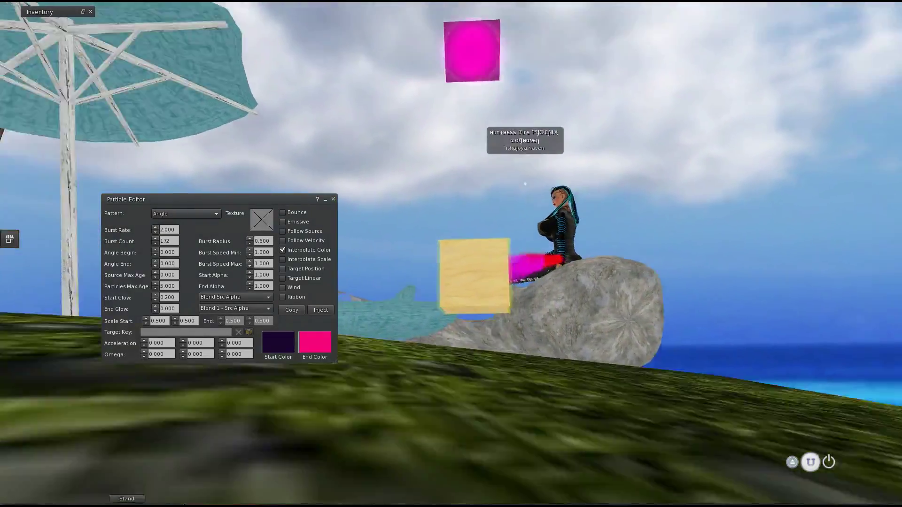
ctrl+alt+drag(474, 277, 844, 390)
ctrl+alt+drag(435, 275, 350, 238)
ctrl+alt+drag(470, 254, 456, 289)
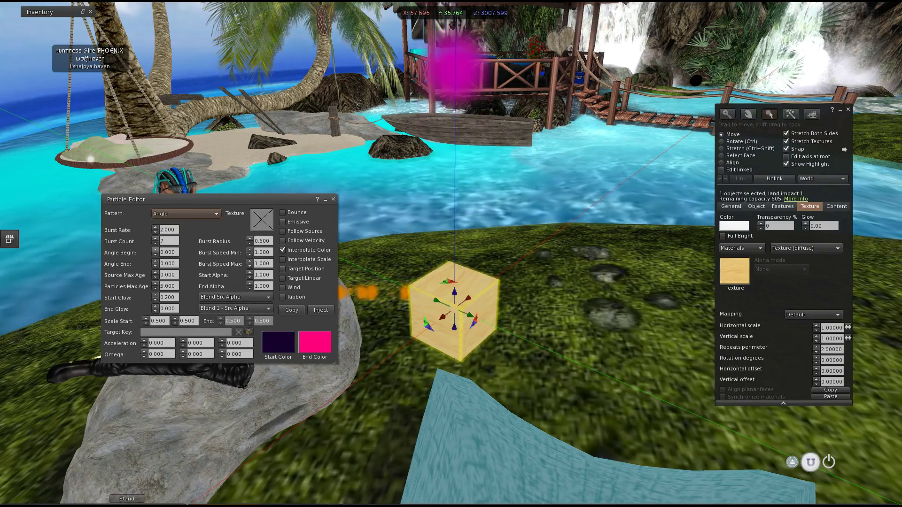
Set the particles' Angle Begin to 2.500, Angle End to 1.900 and Source Max Age to 1.700.
click(155, 250)
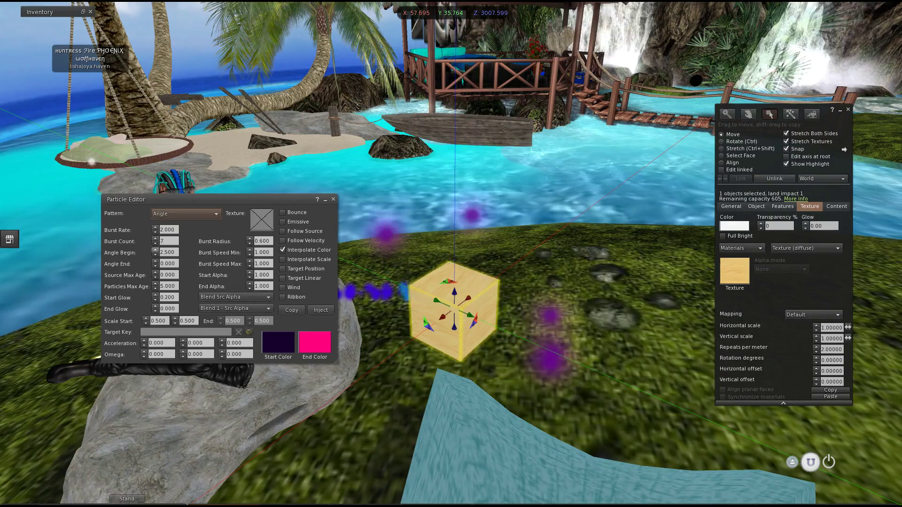
click(155, 261)
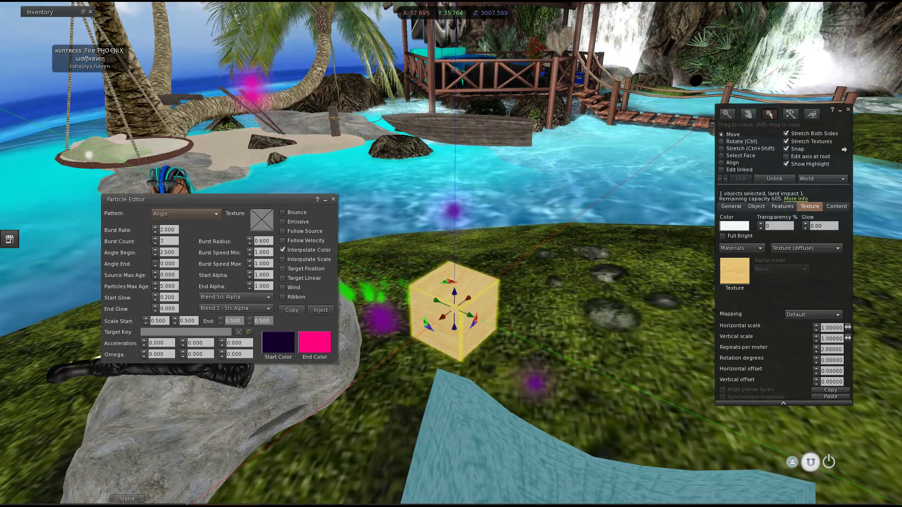
click(155, 273)
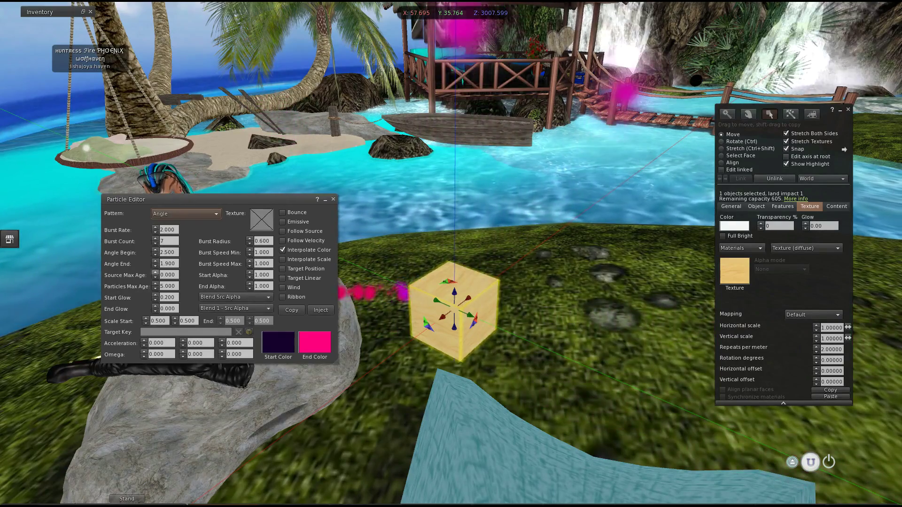
click(155, 273)
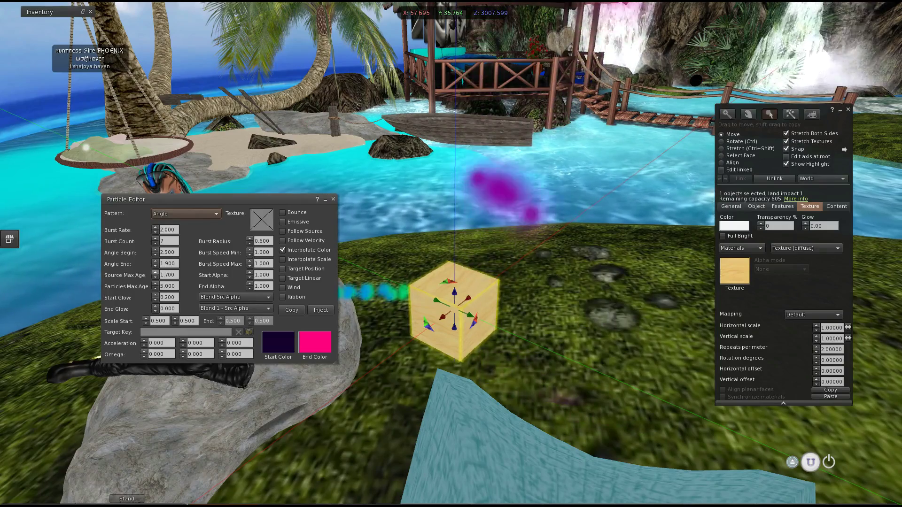
Try a particle start glow of 1.000 and restore it to 0.200.
click(155, 295)
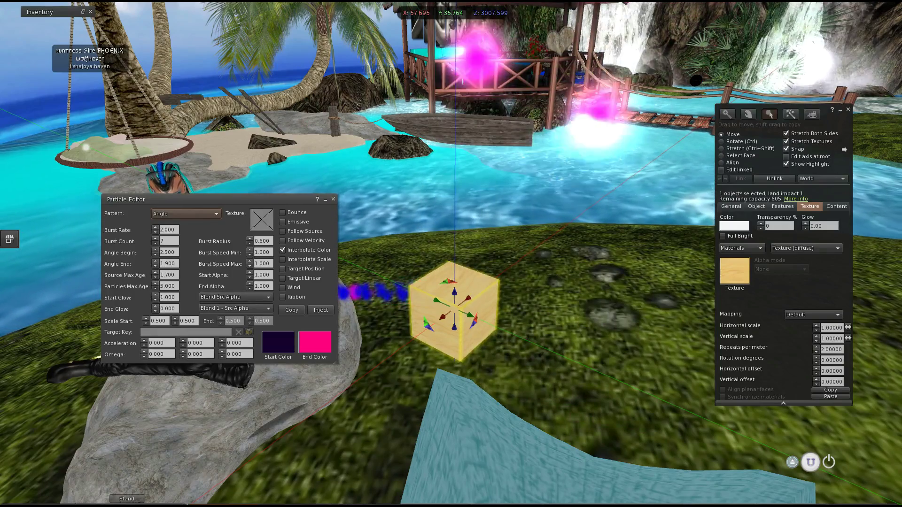
scroll(451, 254, down, 5)
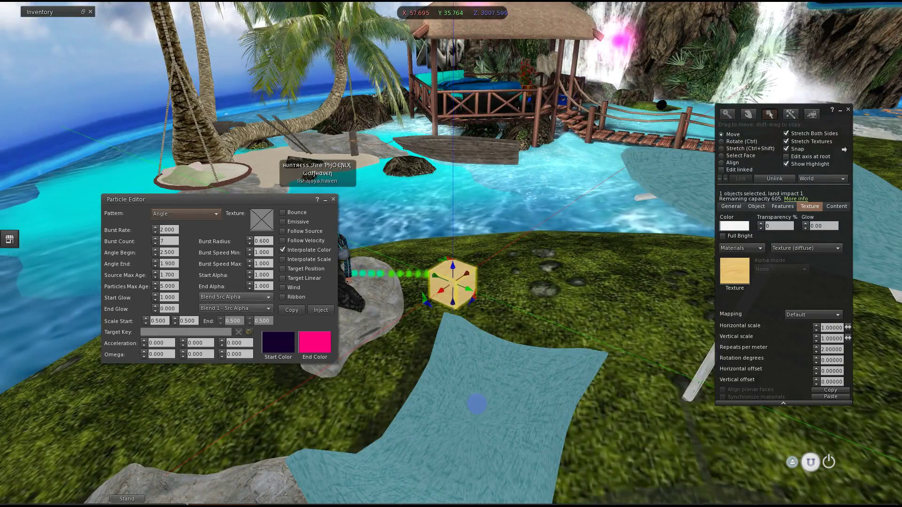
scroll(451, 282, up, 4)
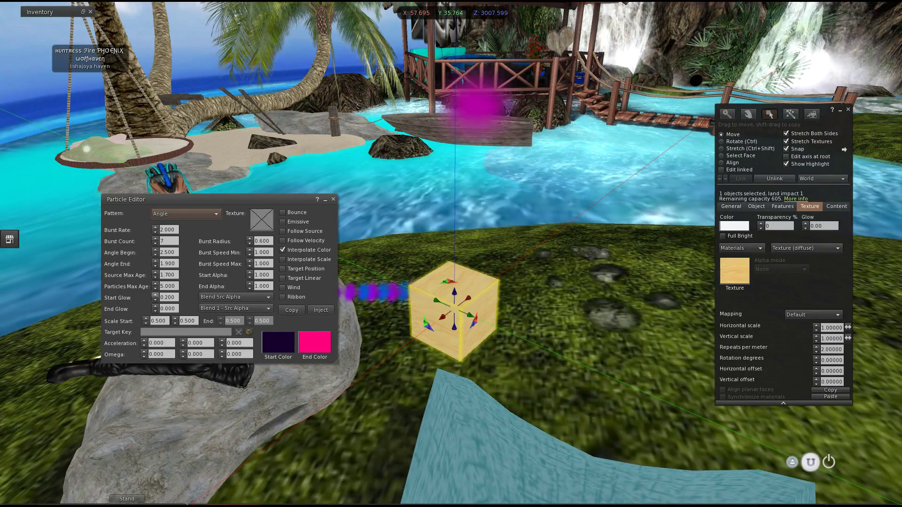
scroll(477, 404, down, 4)
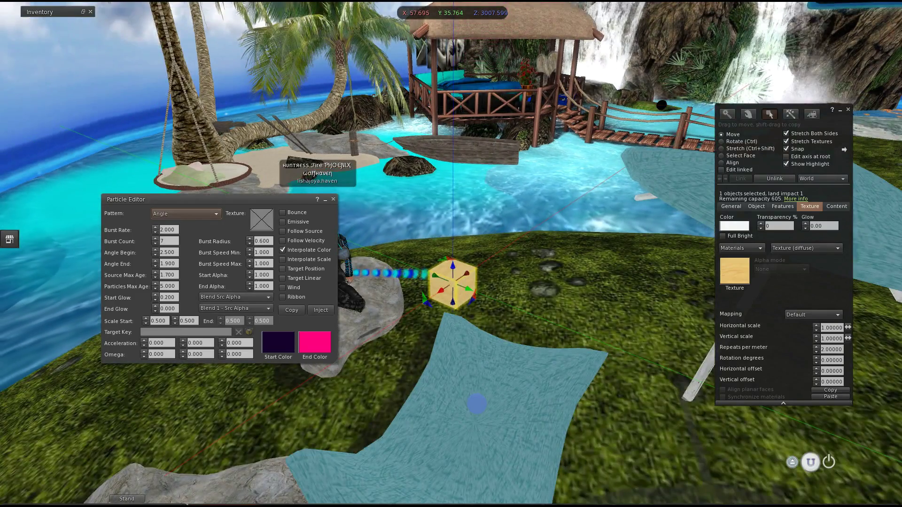
Change the particle pattern to Angle Cone and check the emission around the box.
click(186, 214)
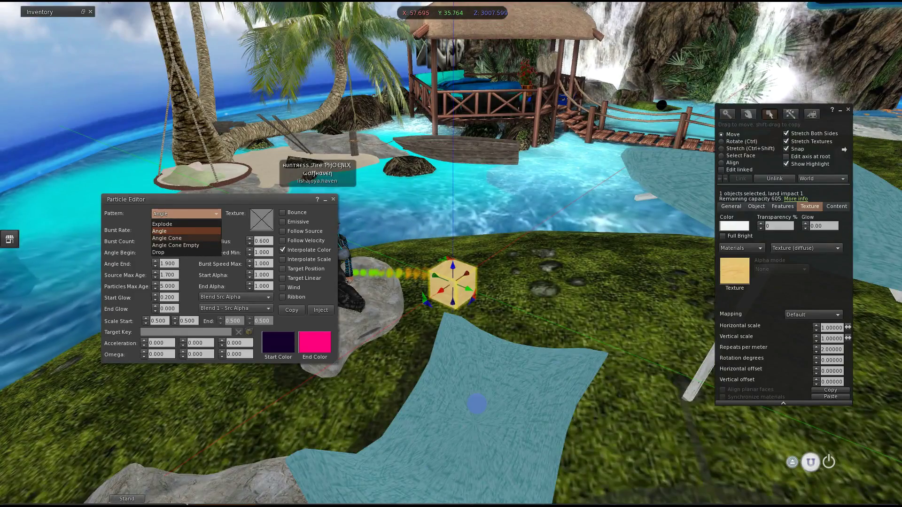
click(167, 238)
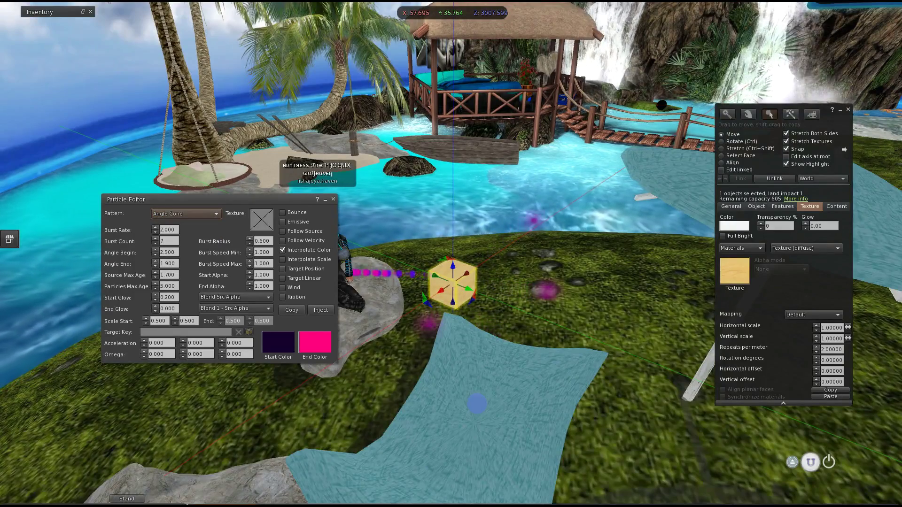
scroll(453, 285, up, 2)
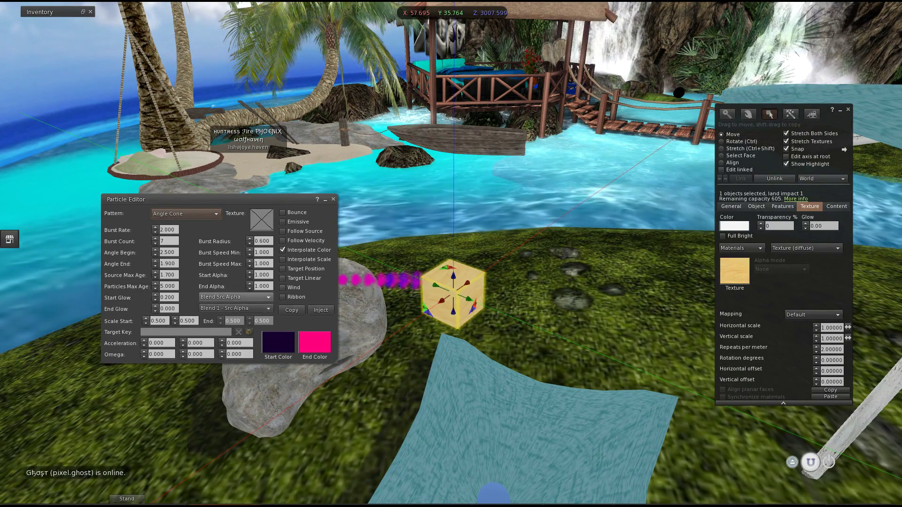
Set the particles' first blend mode to Blend Dest Color and the second to Blend Src Color, and check the effect.
click(235, 297)
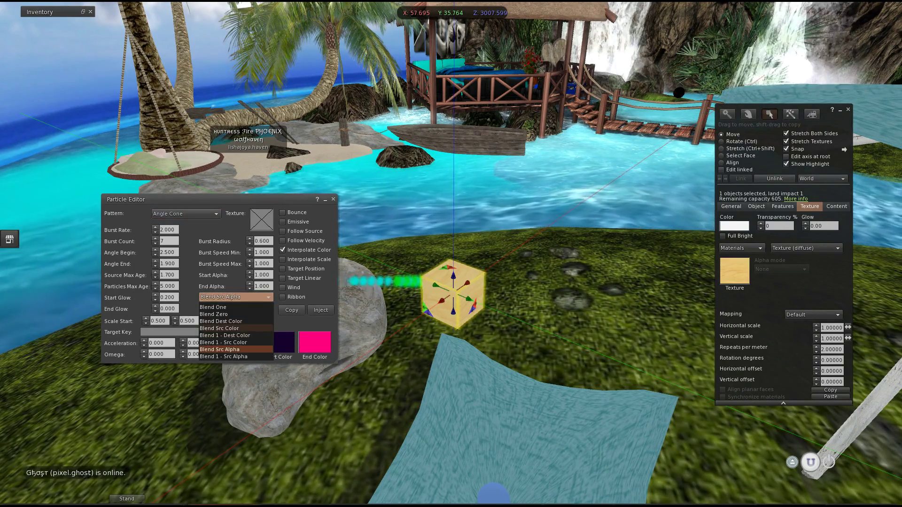
click(221, 321)
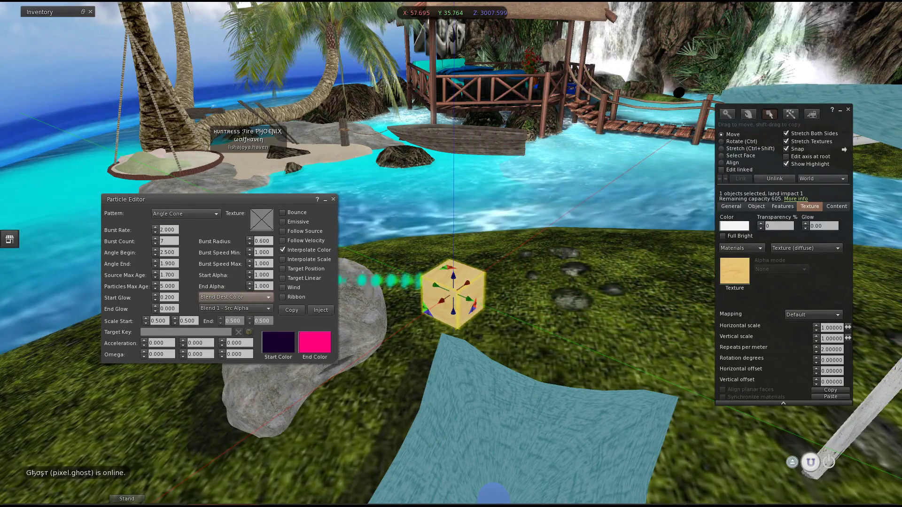
click(234, 308)
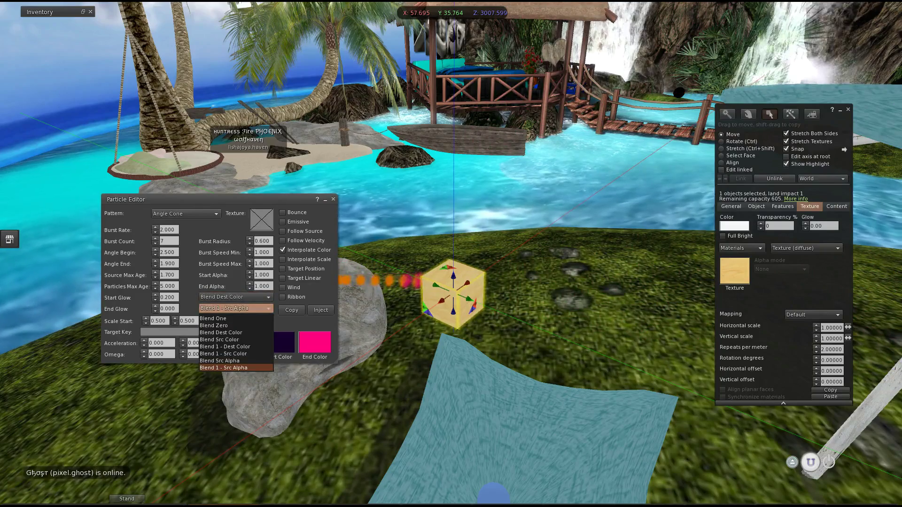
click(219, 339)
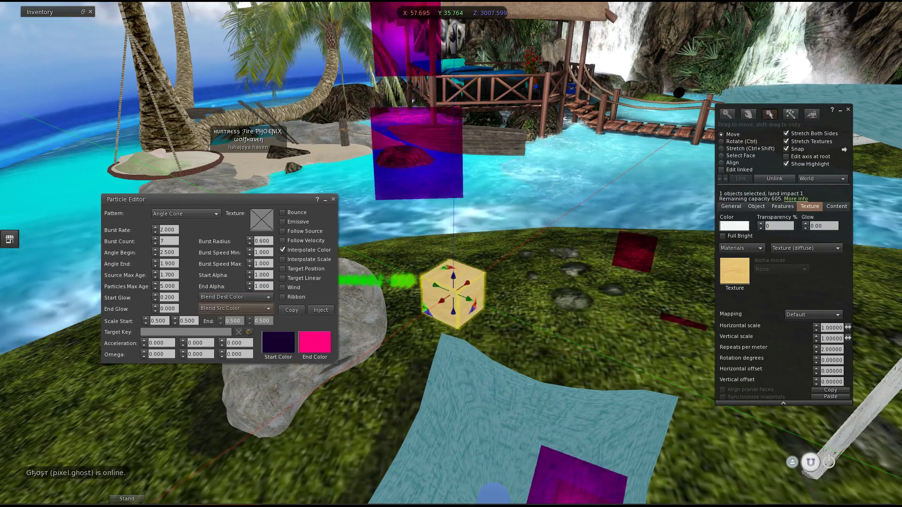
scroll(453, 294, down, 3)
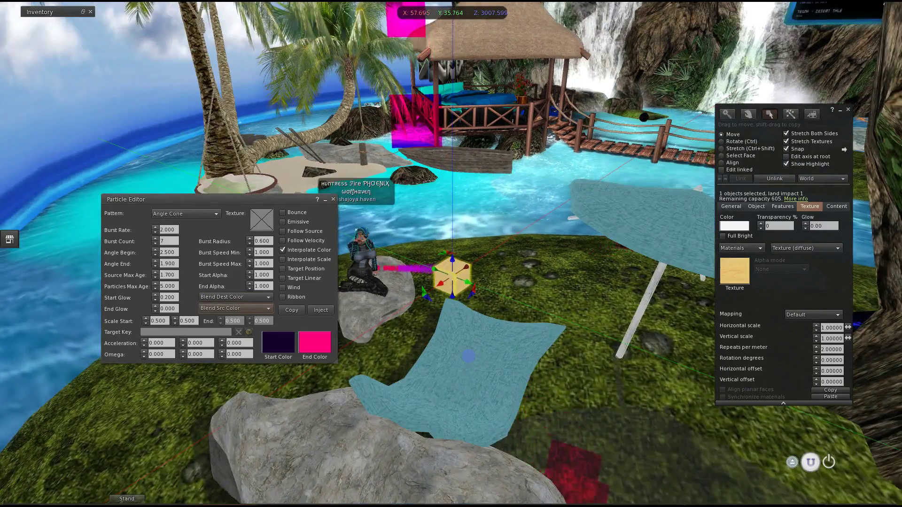
scroll(453, 287, up, 3)
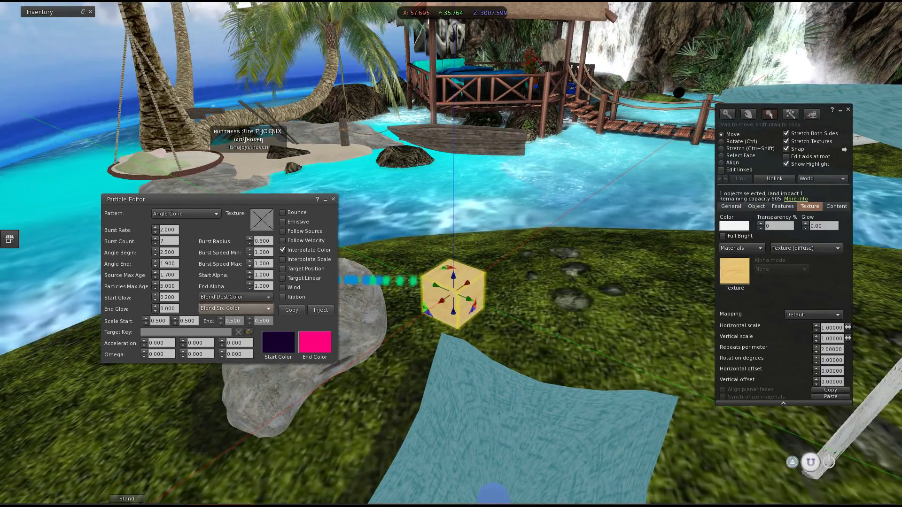
Try Blend 1 - Src Color, Blend One and Blend Zero as the particles' second blend mode.
click(235, 308)
click(223, 353)
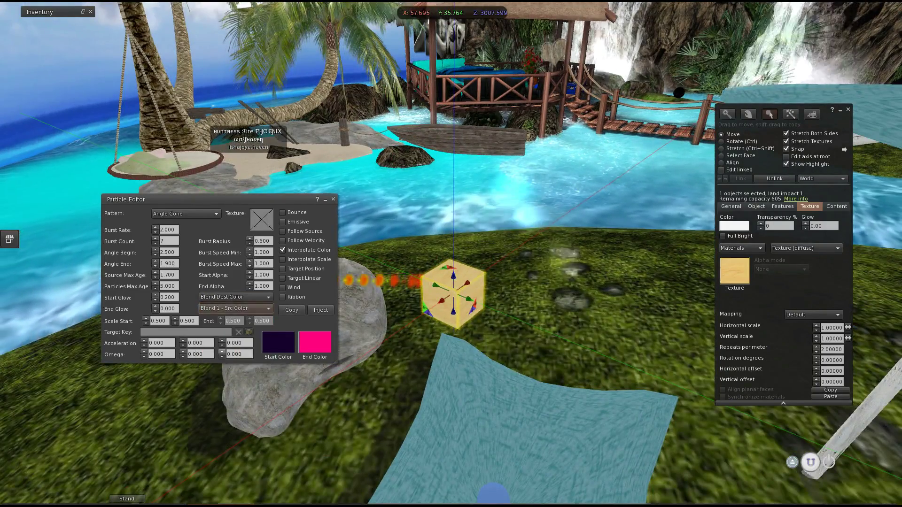
click(235, 308)
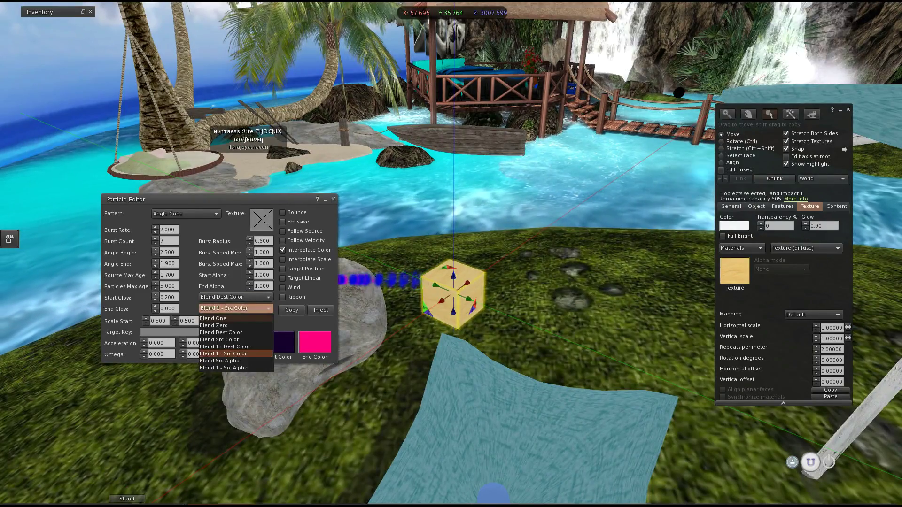
click(223, 318)
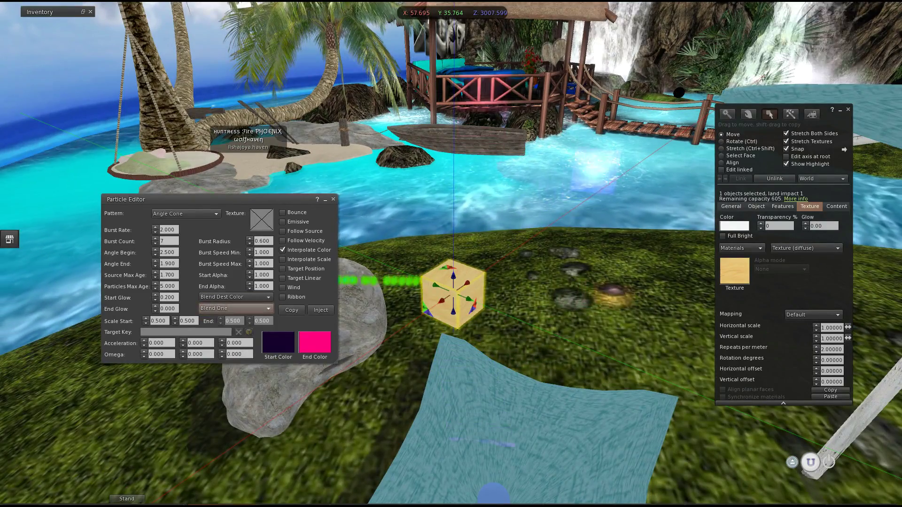
click(235, 308)
click(224, 325)
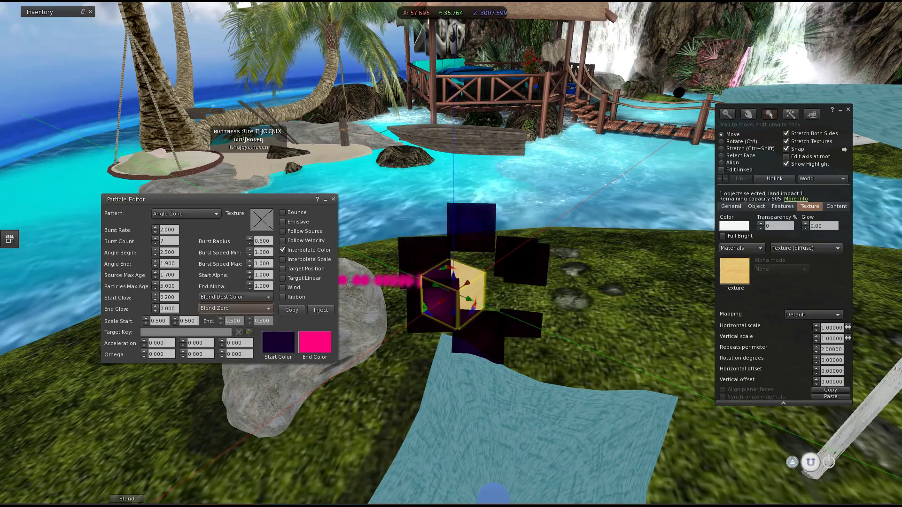
Change the particles' second blend mode to Blend Src Alpha and check the effect.
click(235, 308)
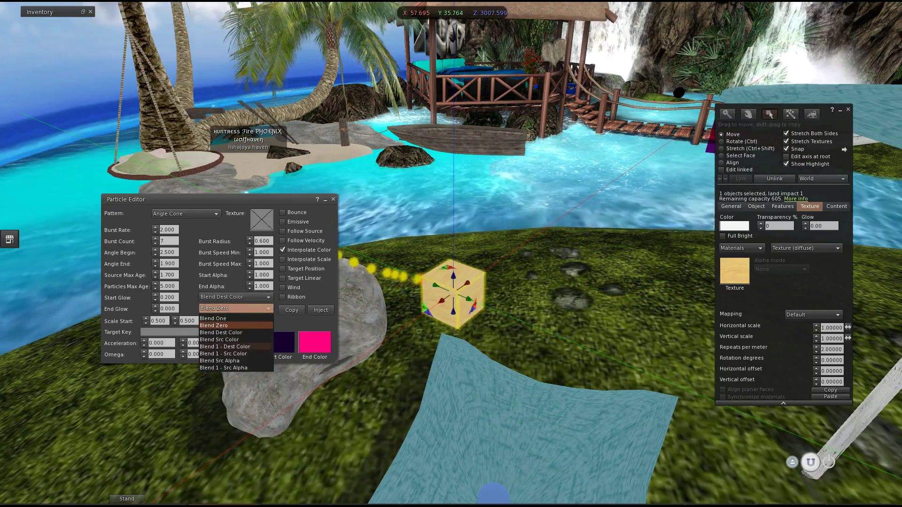
click(219, 360)
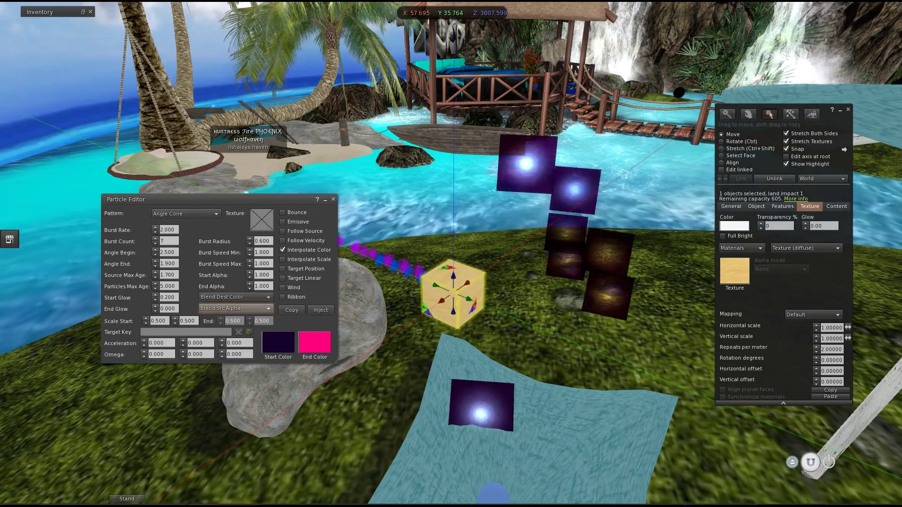
click(235, 309)
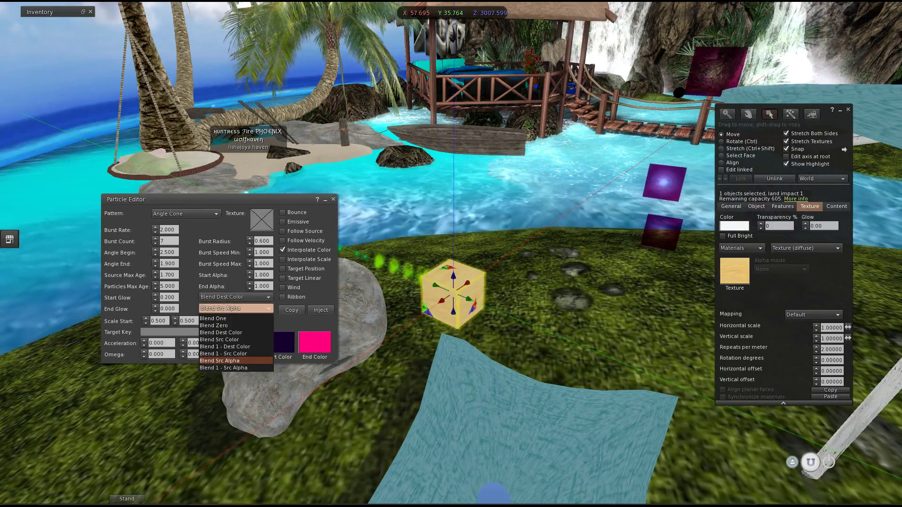
click(219, 361)
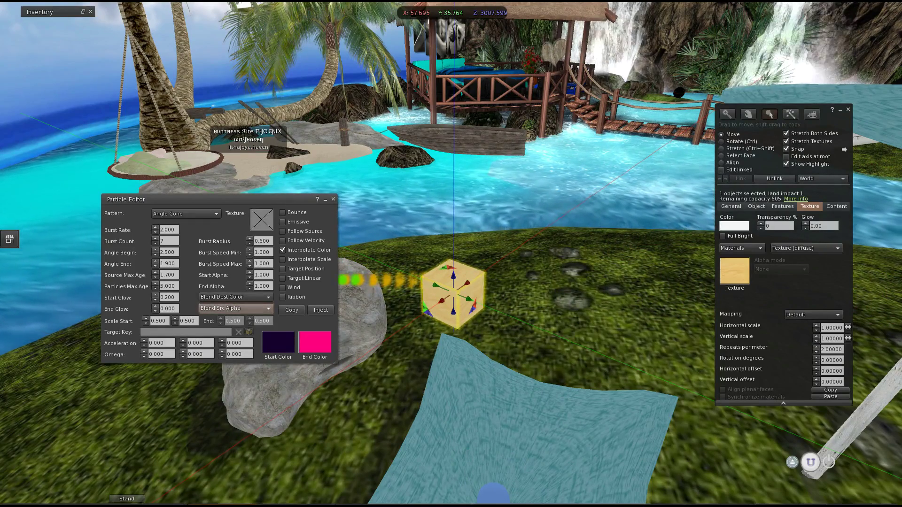
Try Blend 1 - Src Alpha and then Blend Src Alpha as the particles' first blend mode.
click(235, 297)
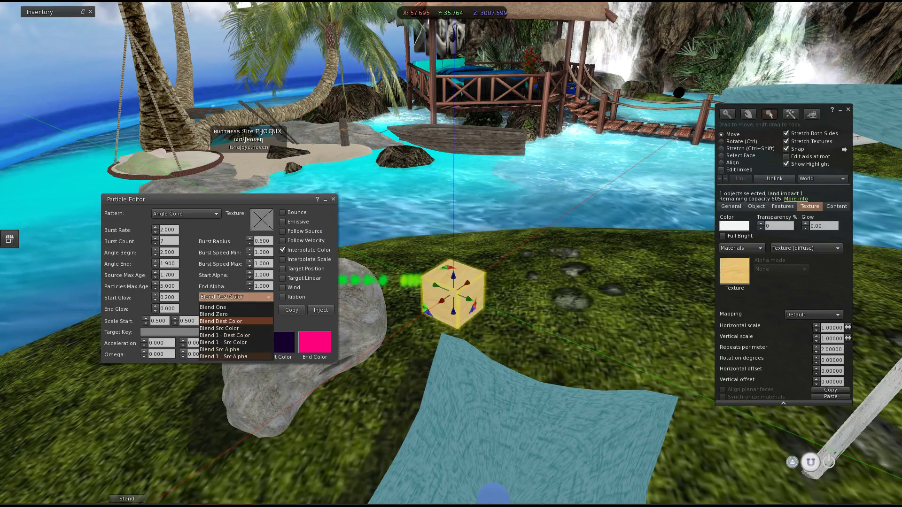
click(223, 357)
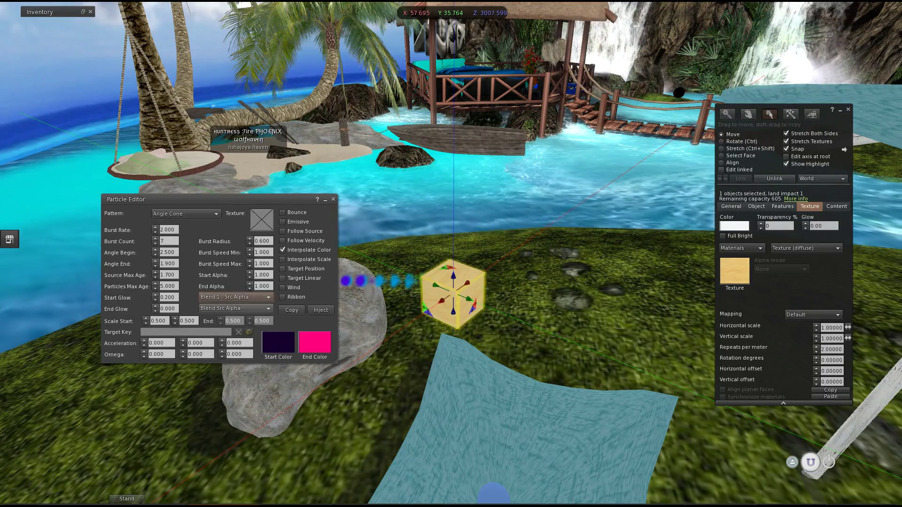
click(234, 297)
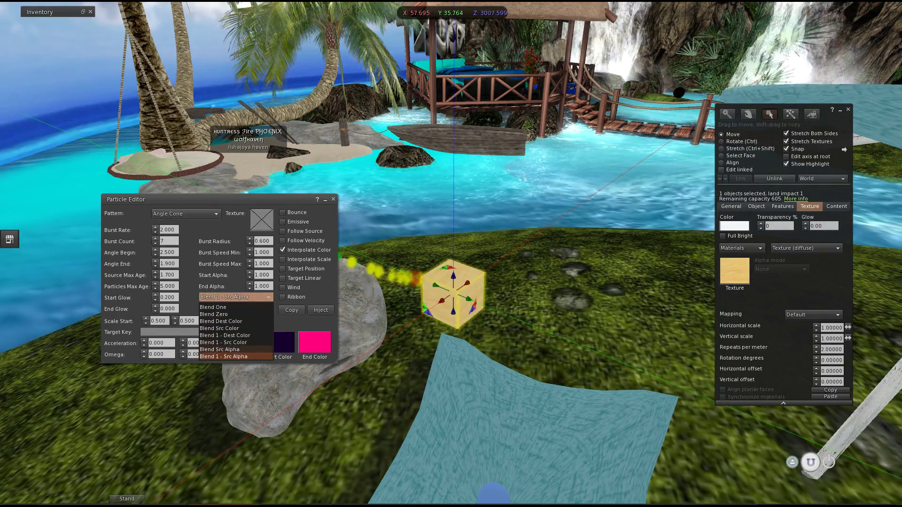
click(220, 350)
Set both particle blend modes to Blend 1 - Src Color, starting with the second one.
click(235, 308)
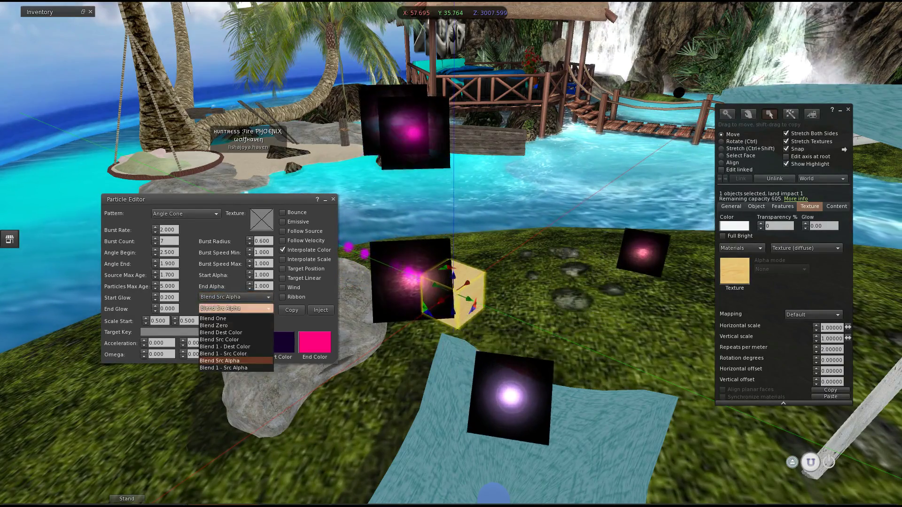
click(223, 368)
click(235, 297)
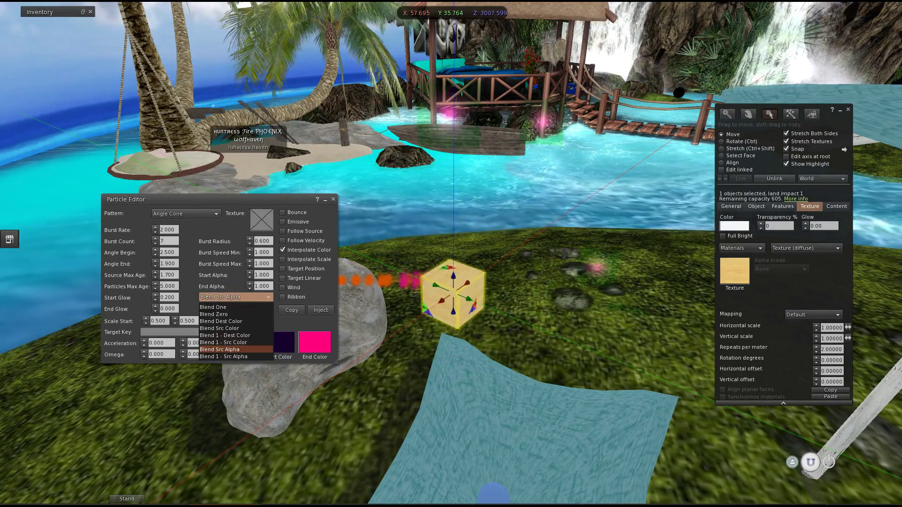
click(223, 342)
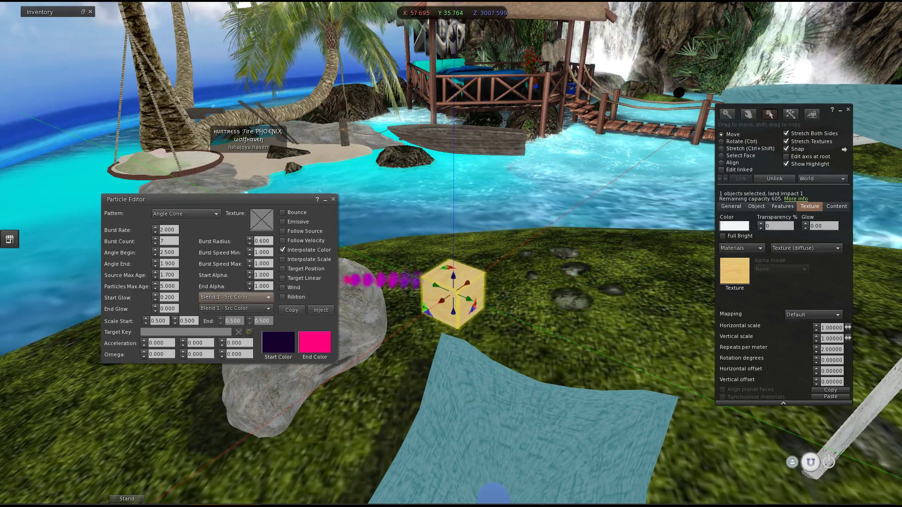
Try Blend Src Color, Blend Zero and Blend One in turn as the particles' first blend mode.
click(235, 297)
click(220, 328)
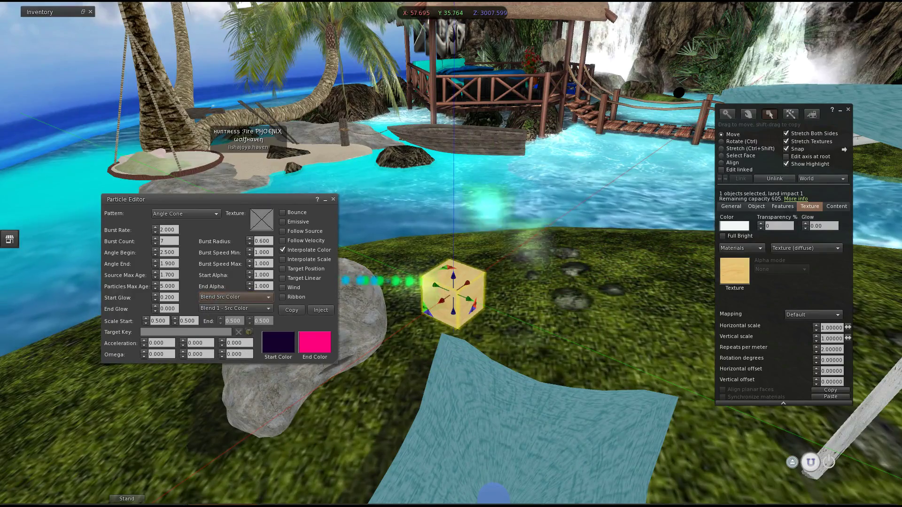
click(235, 297)
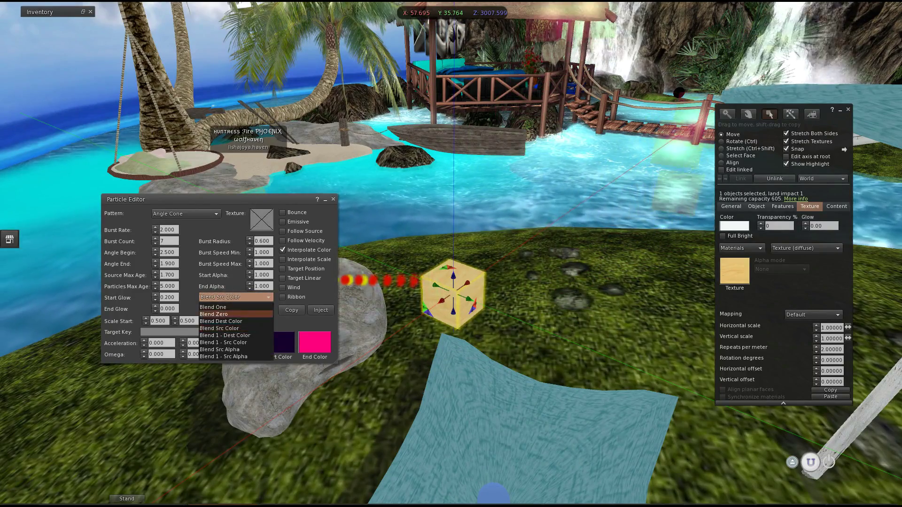
click(214, 314)
click(235, 297)
click(213, 307)
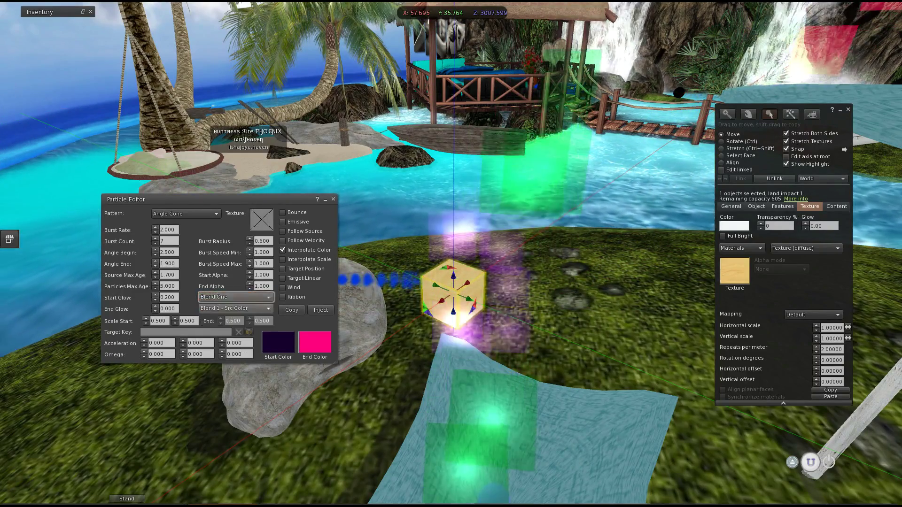
Switch the first blend mode to Blend Dest Color and then to Blend Src Color to compare them.
click(235, 297)
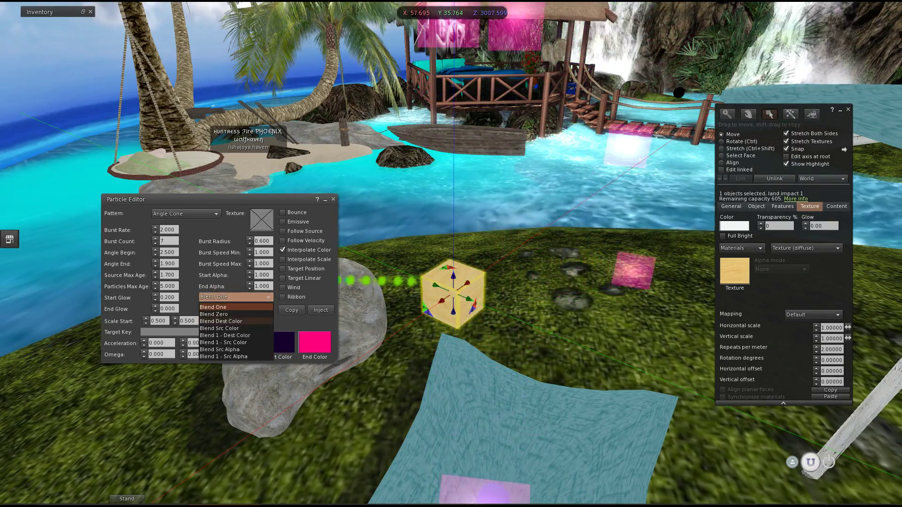
click(221, 322)
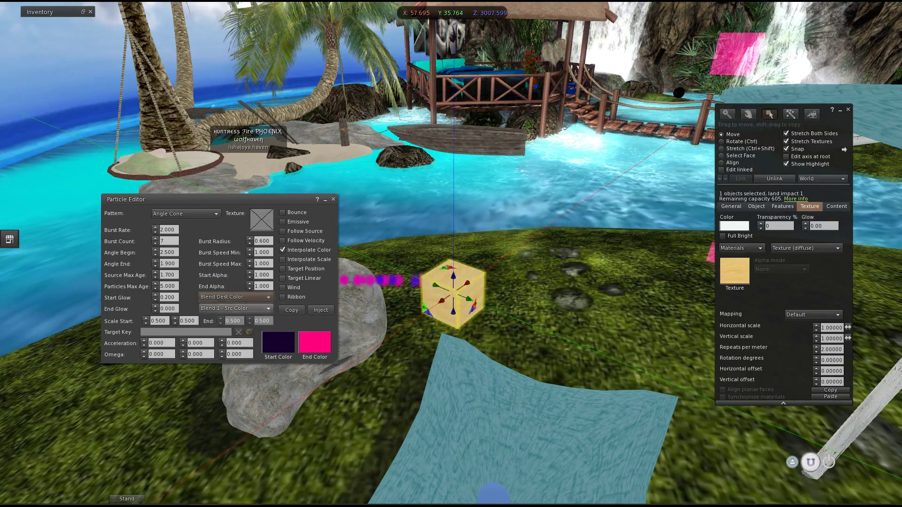
click(235, 297)
click(219, 328)
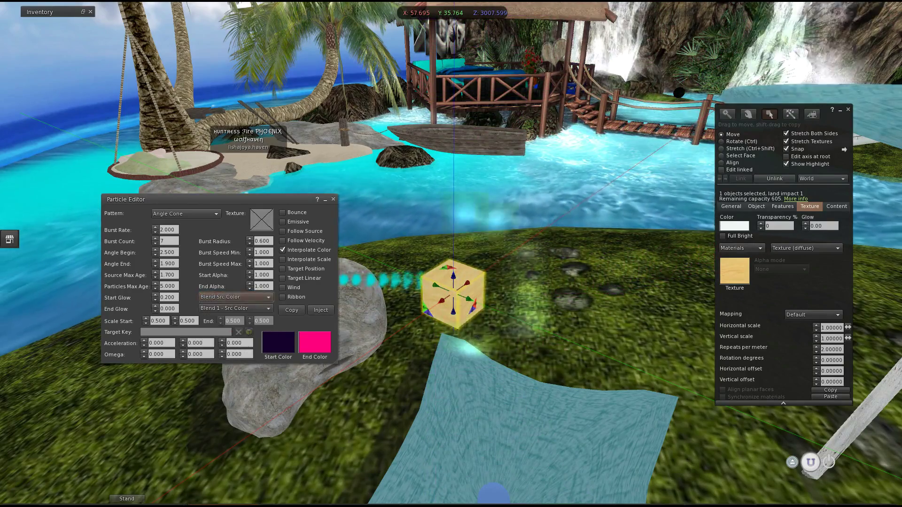
Set the second and then the first particle blend mode to Blend Src Alpha.
click(235, 308)
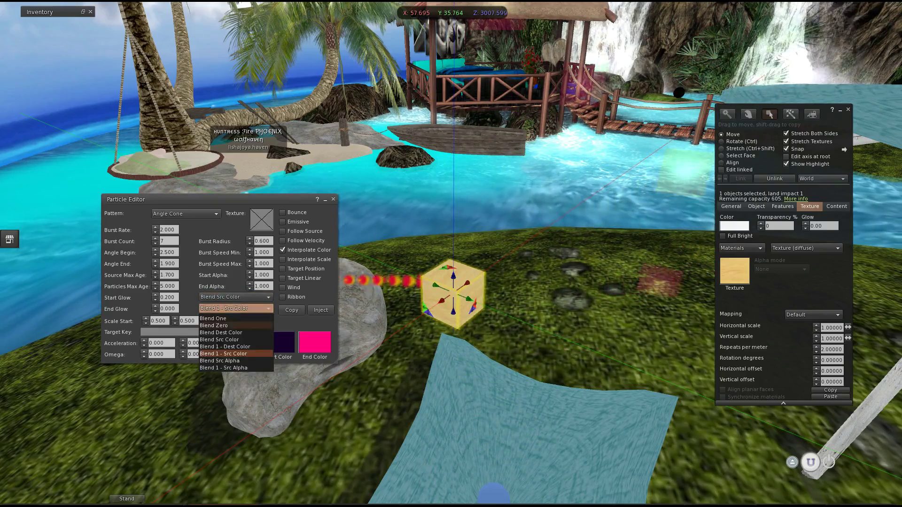
click(225, 359)
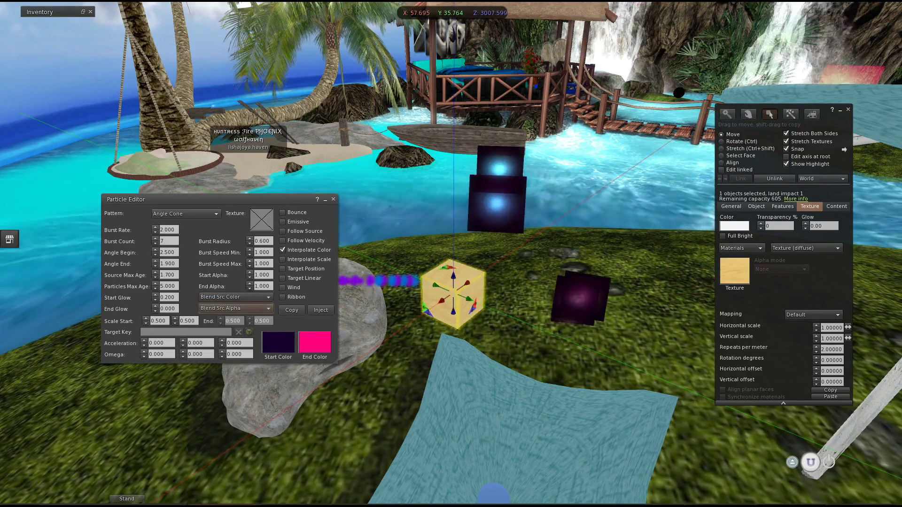
click(235, 297)
click(220, 350)
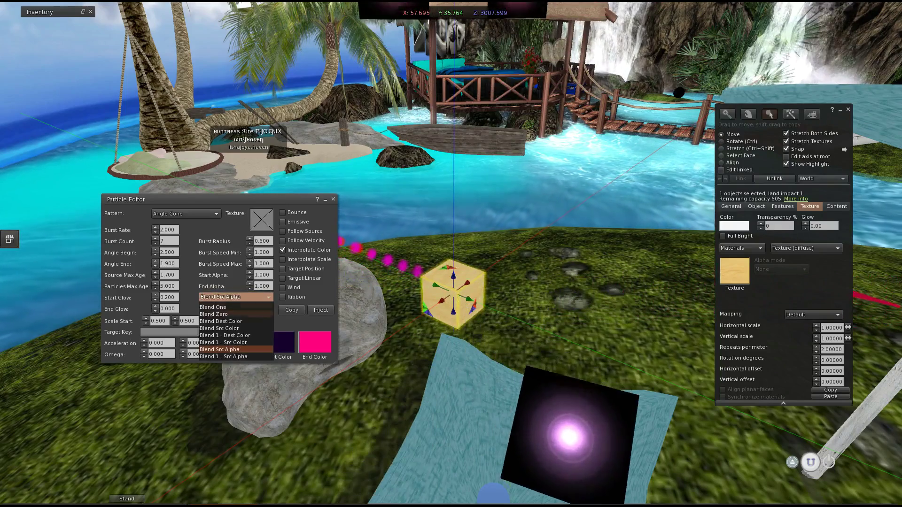
Set both particle blend modes to Blend Zero and inspect the particles around the box.
click(214, 315)
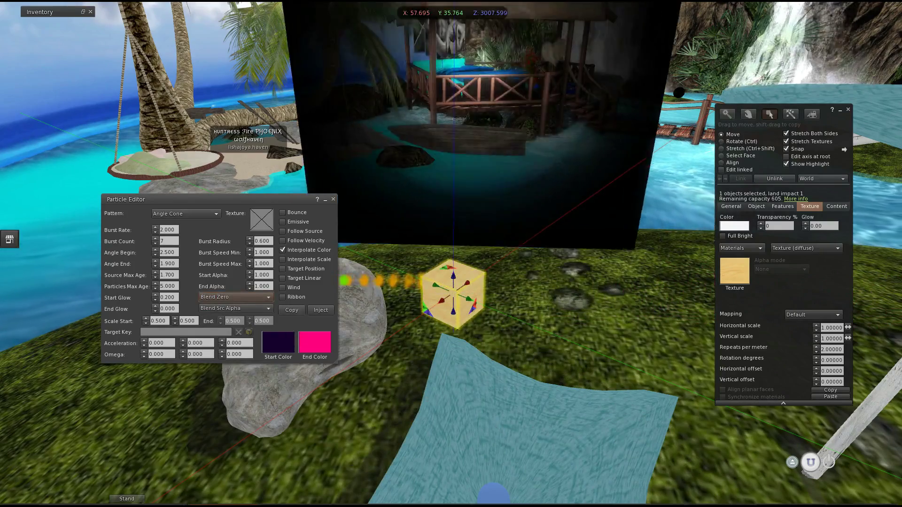
scroll(452, 300, up, 5)
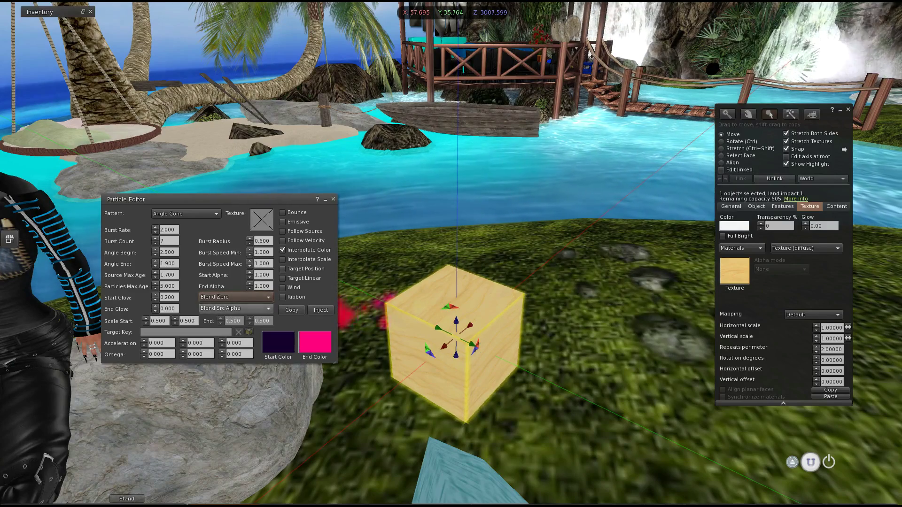
click(235, 309)
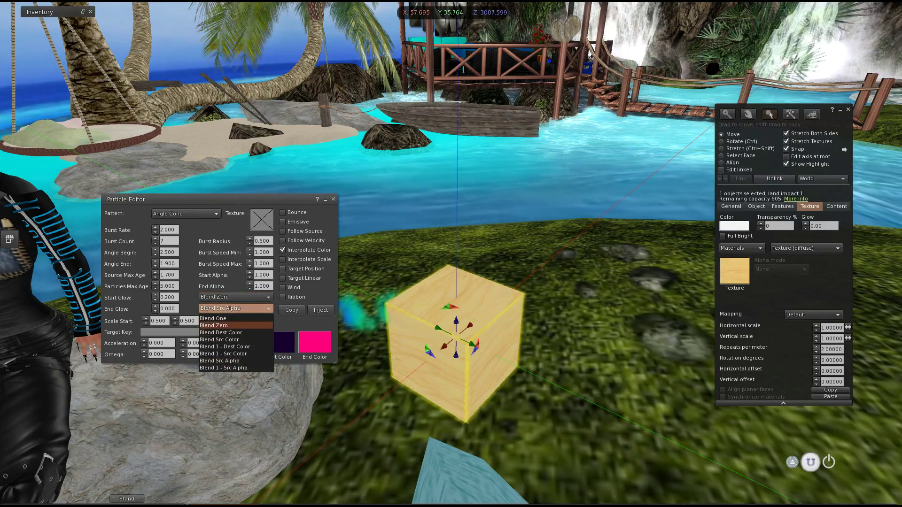
click(214, 326)
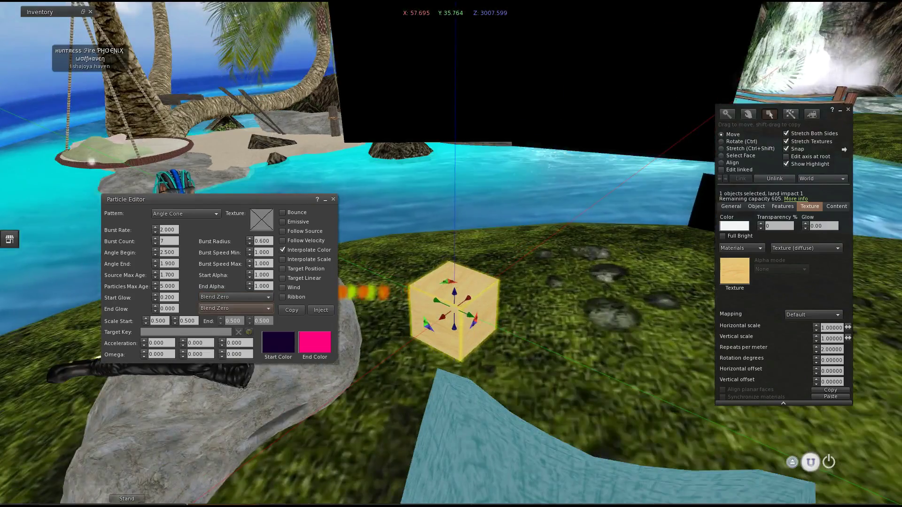
scroll(453, 301, down, 2)
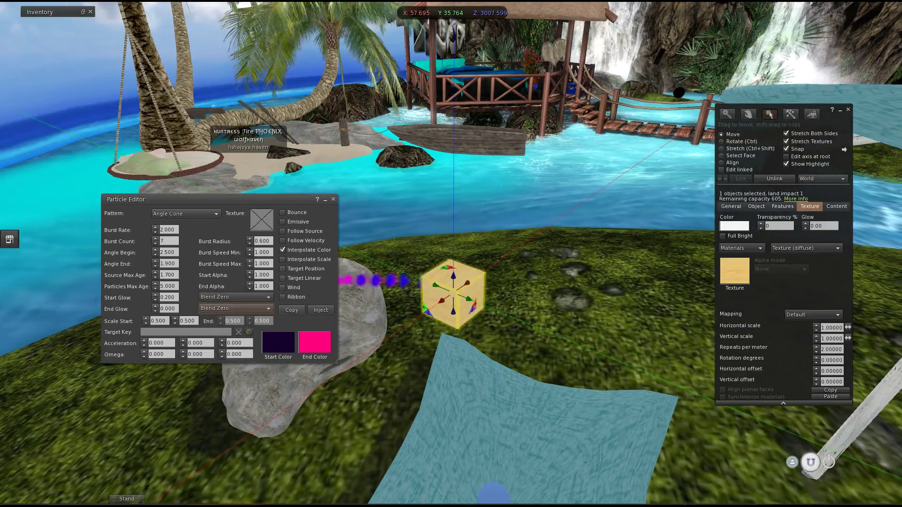
Try Blend Src Color as the second blend mode, then set both blend modes to Blend Dest Color.
click(236, 309)
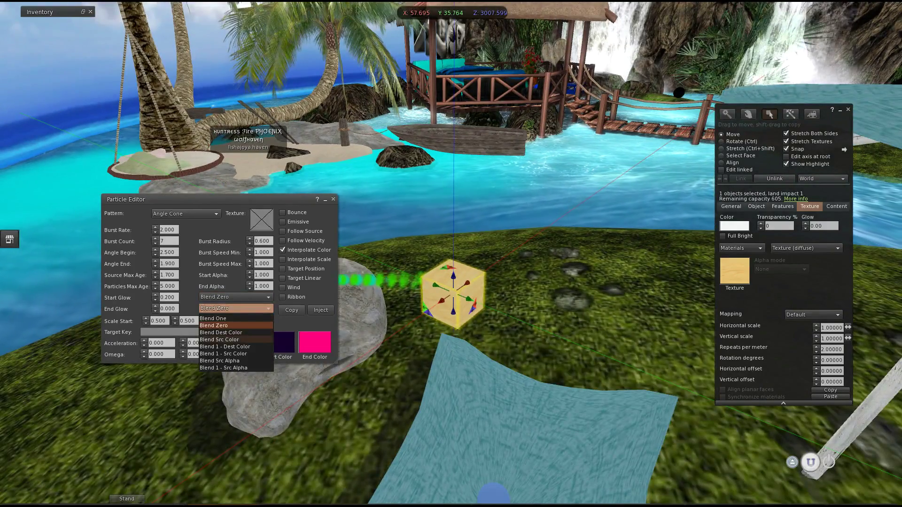
click(219, 339)
click(236, 297)
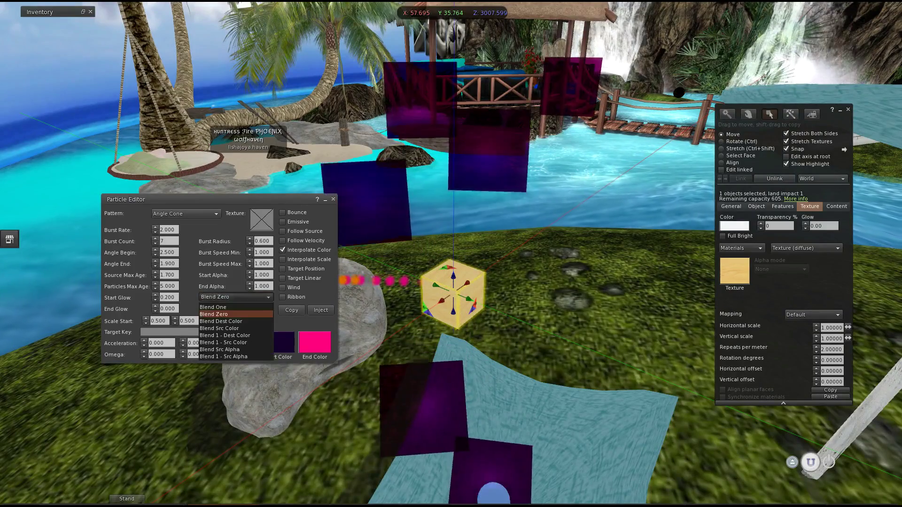
click(221, 322)
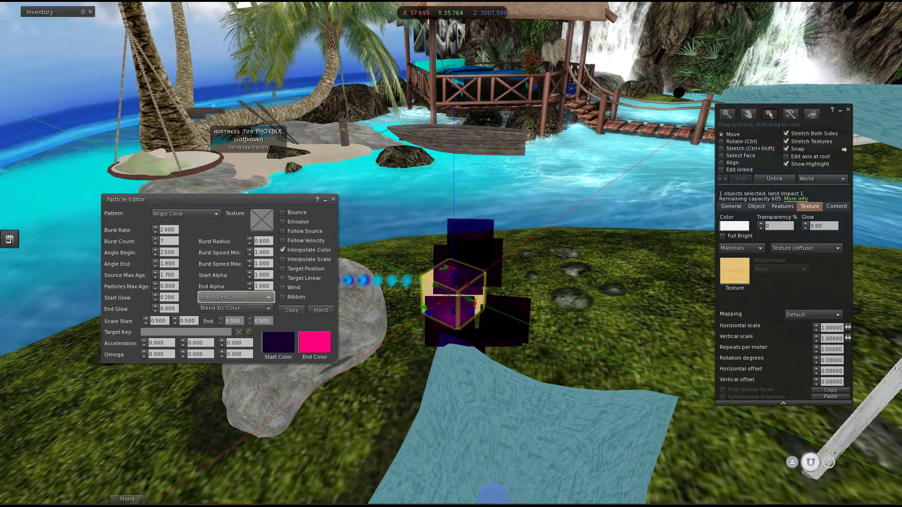
click(235, 309)
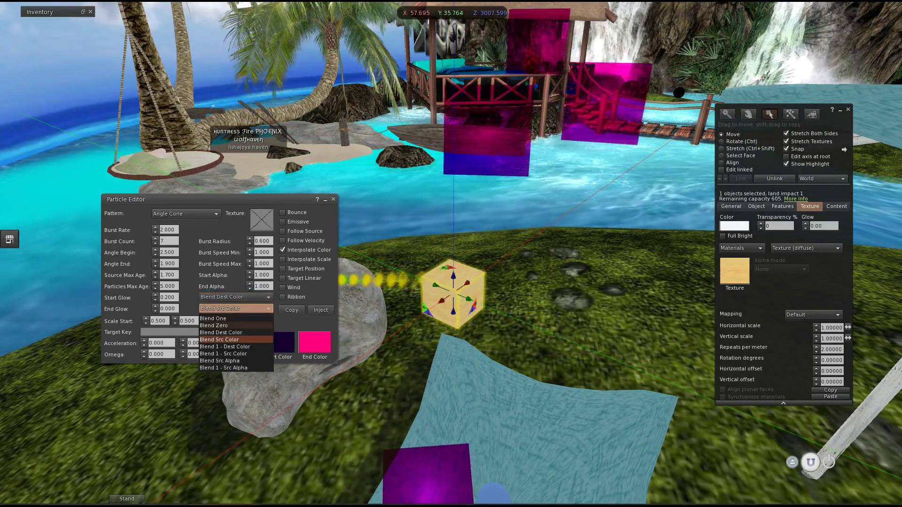
click(220, 333)
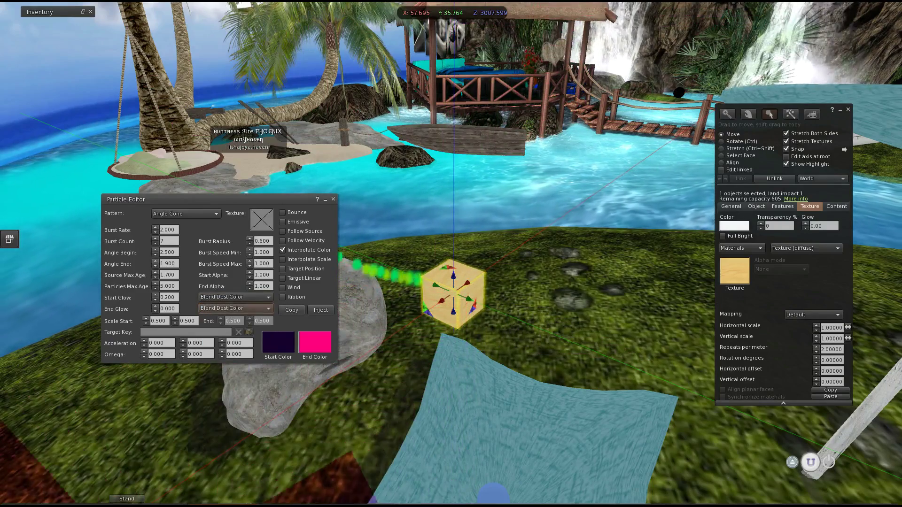
Reduce the particles' Angle Begin to 0.200 and the Burst Count to 4.
click(155, 255)
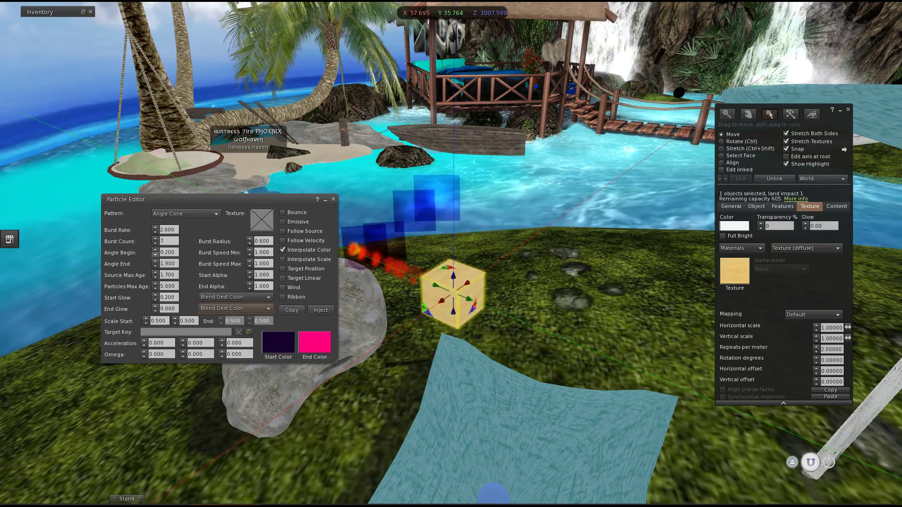
click(155, 244)
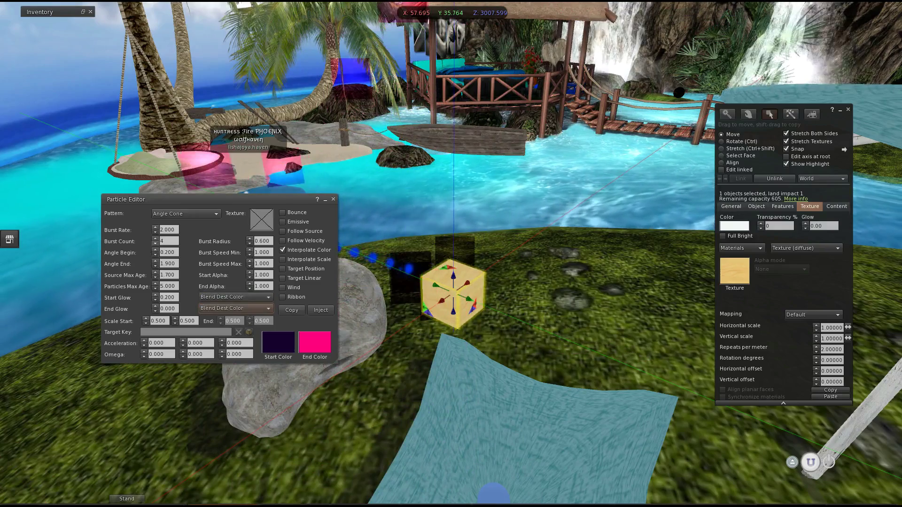
Reduce the particles' Burst Rate to 1.000 and inject the particle settings into the box.
click(155, 233)
click(155, 233)
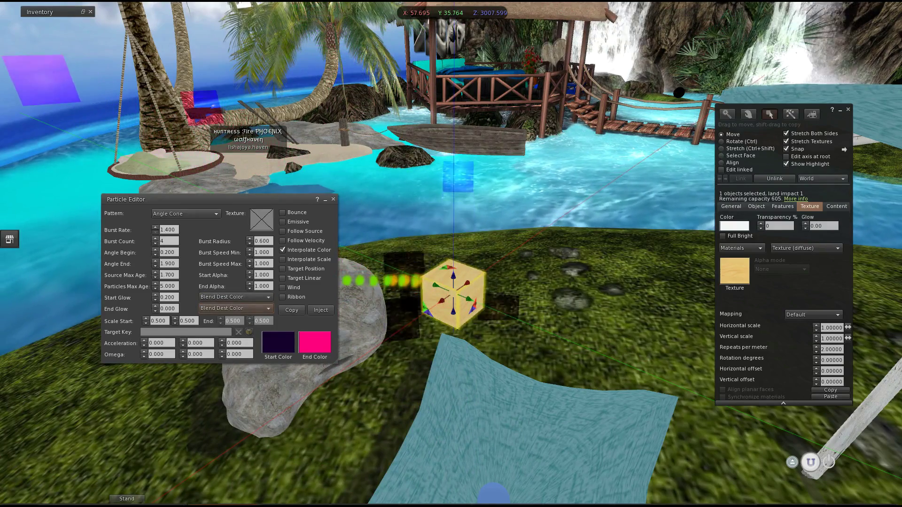
click(155, 232)
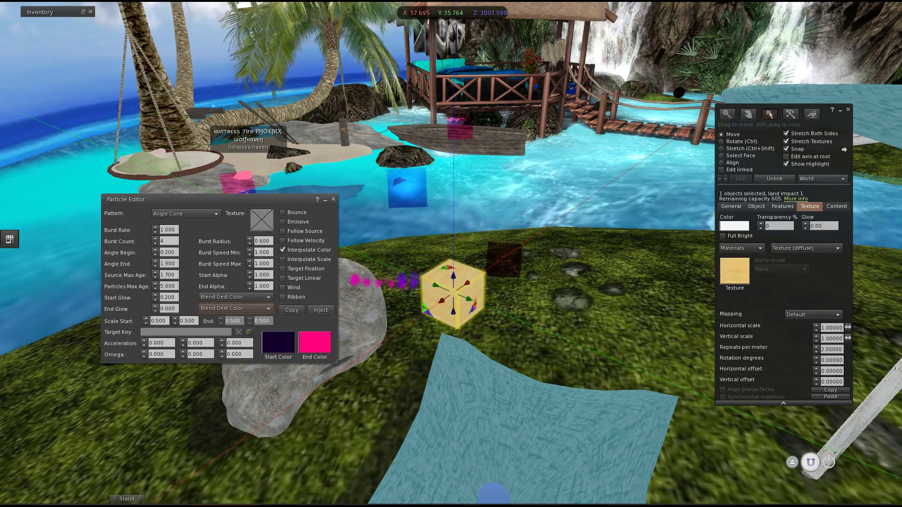
ctrl+alt+drag(453, 292, 553, 280)
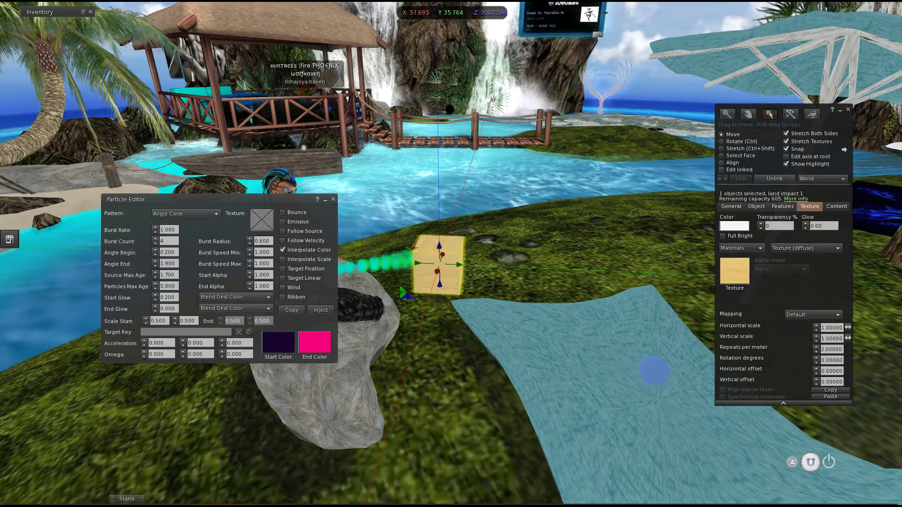
click(321, 310)
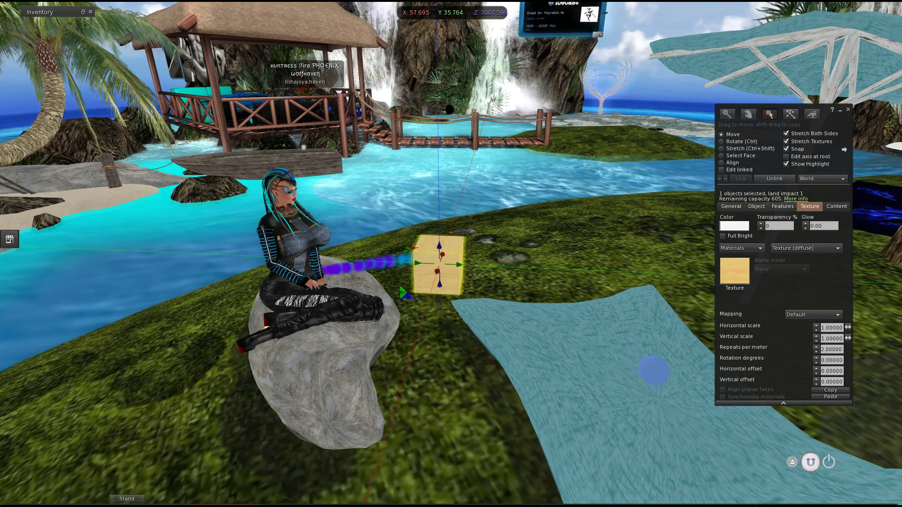
Reopen the particle editor for the selected box and enable Interpolate Color.
click(84, 1)
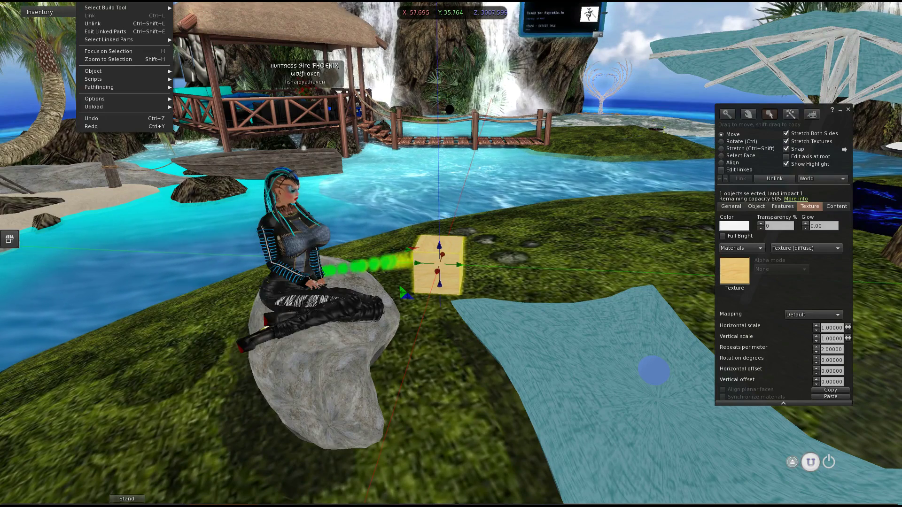
mouse_move(99, 79)
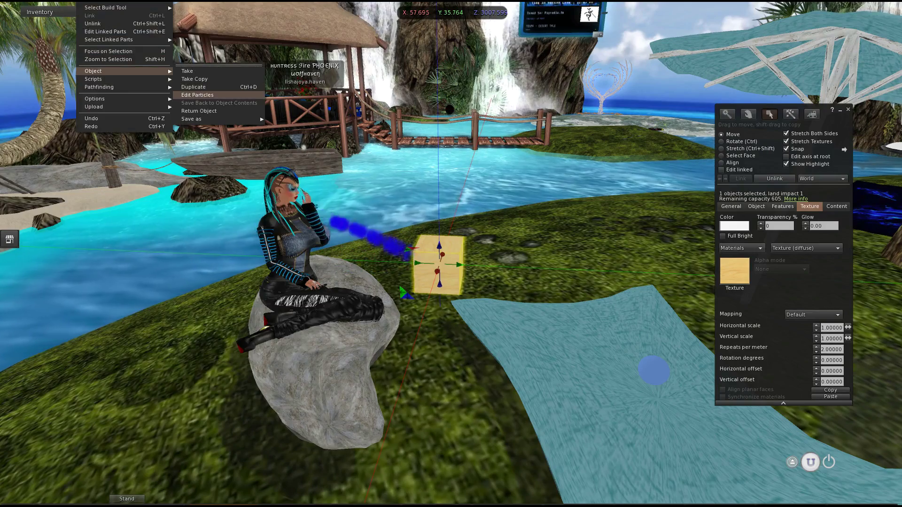
click(197, 95)
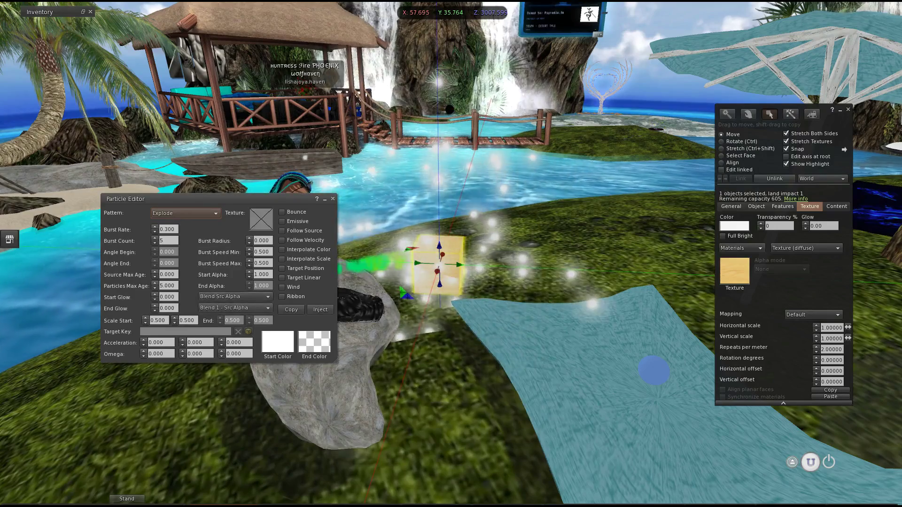
click(282, 250)
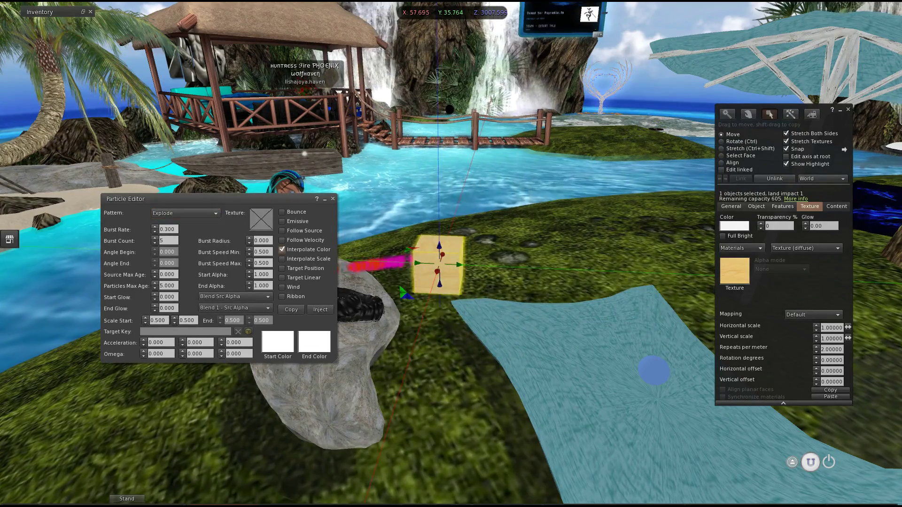
Set the particles' Start Color to dark red (RGB 128, 0, 0).
click(278, 342)
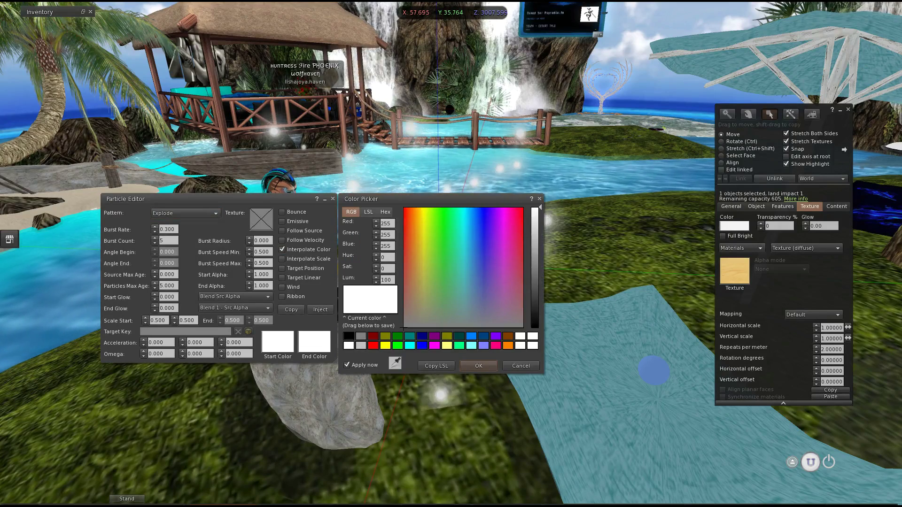
click(373, 336)
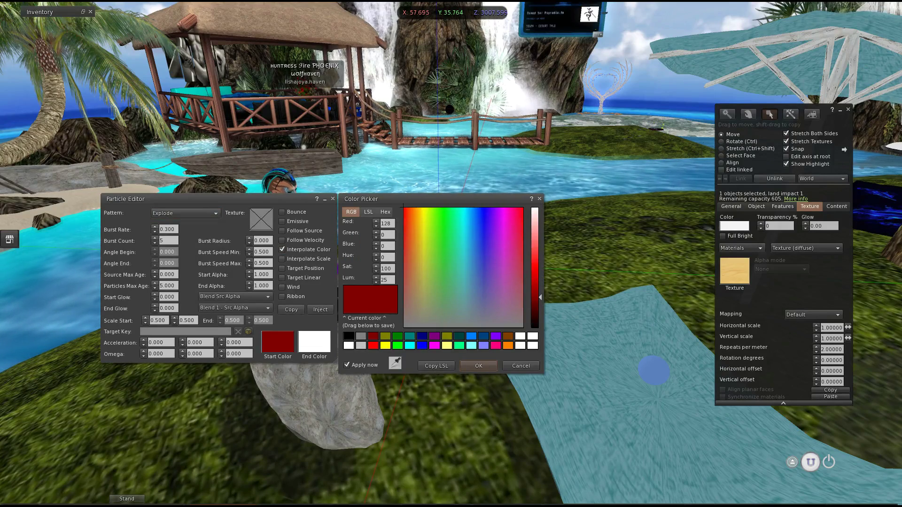
click(478, 366)
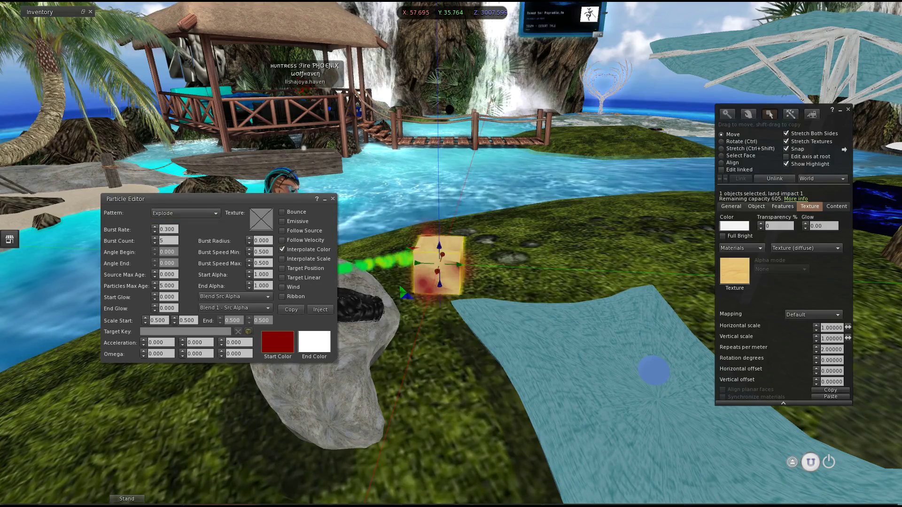
Set the particles' End Color to orange and their Start Color to bright blue.
click(314, 342)
click(508, 346)
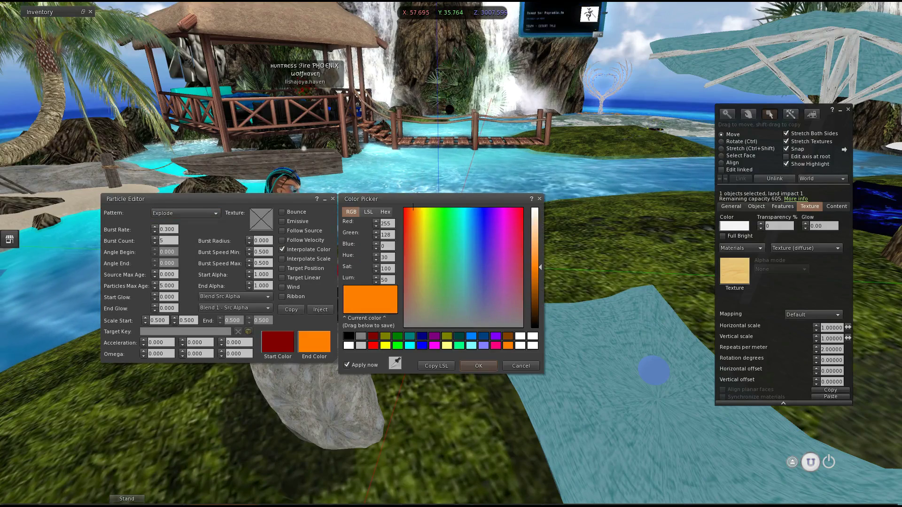
click(478, 366)
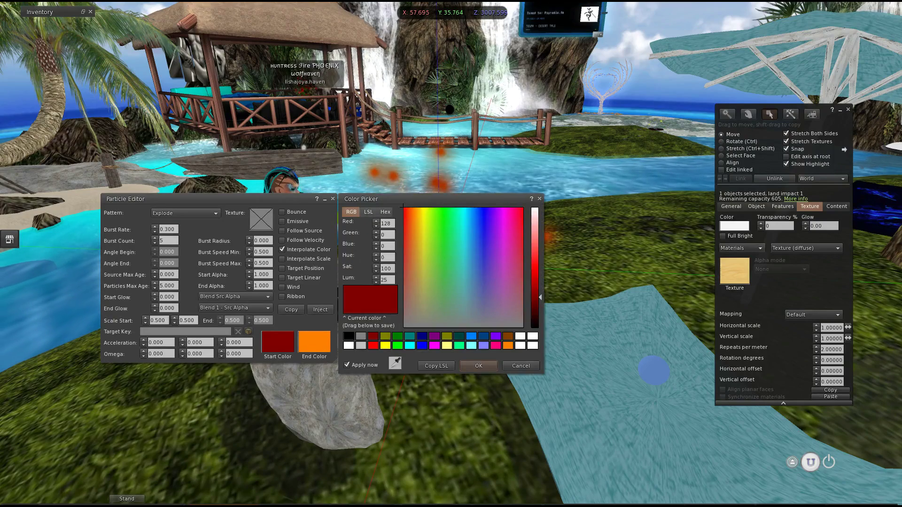
click(422, 345)
click(479, 366)
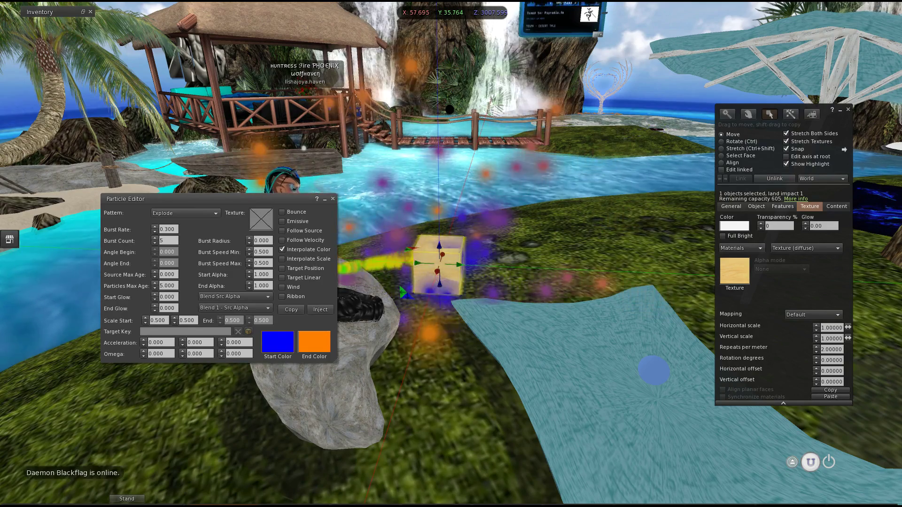
Set the Particles Max Age to 3.000 and try the Ribbon option.
click(154, 288)
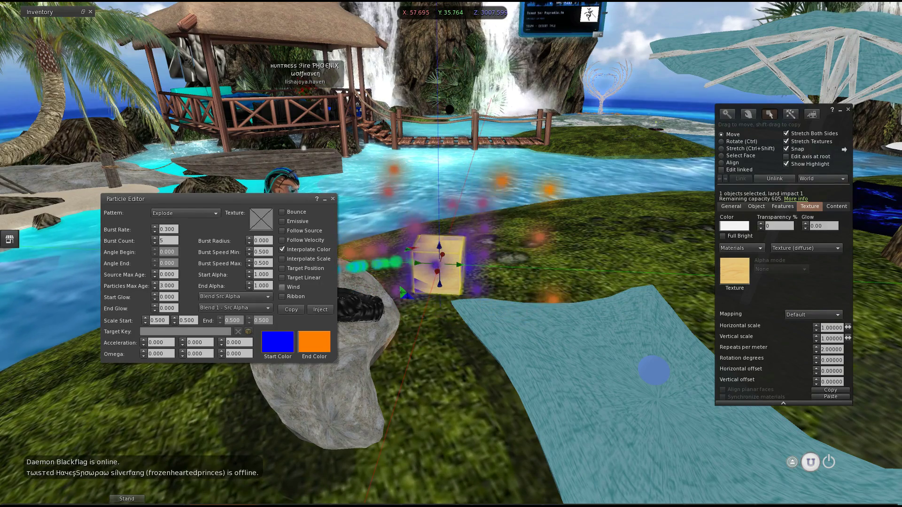
click(282, 296)
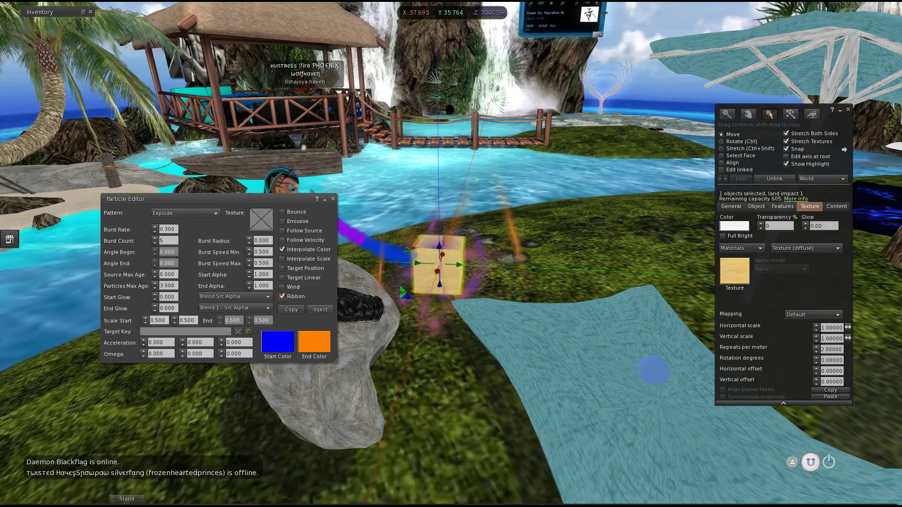
scroll(439, 264, up, 1)
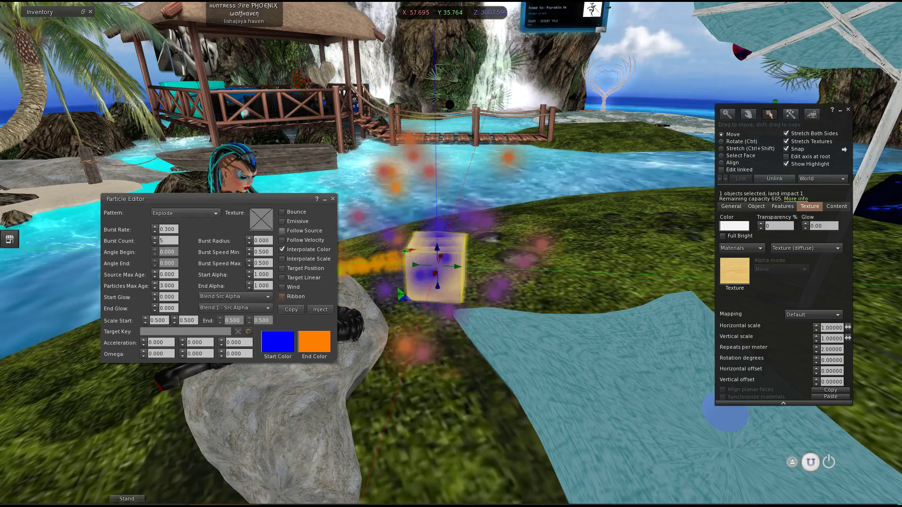
Enable the Emissive and Bounce options for the particles.
click(282, 221)
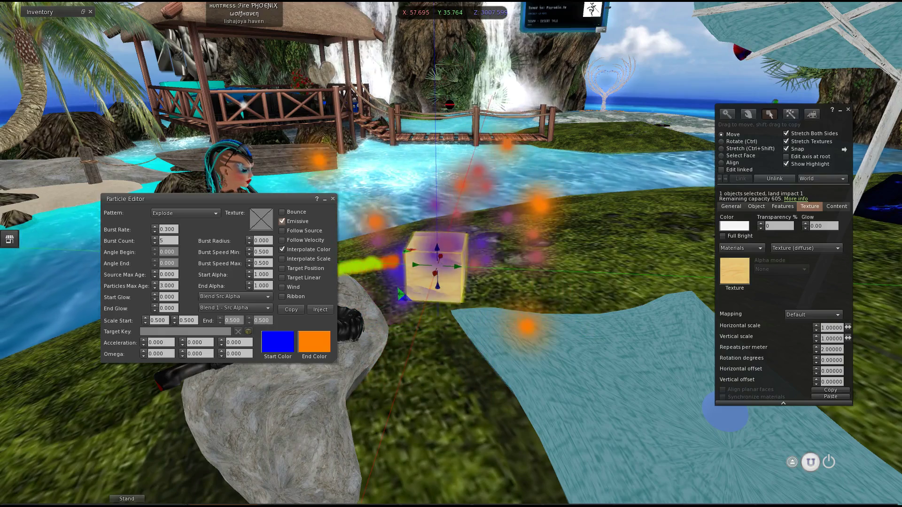
click(282, 212)
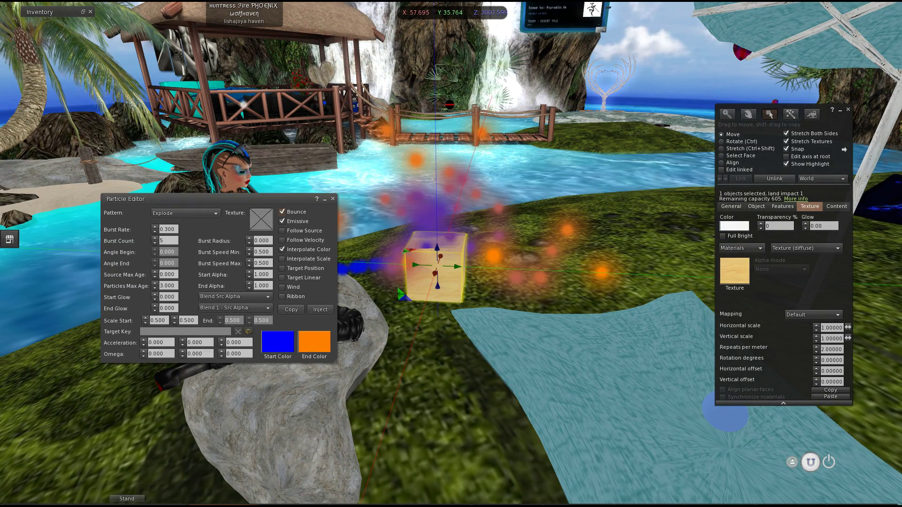
Search the inventory textures for "bubble" and apply BUBBLEGUM from the X3D TEXTURES-HAIR-FUNKYS folder as the particle texture.
click(261, 219)
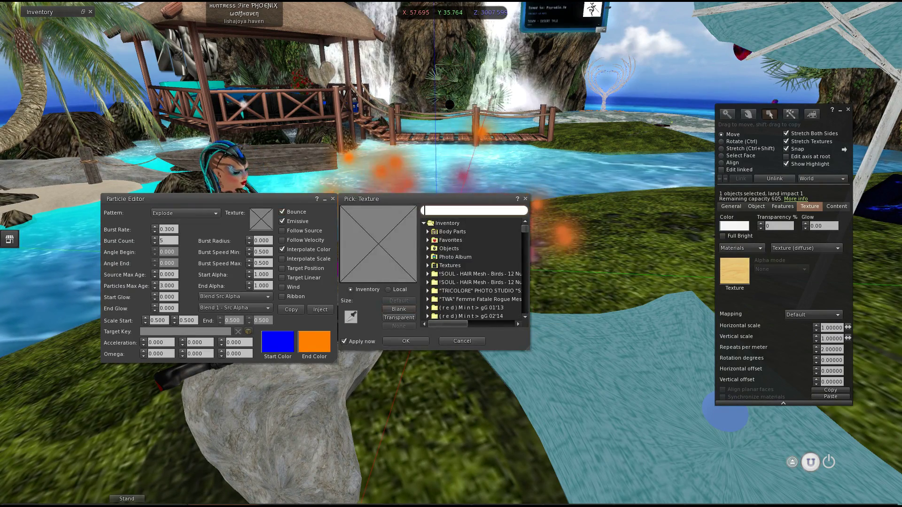
text(bubble)
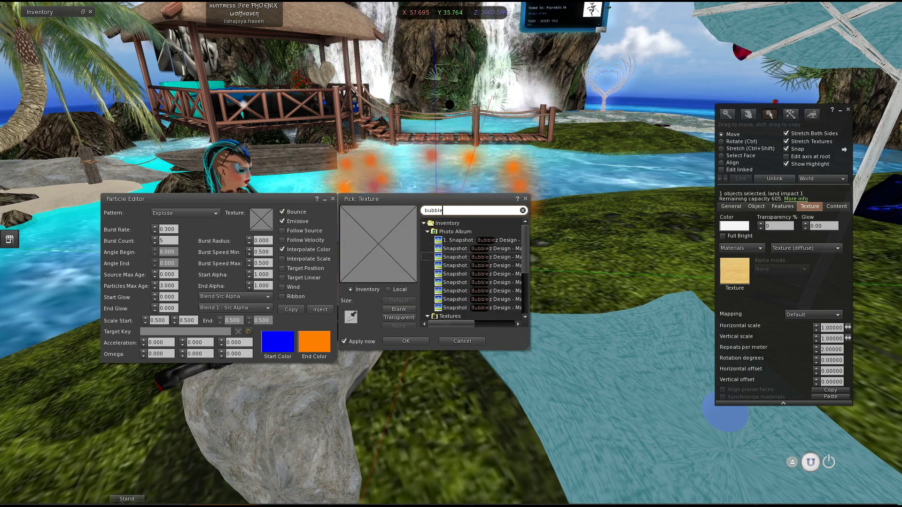
scroll(470, 254, down, 2)
scroll(470, 287, down, 2)
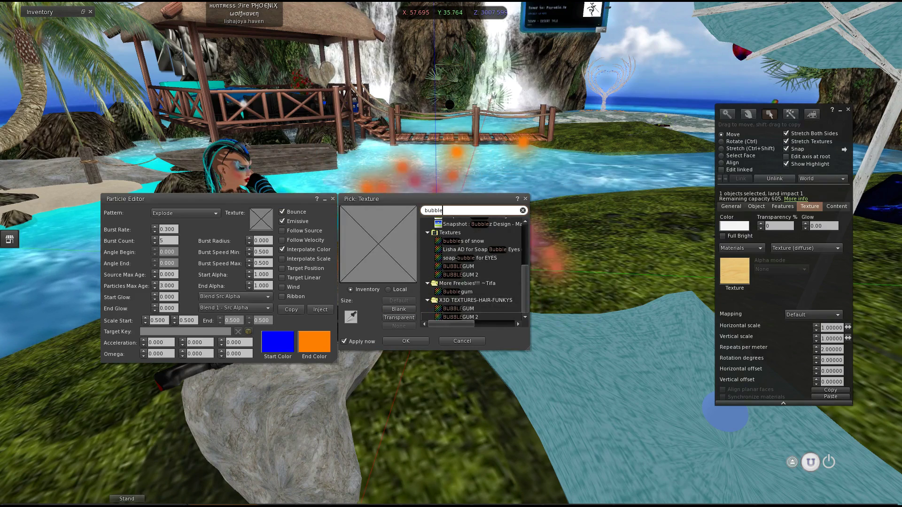
click(461, 309)
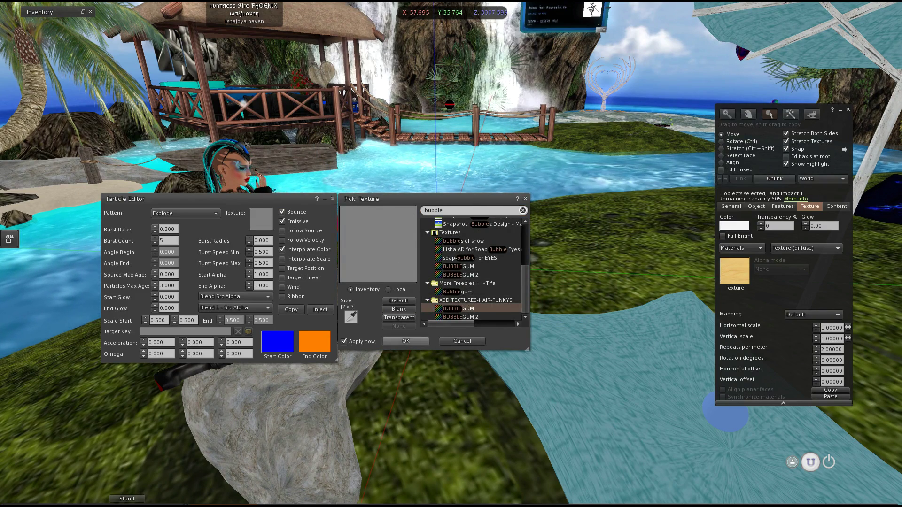
click(406, 341)
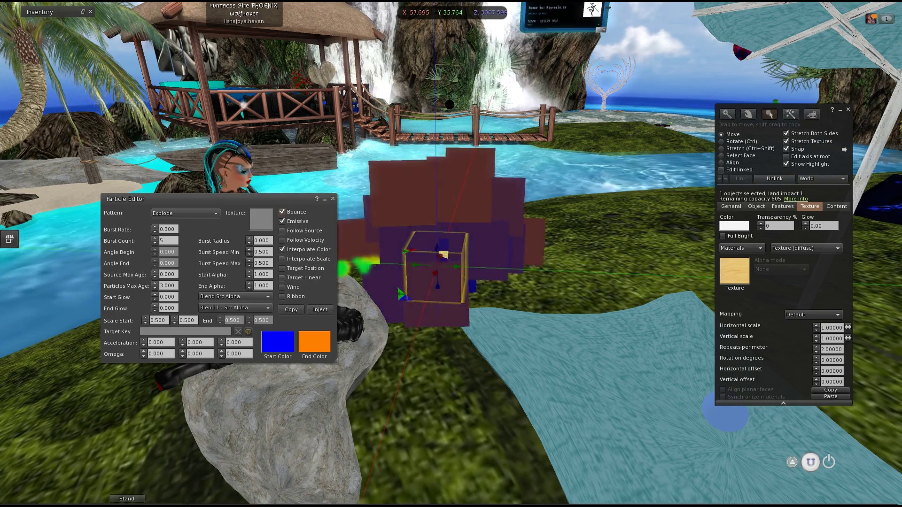
scroll(437, 267, down, 1)
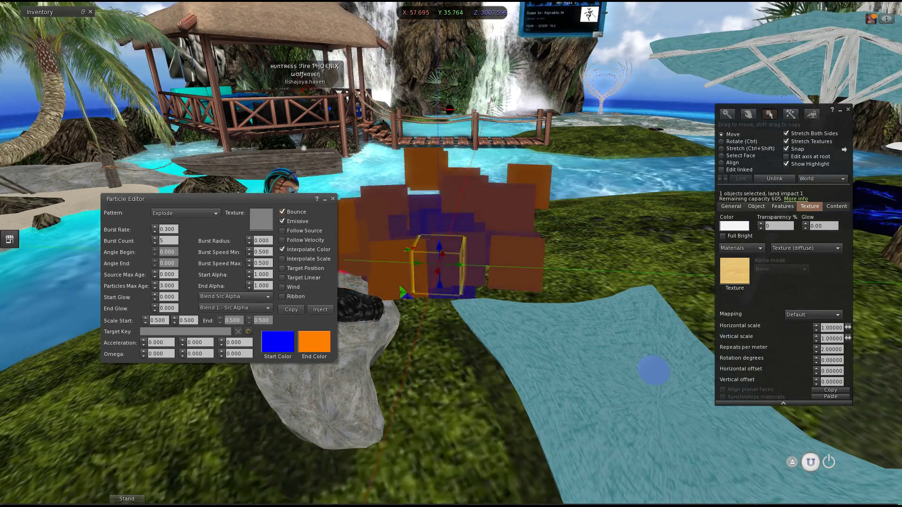
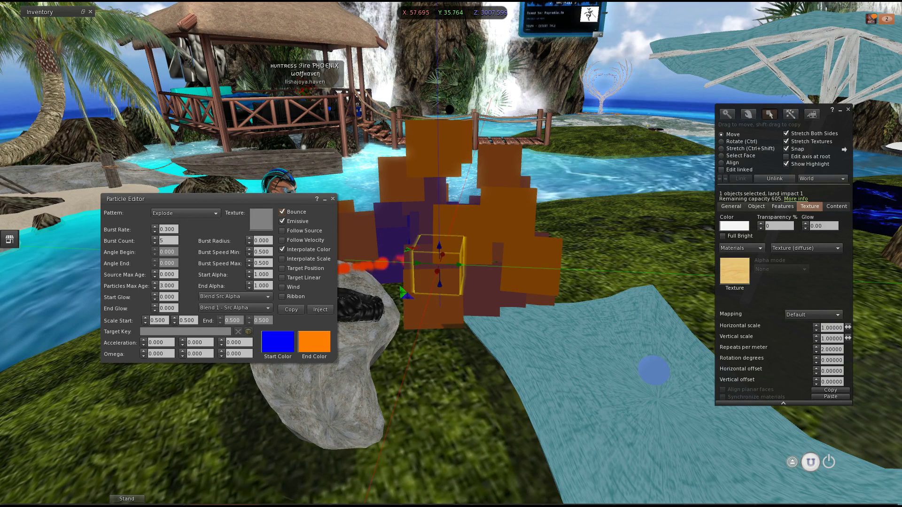
Search the particle textures for "poofer" and preview TRU POOFER ALIEN and TRU POOFER ASIAN DRAGON on the particles.
click(262, 220)
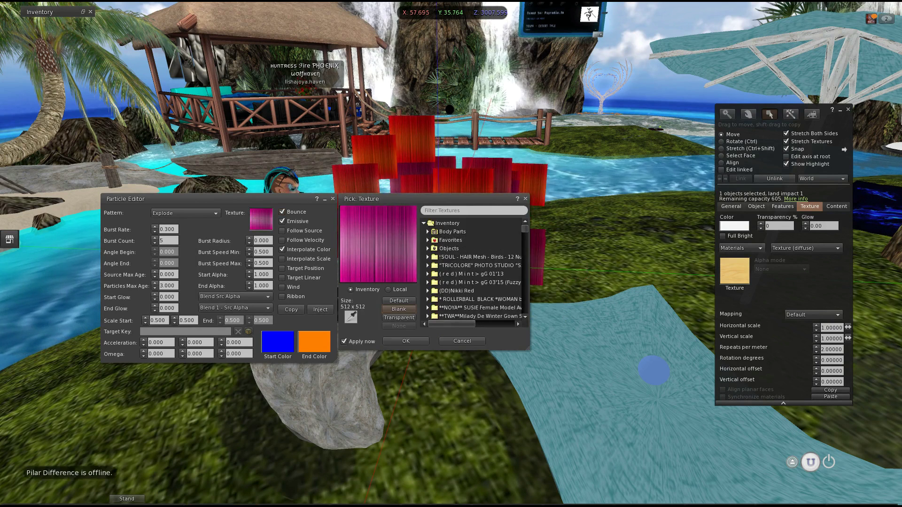
scroll(470, 301, down, 10)
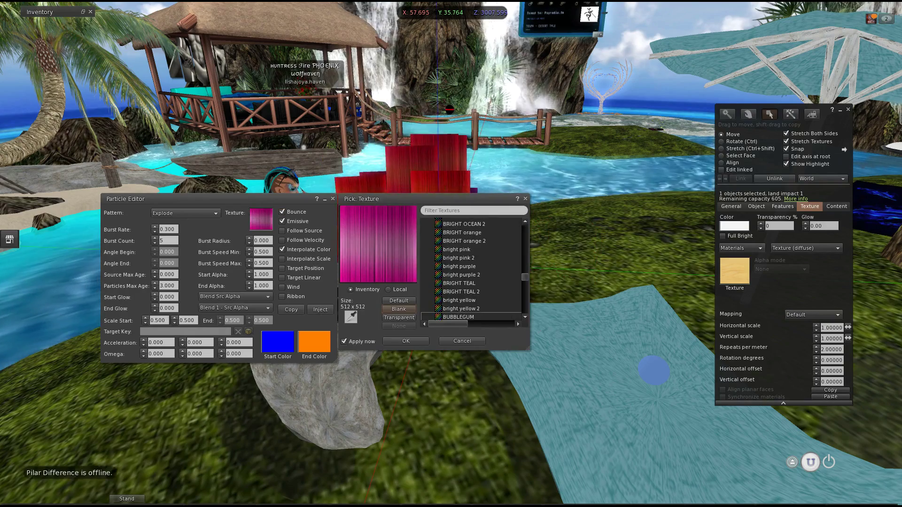
drag(469, 199, 521, 233)
click(522, 245)
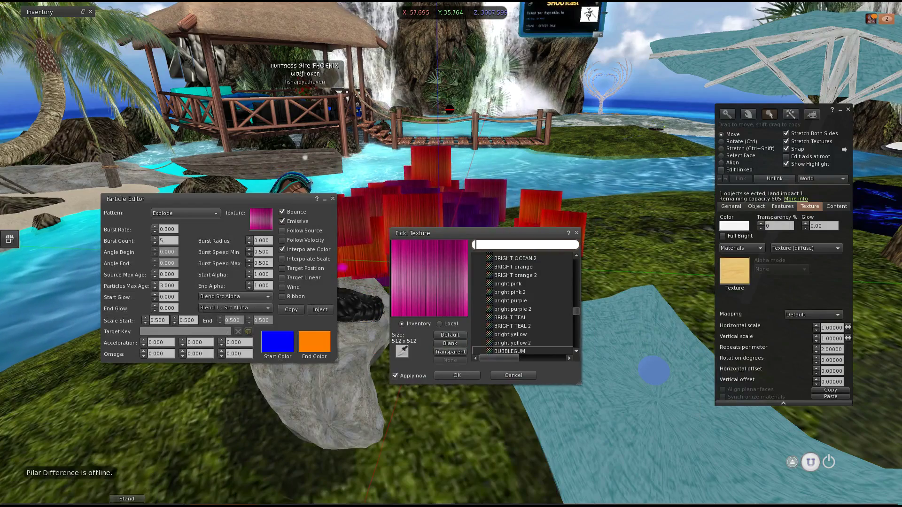
text(poofer)
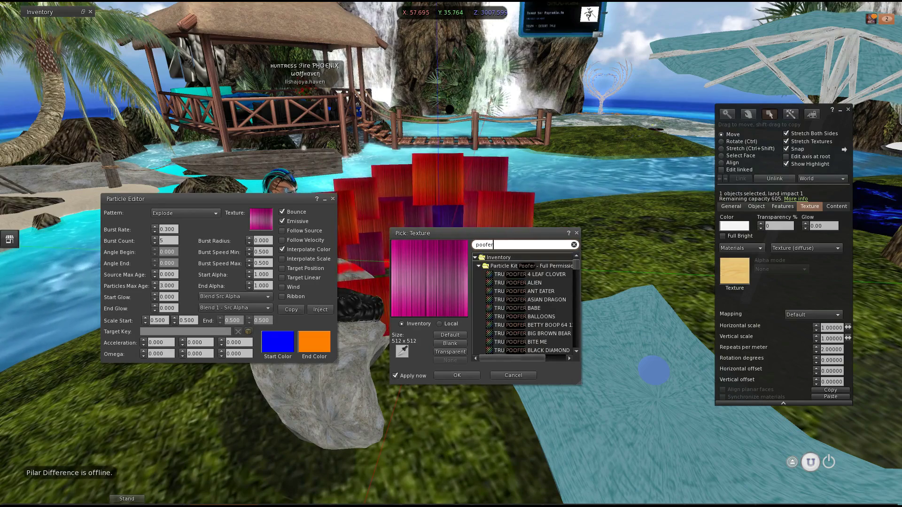
click(530, 283)
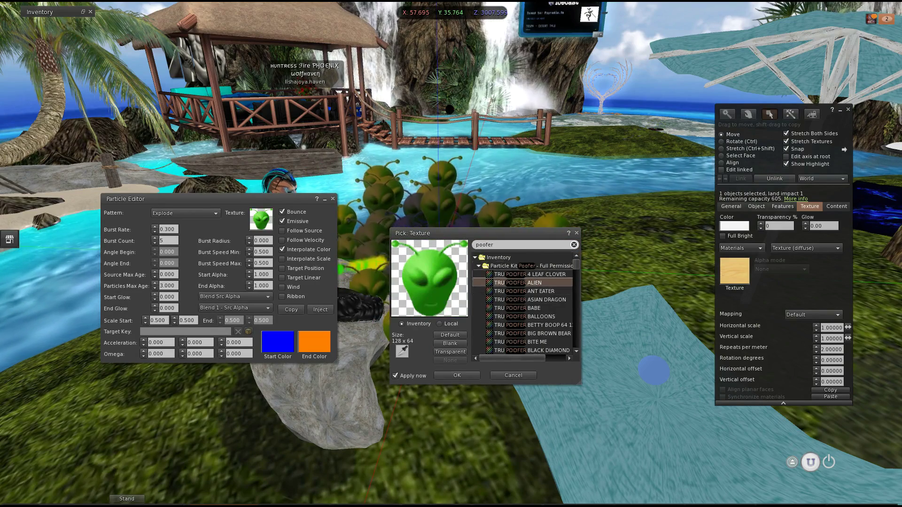
drag(446, 233, 635, 255)
click(729, 321)
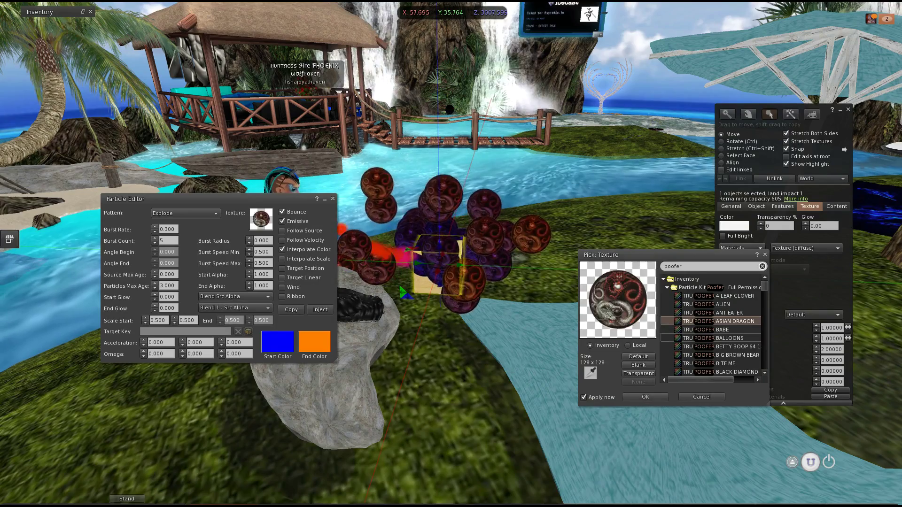
Apply TRU POOFER BALLOONS as the particle texture and try the Ribbon option with it.
click(729, 338)
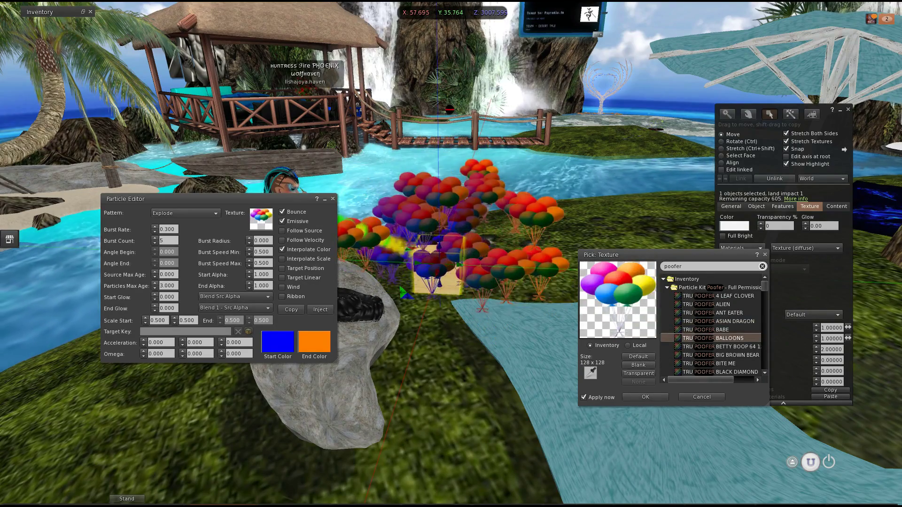
click(646, 398)
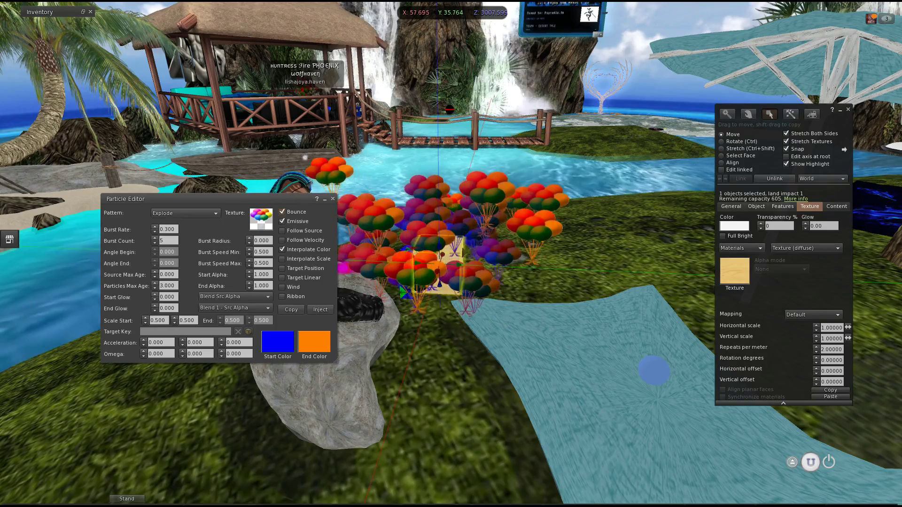
click(281, 297)
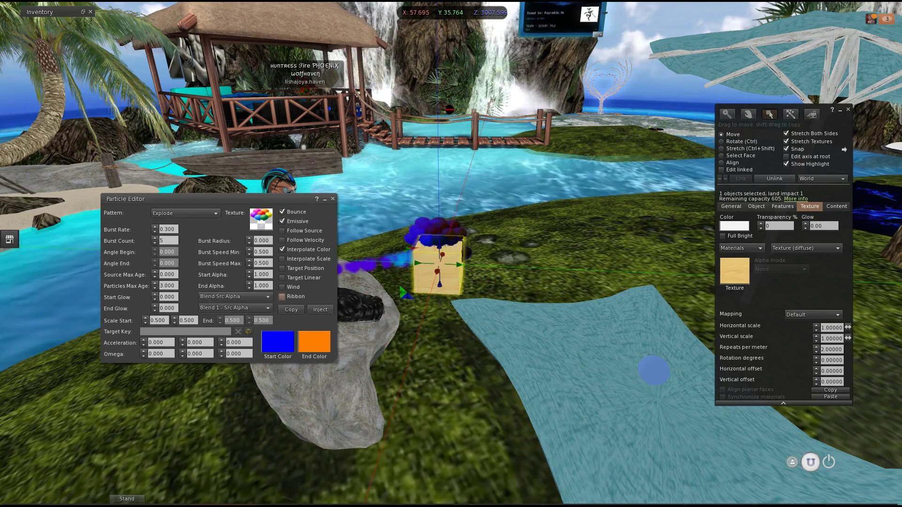
Try the Target Linear option on the balloon particles and switch it off again.
click(282, 277)
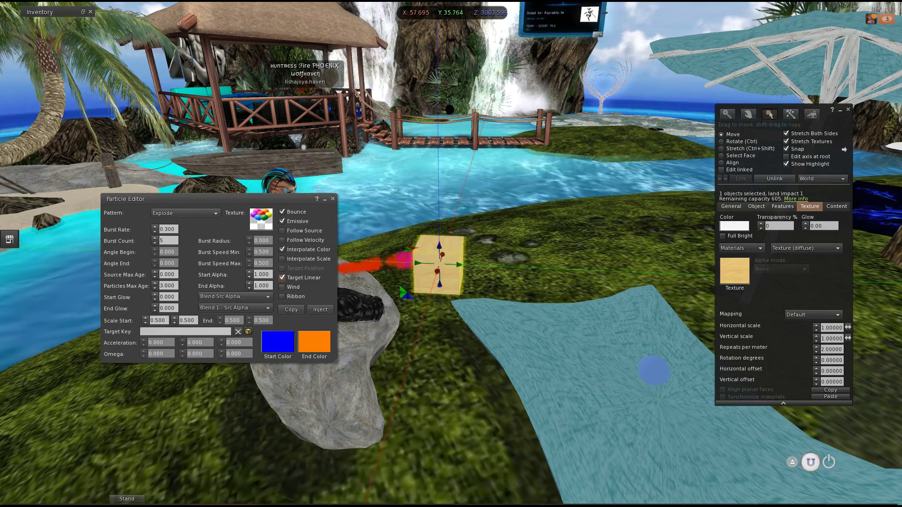
click(282, 278)
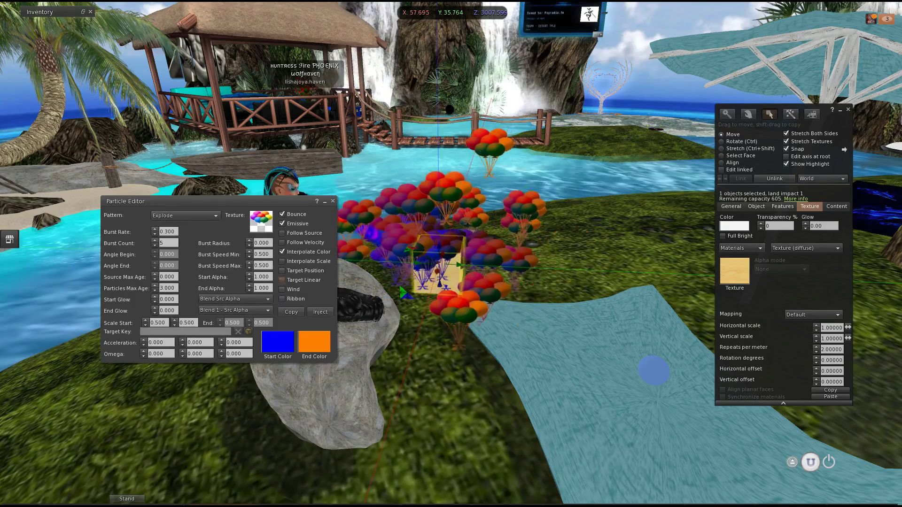
Open New Script from the inventory's Scripts folder, arranging the windows so the script and the particle editor are both accessible.
drag(188, 199, 120, 200)
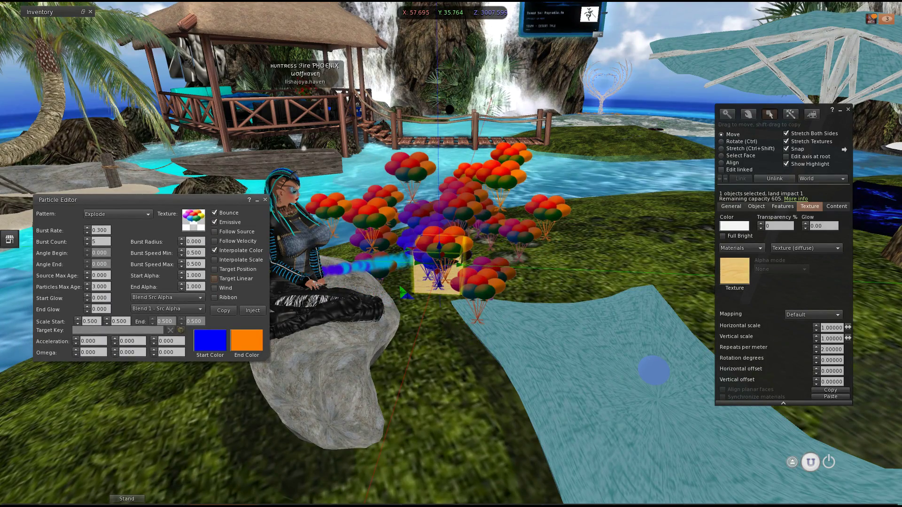
key(ctrl+i)
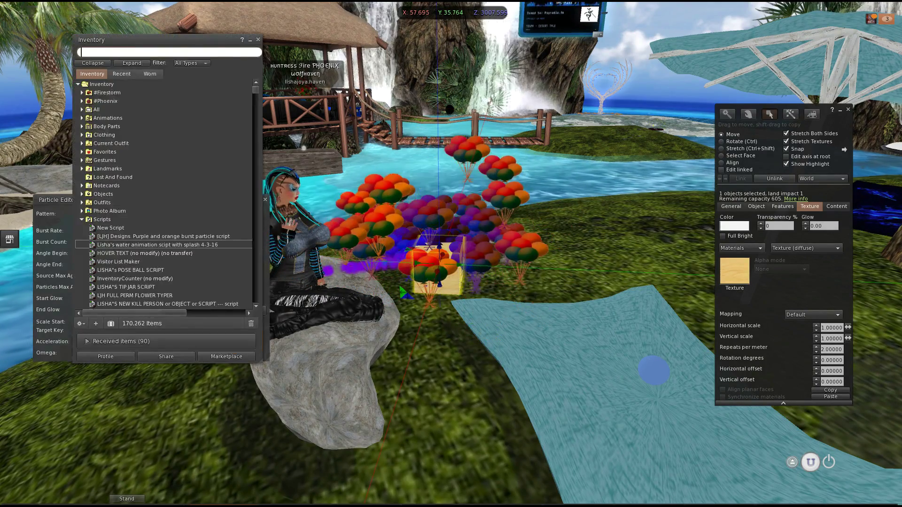
drag(155, 40, 751, 77)
double_click(706, 266)
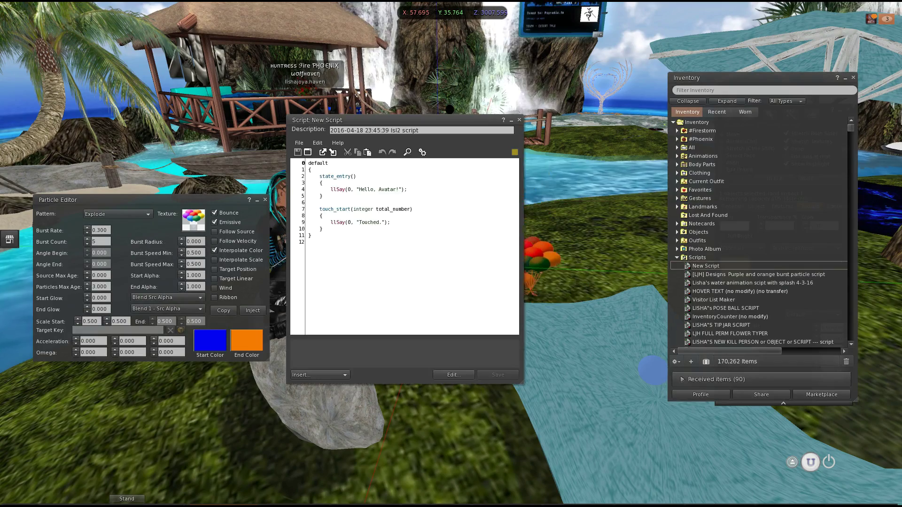
drag(399, 119, 723, 163)
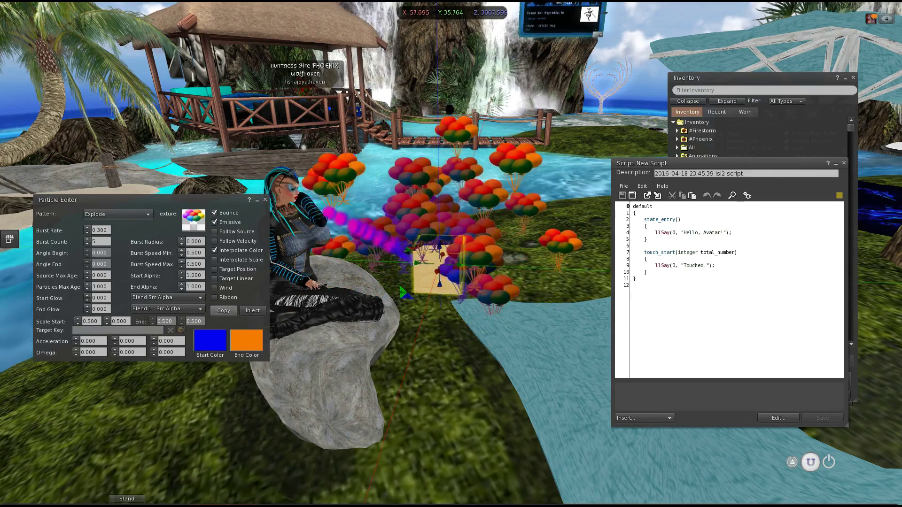
Copy the particle system's LSL code, paste it over all the default code in New Script and save.
click(223, 311)
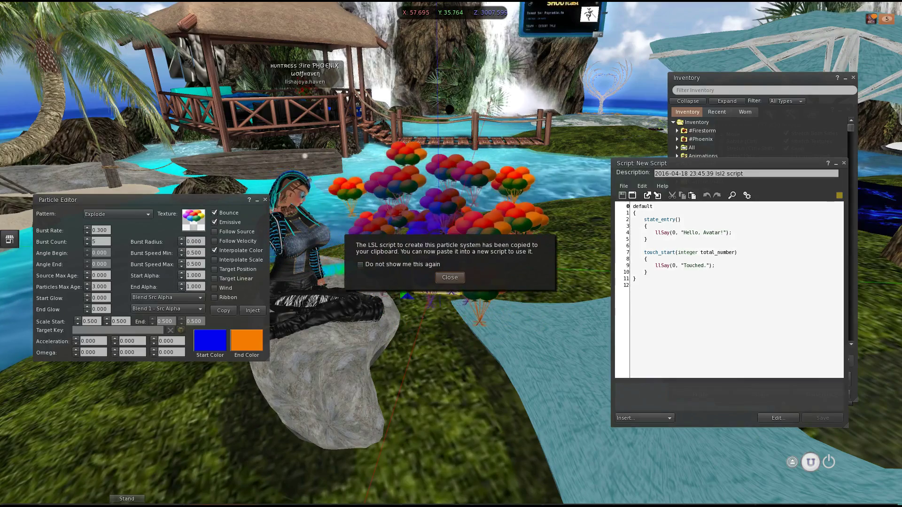
key(Return)
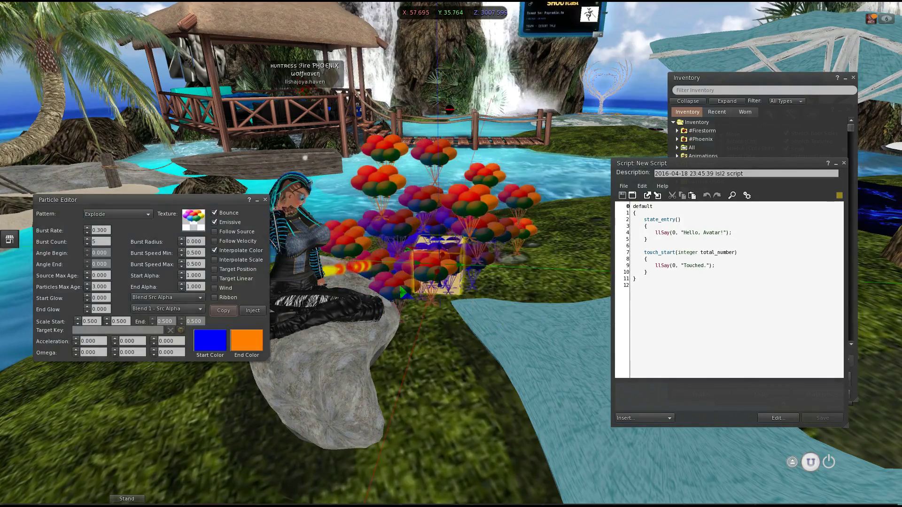
drag(640, 287, 633, 206)
right_click(640, 226)
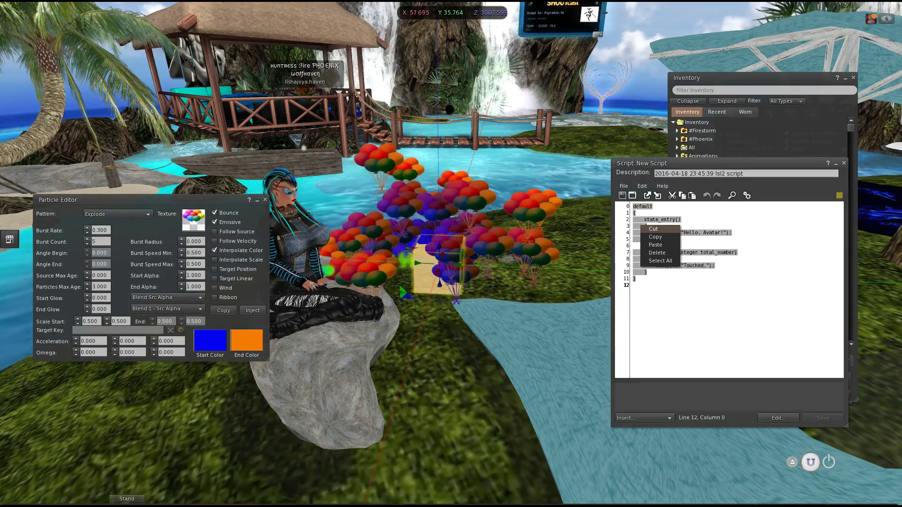
click(655, 245)
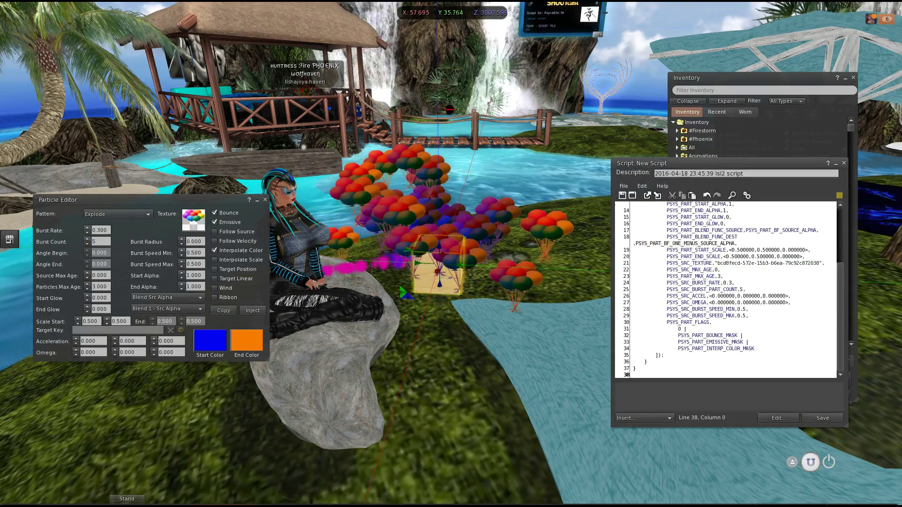
click(823, 418)
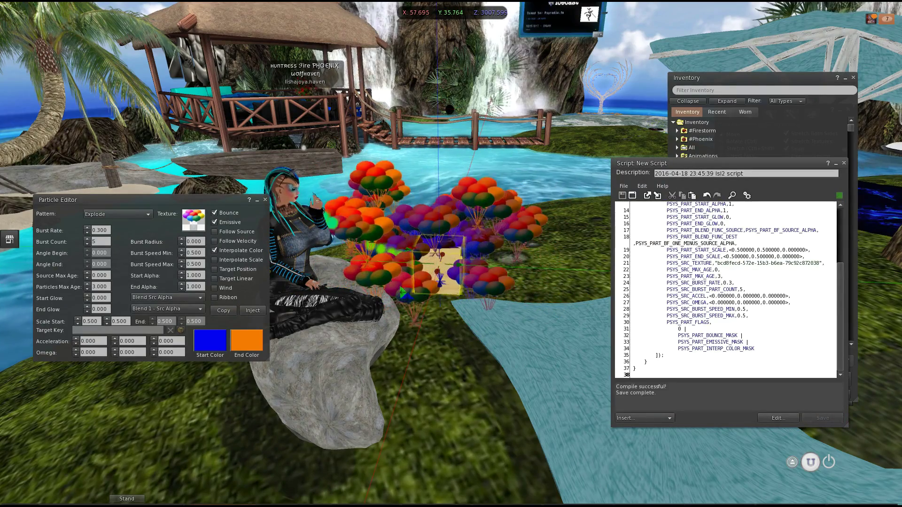
Add a comment line above the code reading "//This script was crete by", followed by the creator's name and "April 19, 2016".
scroll(726, 288, up, 5)
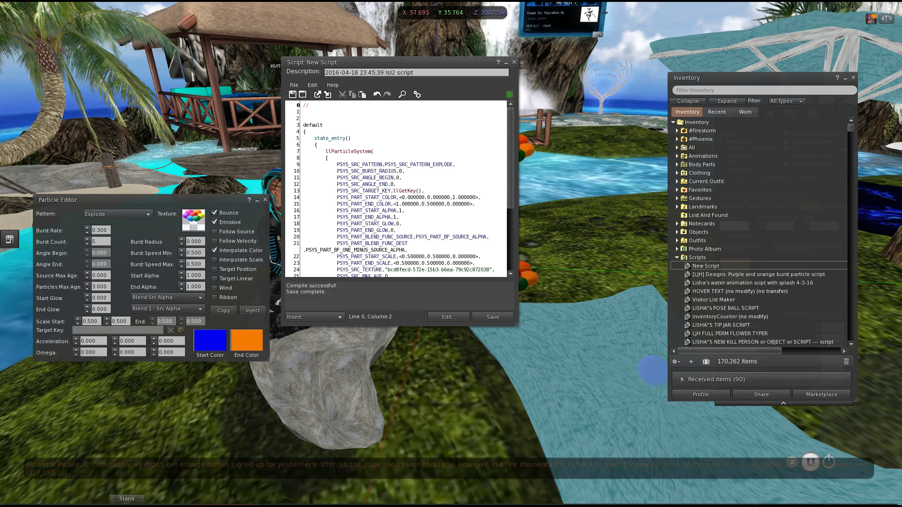
text(This script was)
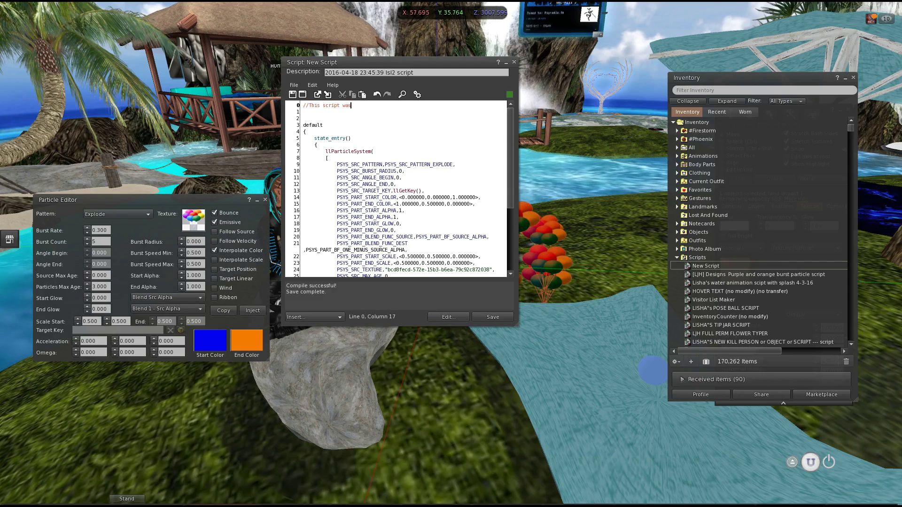
text( crete by )
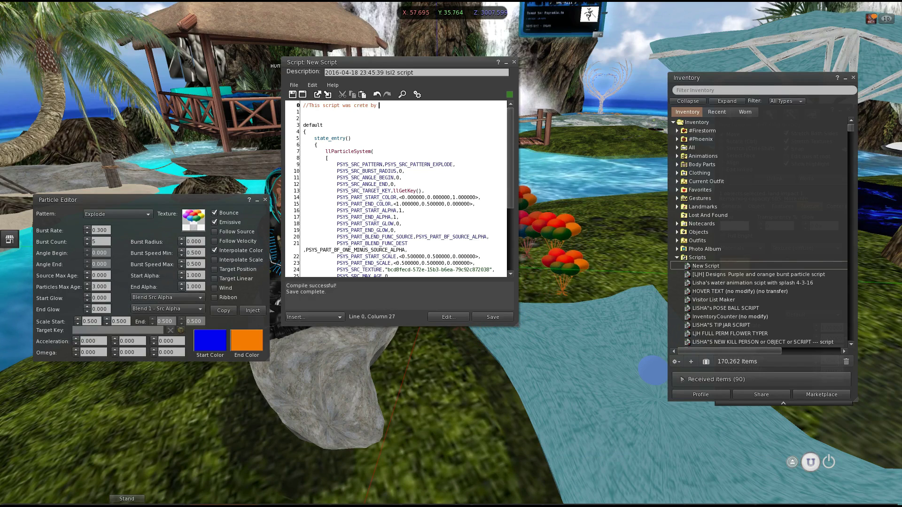
text(LishaJo)
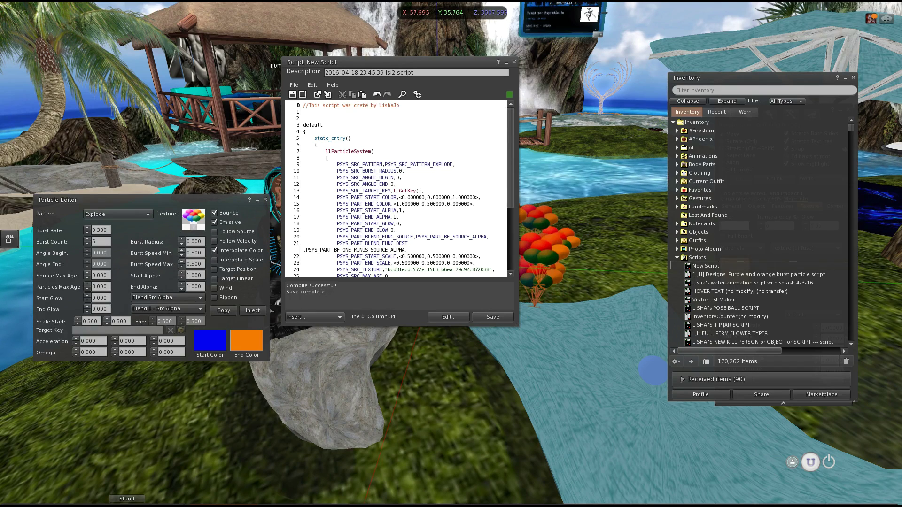
text(ya Haven)
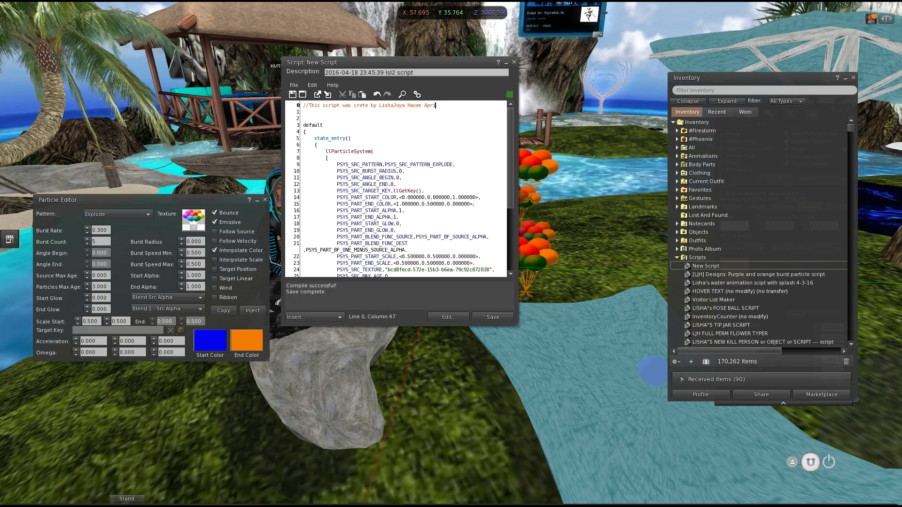
text( April)
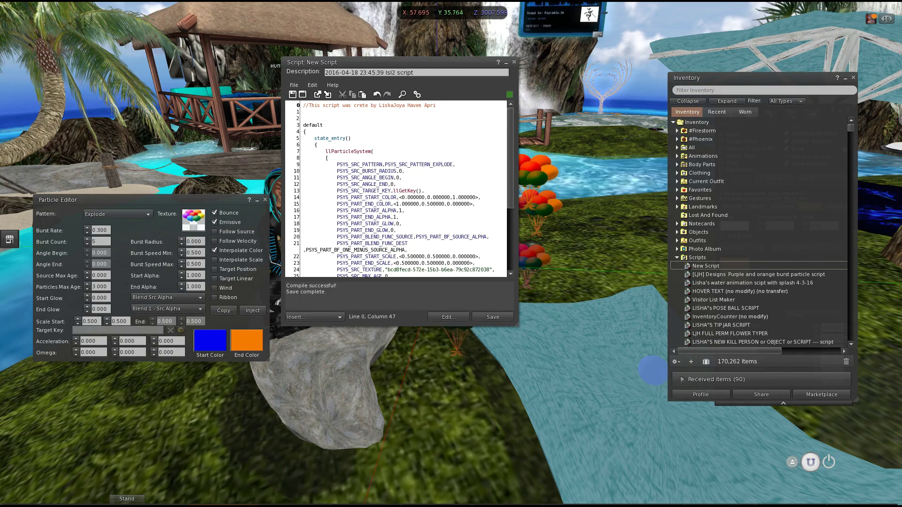
text( 19,)
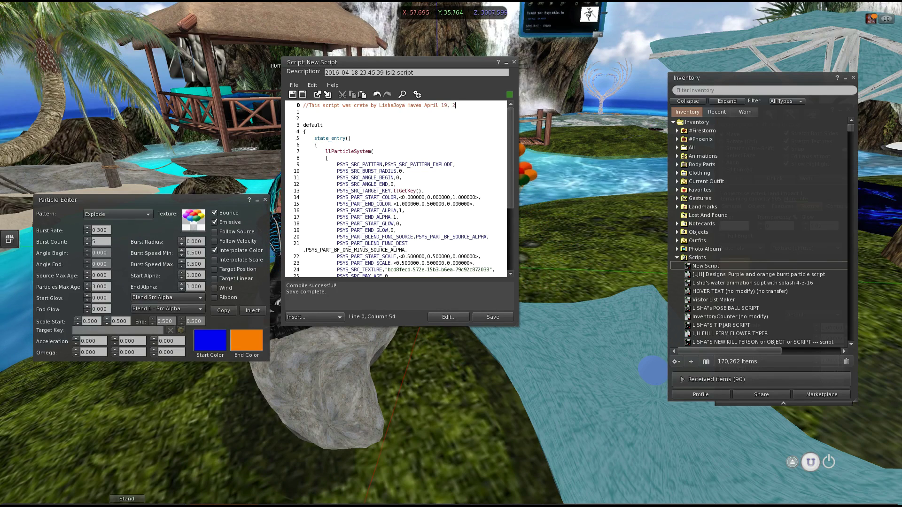
text( 2016)
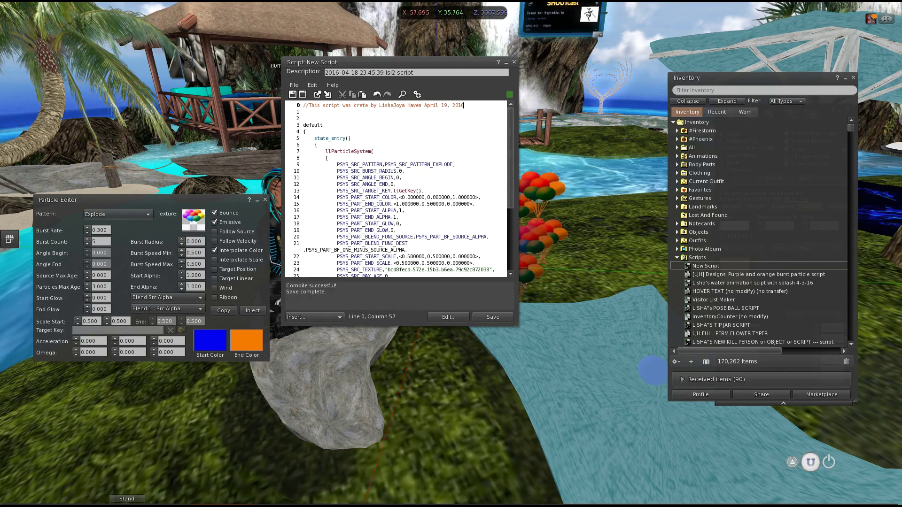
key(Return)
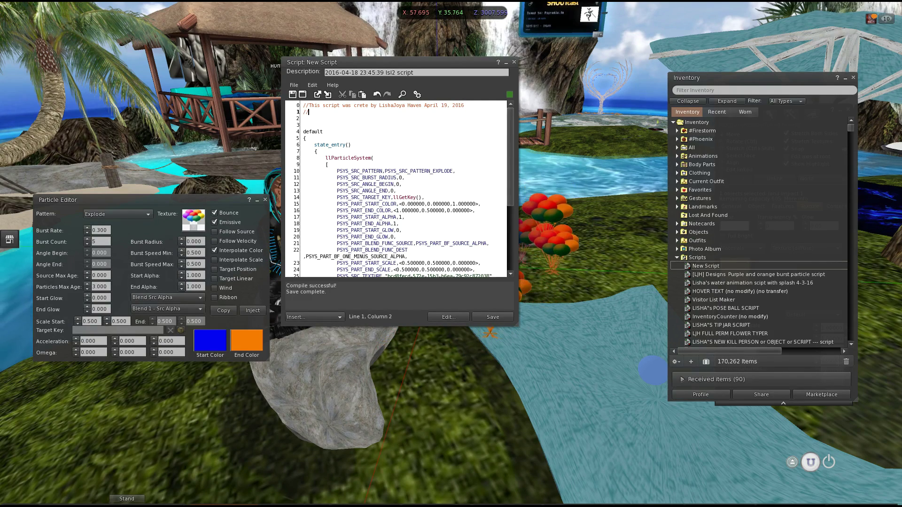
Add a second comment line reading "//Place this script as MONO and RUNNING".
text(//Place is)
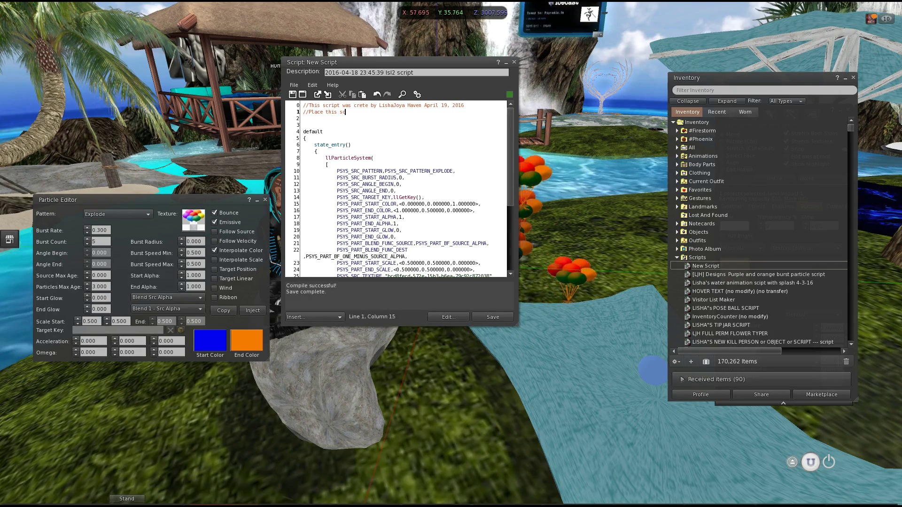
text(pt as MONO and)
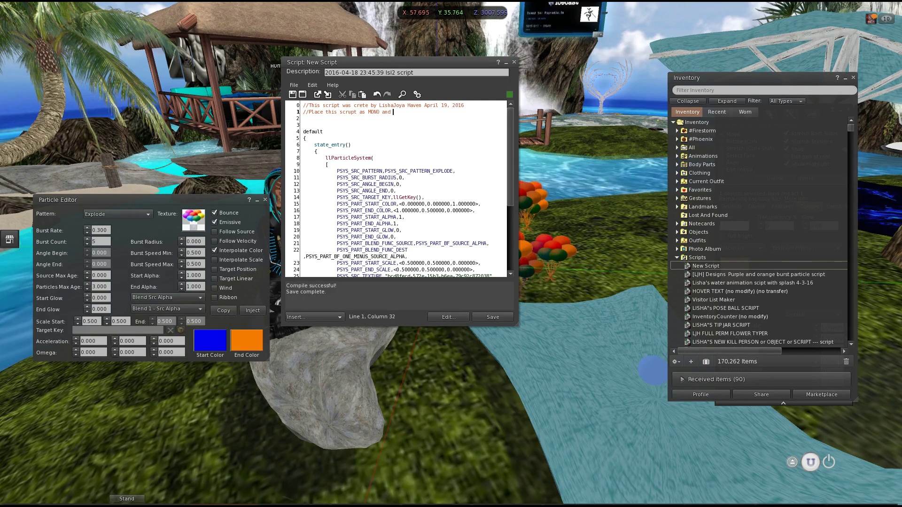
text(NING)
Correct the spelling of the word "script" in the second comment line.
key(Left)
key(Left)
key(Left)
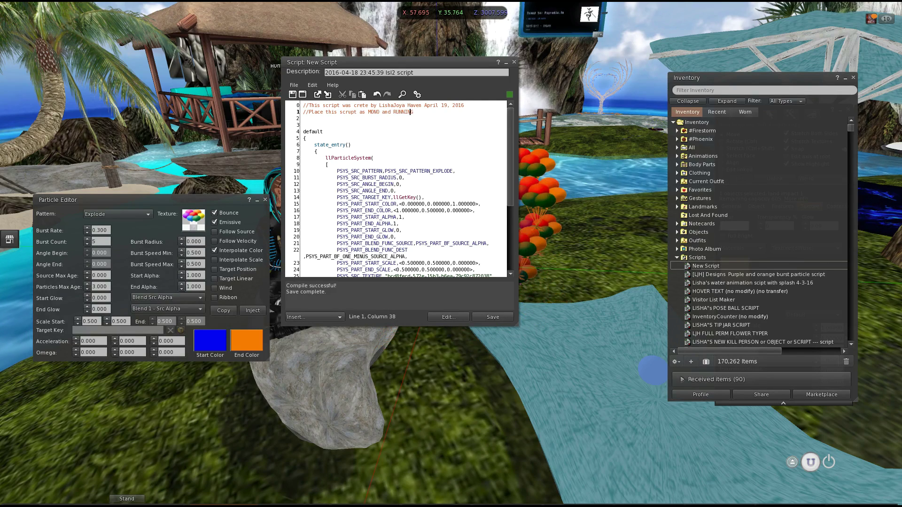
key(Left)
key(Left)
key(Left)
key(Left)
key(Left)
key(Left)
key(Left)
key(Left)
key(Left)
key(Left)
key(Left)
key(Left)
key(Left)
key(Left)
key(Left)
key(Left)
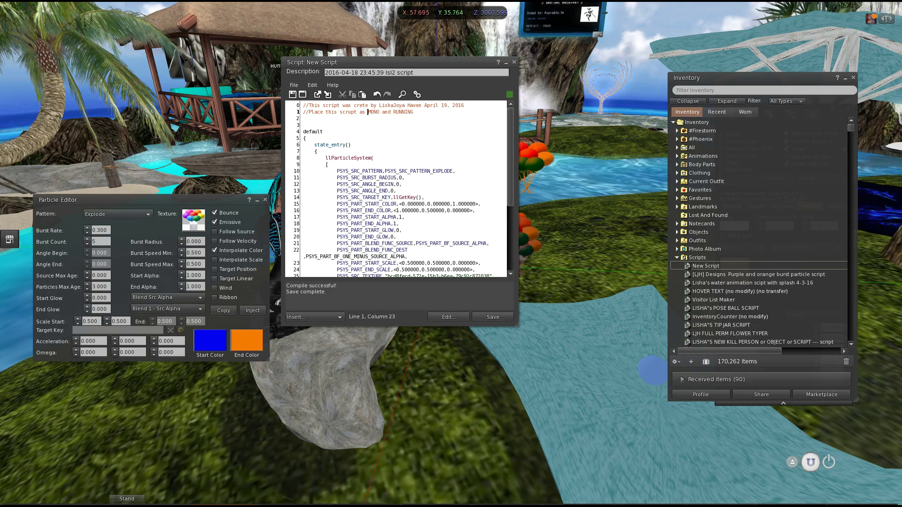
key(Left)
key(Left)
key(Left)
key(BackSpace)
text(i)
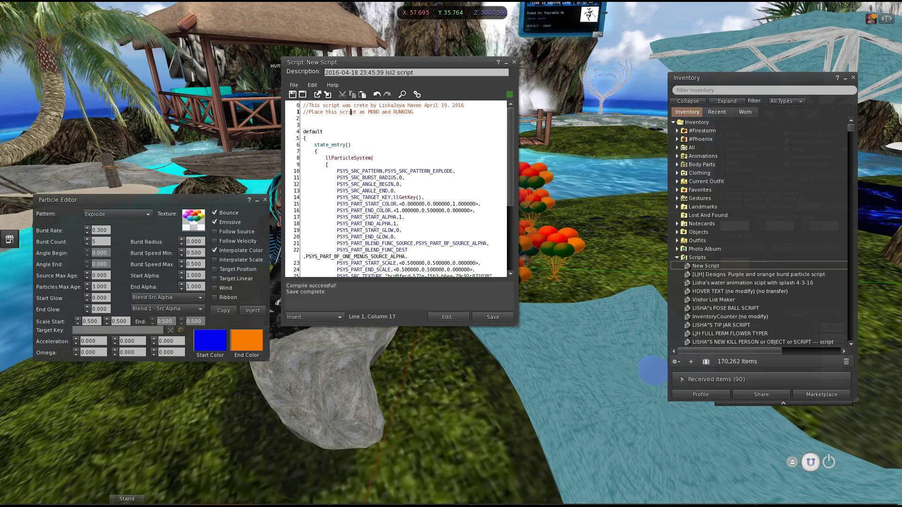
Append "at the same time" to the second comment line and save the script.
key(End)
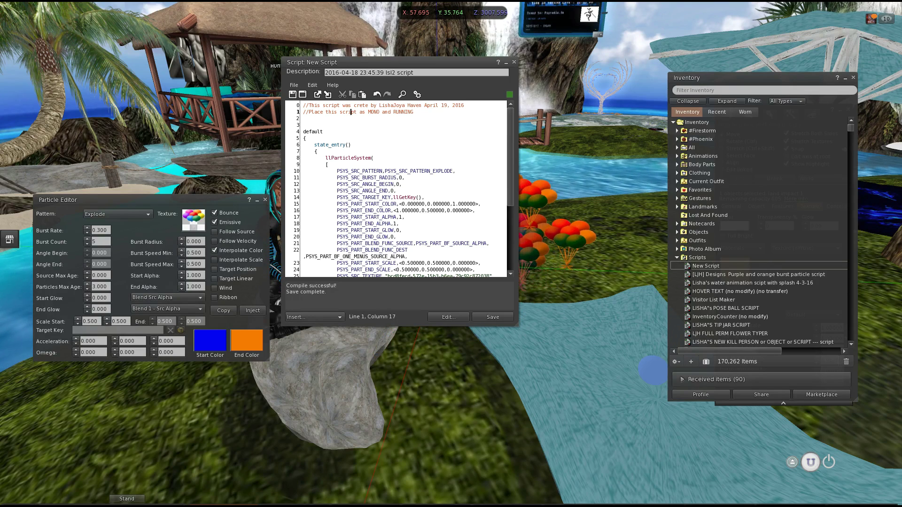
text(at the same time)
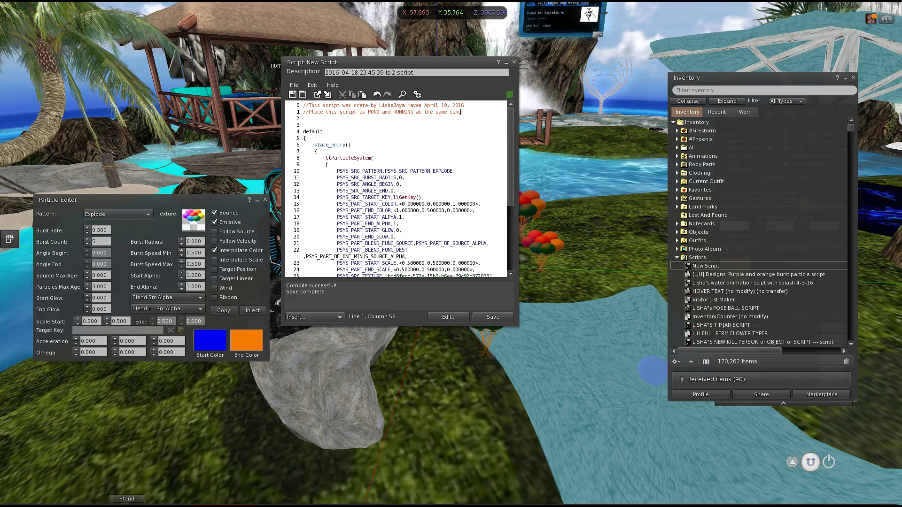
click(492, 317)
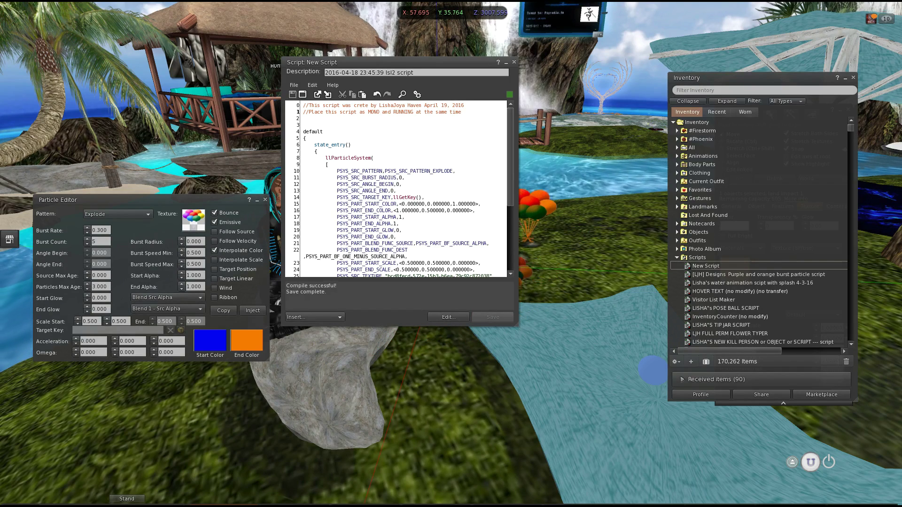
Close the particle editor and rename New Script in the inventory to the creator's first name plus "'s awesome YOUTUBE particle script 4-19-2016".
click(264, 199)
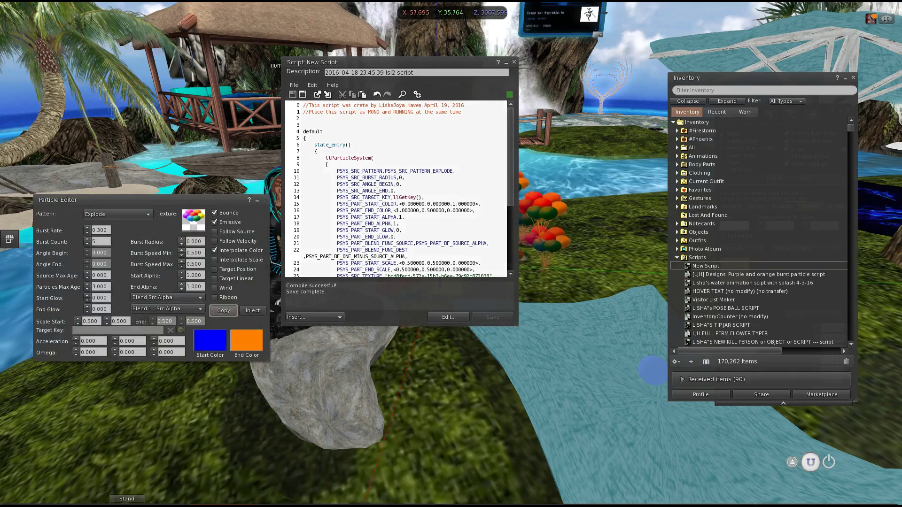
drag(435, 62, 531, 86)
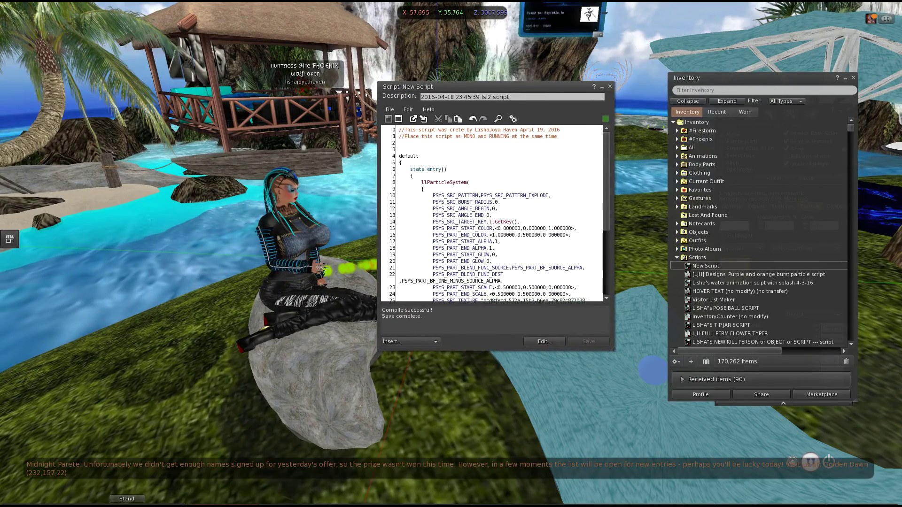
right_click(700, 266)
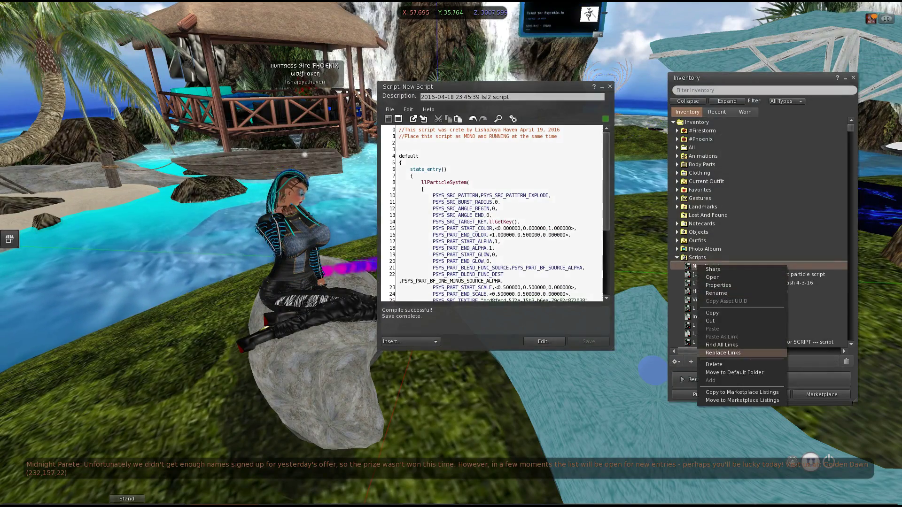
click(716, 293)
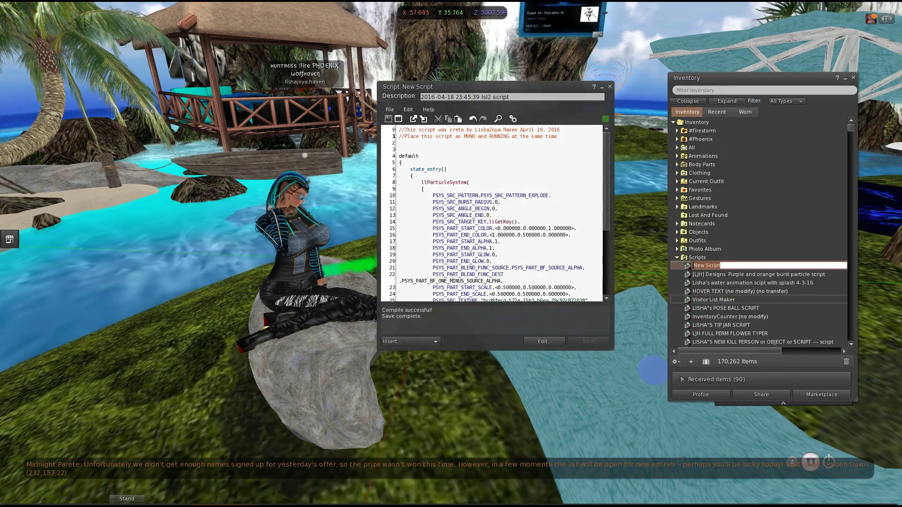
text(Lisha's awesome)
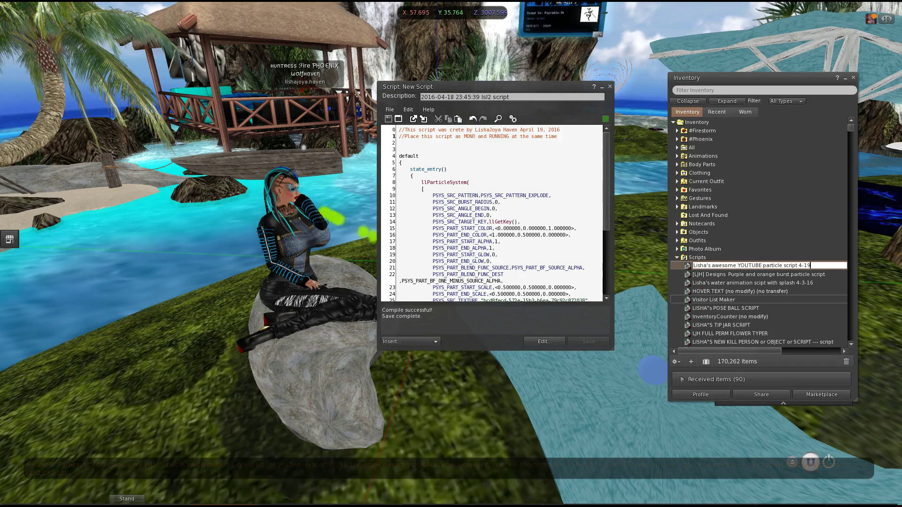
text(-2016)
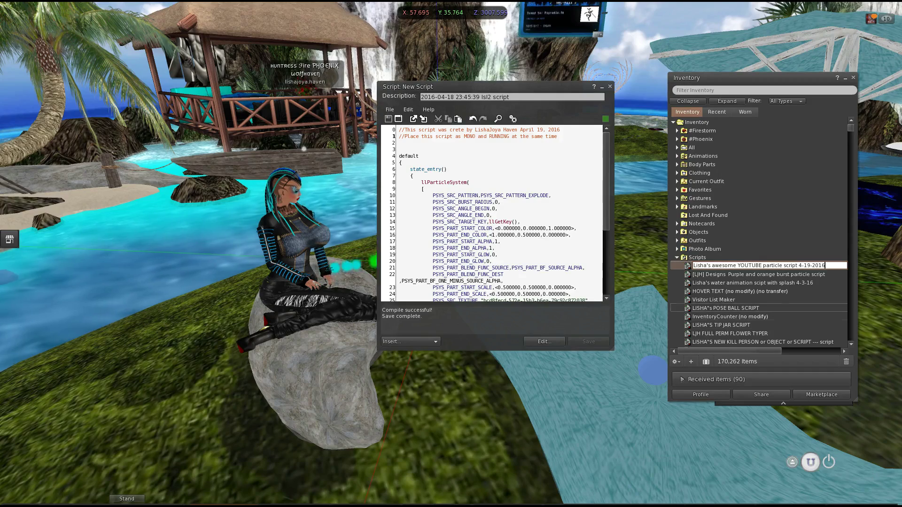
key(Return)
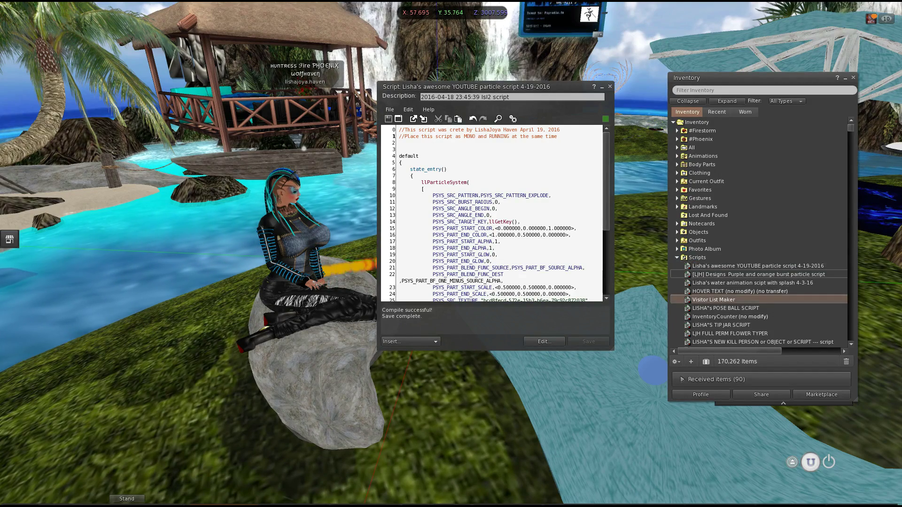
Look through the inventory's Scripts folder, and close the inventory and the particle script window.
scroll(752, 283, down, 5)
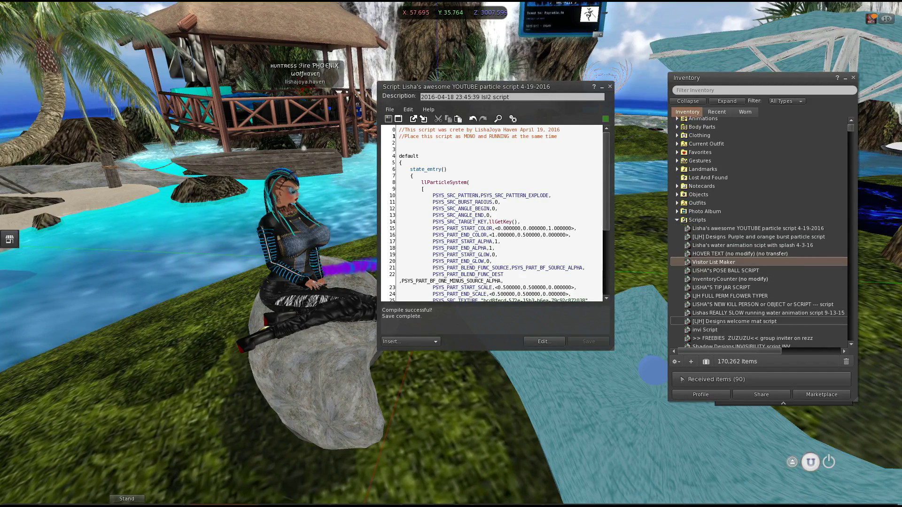
scroll(758, 230, down, 8)
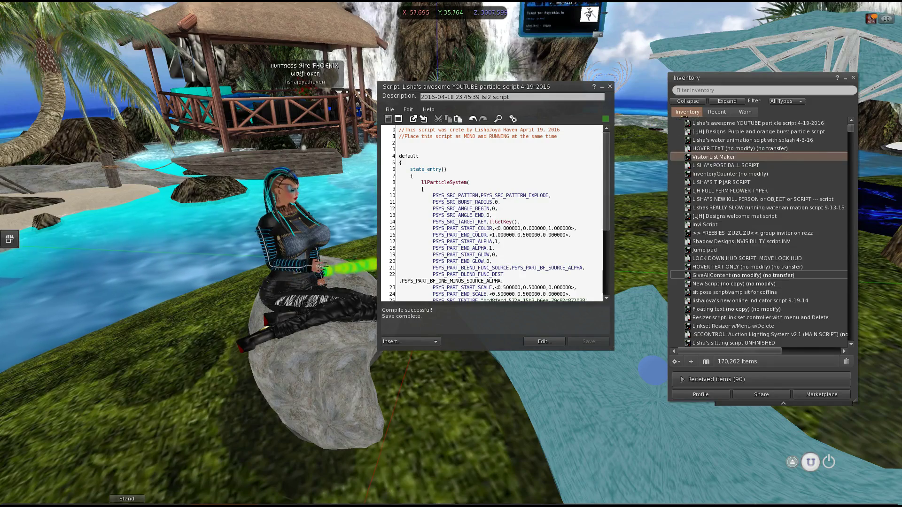
scroll(759, 249, down, 11)
scroll(759, 252, up, 14)
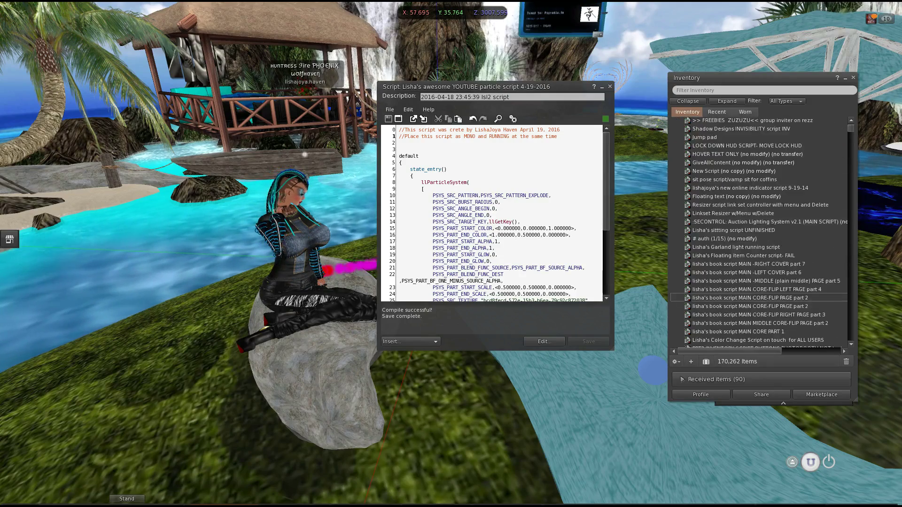
scroll(759, 249, up, 7)
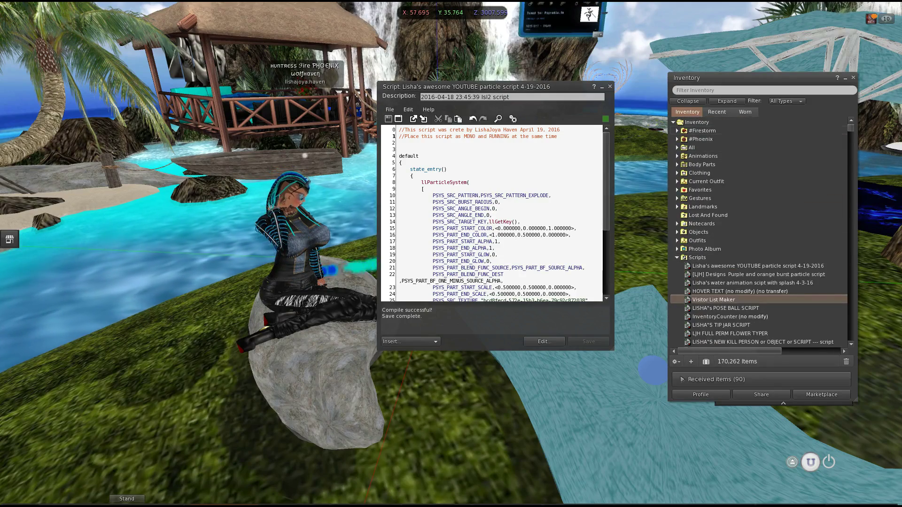
click(853, 78)
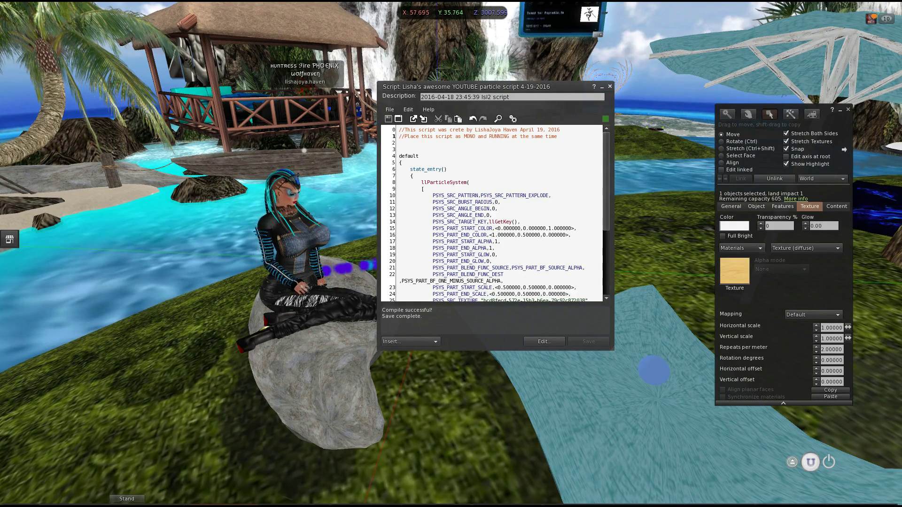
click(610, 86)
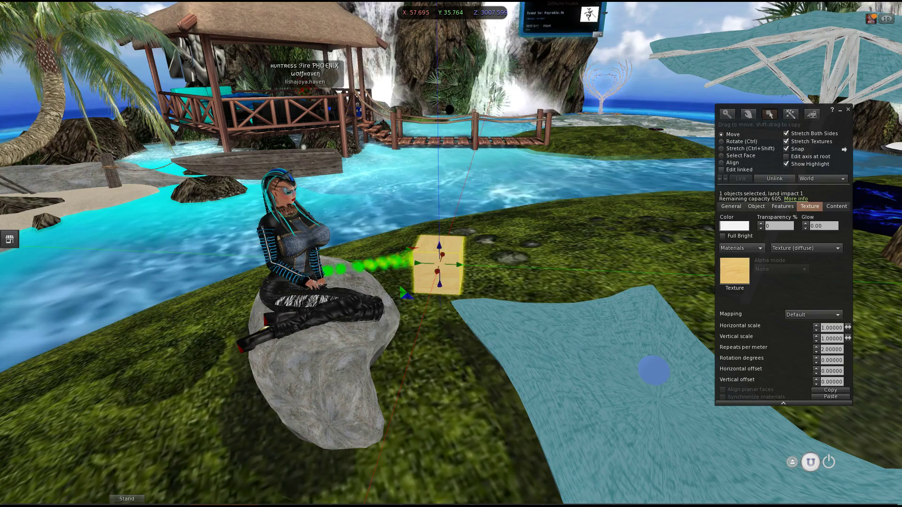
Add the "awesome YOUTUBE particle script 4-19-2016" from the inventory to the box's contents and close the inventory.
click(837, 207)
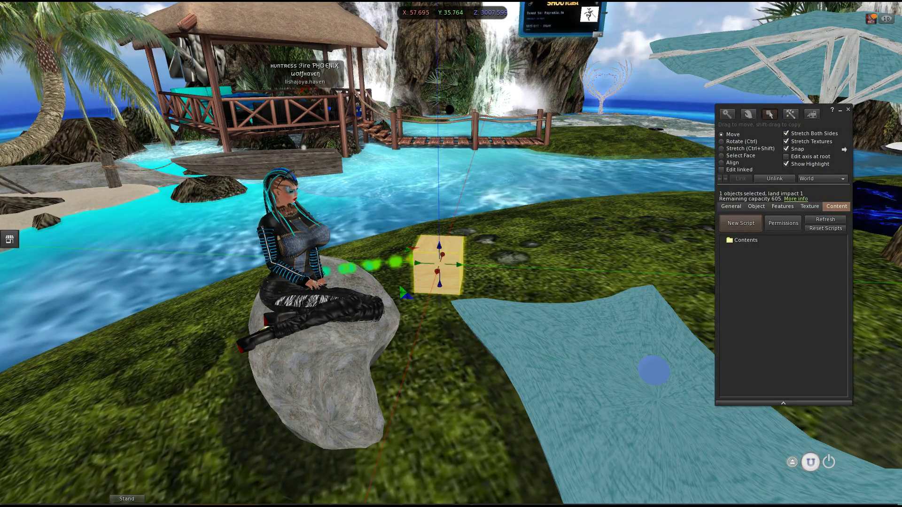
key(ctrl+i)
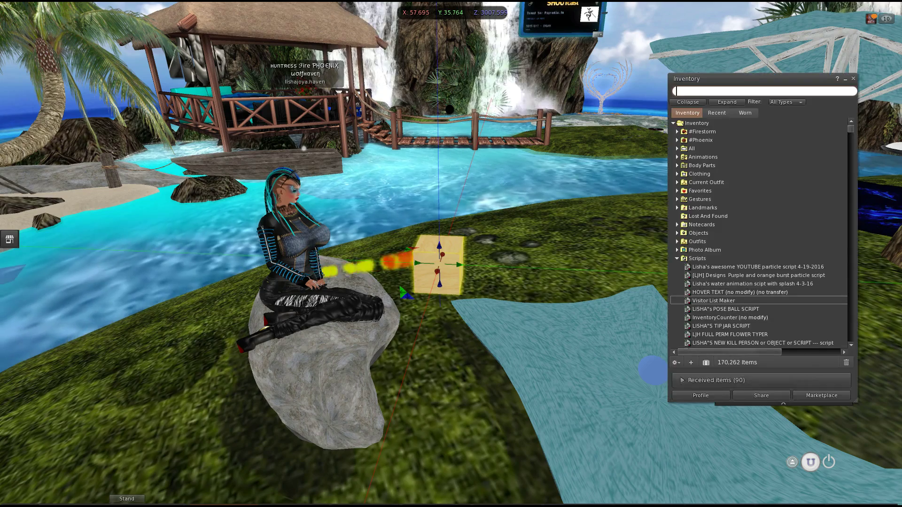
right_click(453, 277)
click(471, 294)
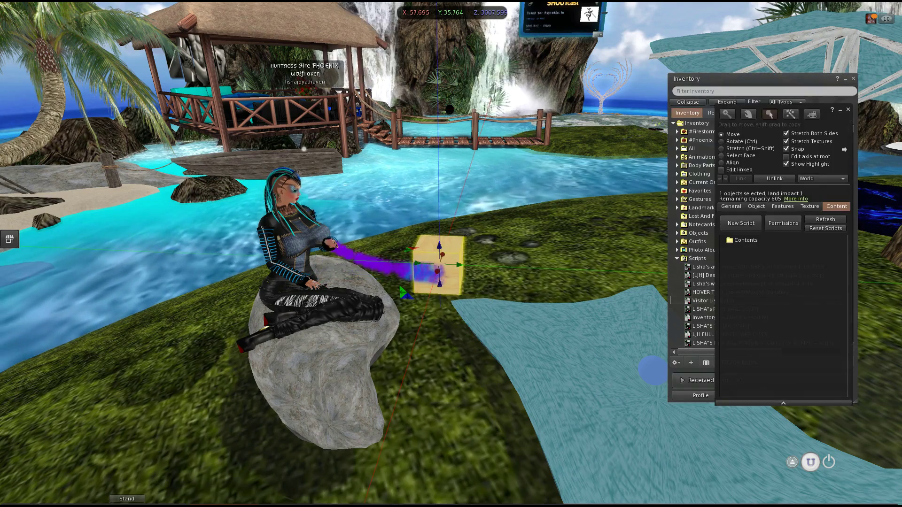
drag(822, 110, 201, 102)
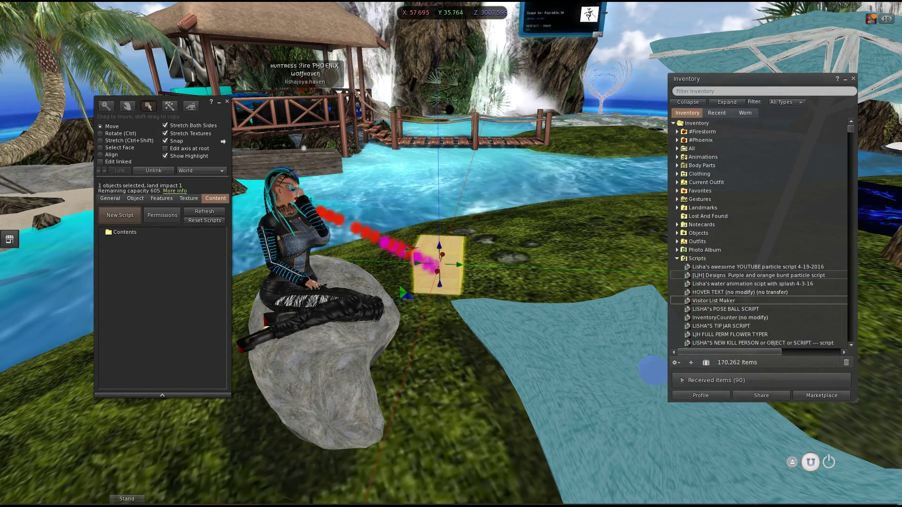
drag(749, 266, 141, 244)
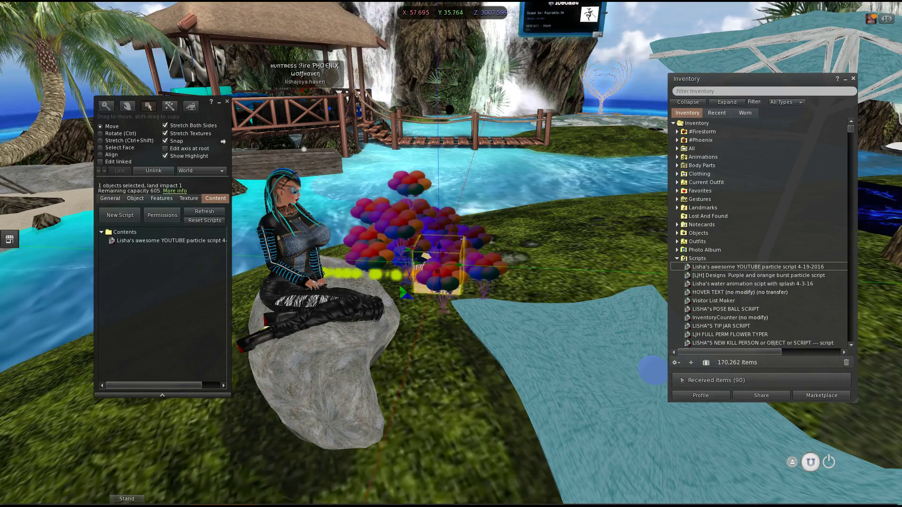
click(853, 78)
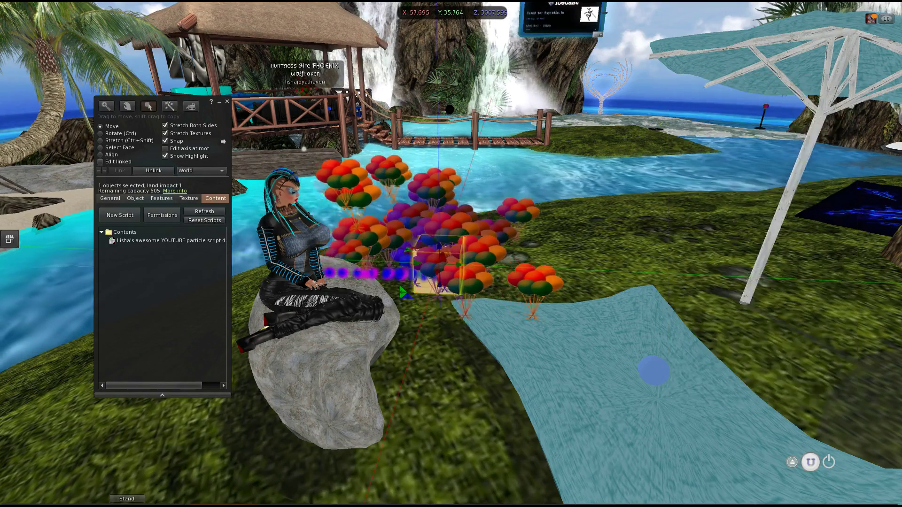
Move the box along the X axis to about X 55.662, away from the avatar's rock.
scroll(451, 253, up, 2)
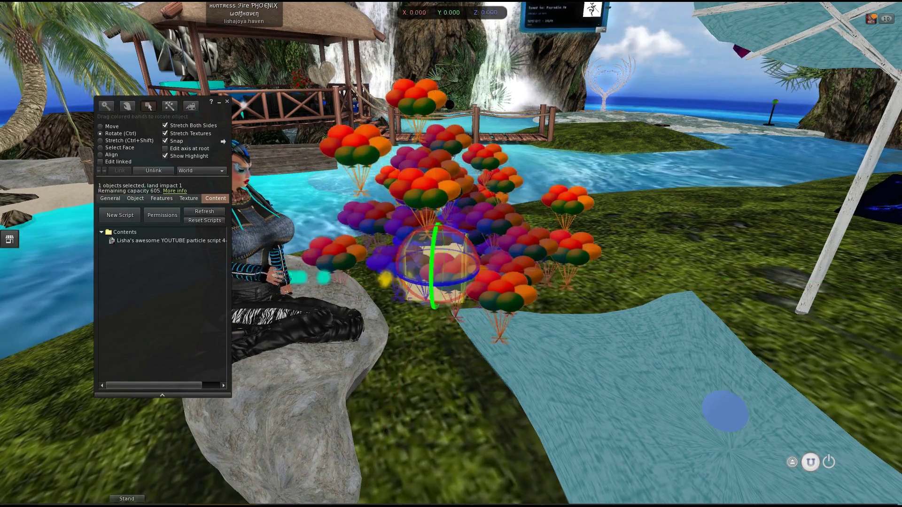
key(Escape)
ctrl+alt+drag(451, 254, 28, 310)
scroll(450, 257, down, 4)
ctrl+alt+drag(450, 257, 526, 206)
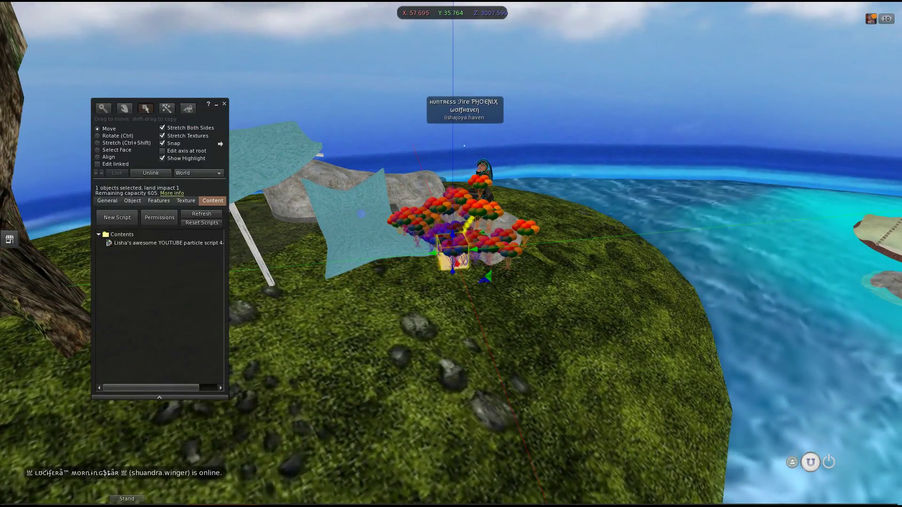
drag(457, 265, 458, 266)
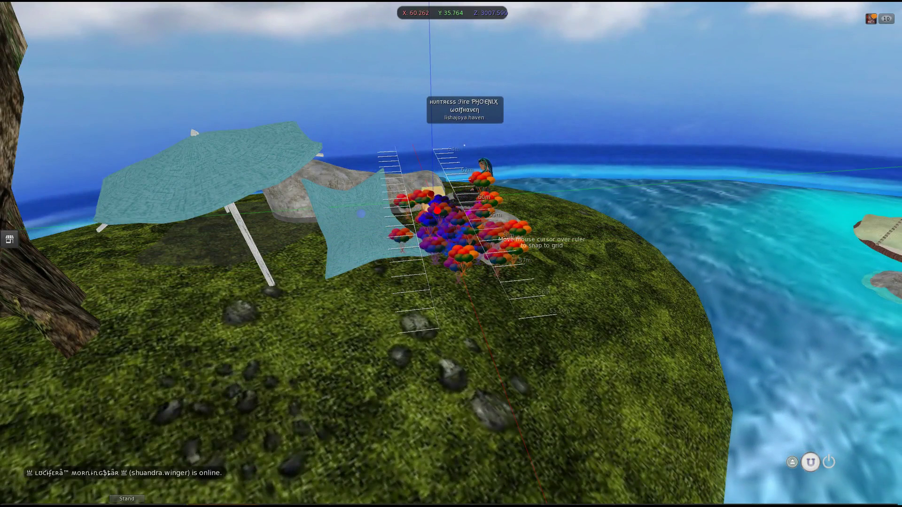
drag(429, 191, 483, 332)
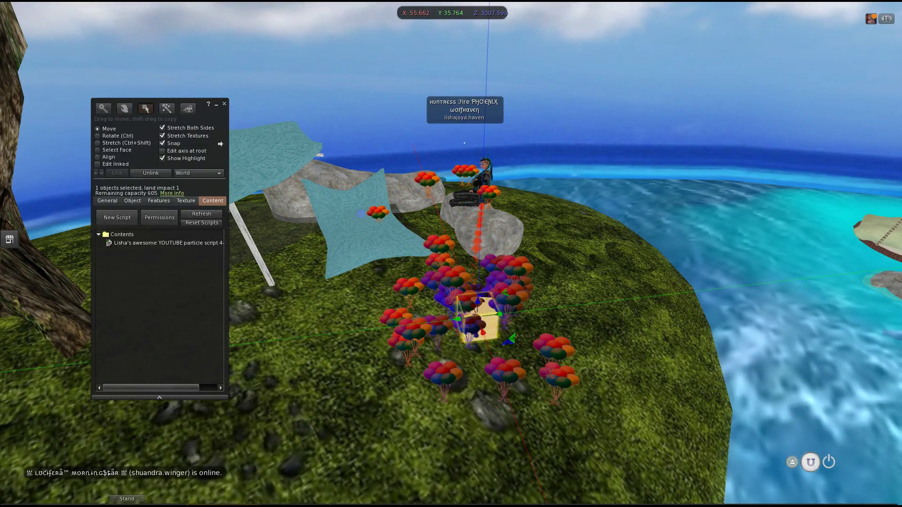
Apply the Transparent texture to the whole box.
click(185, 200)
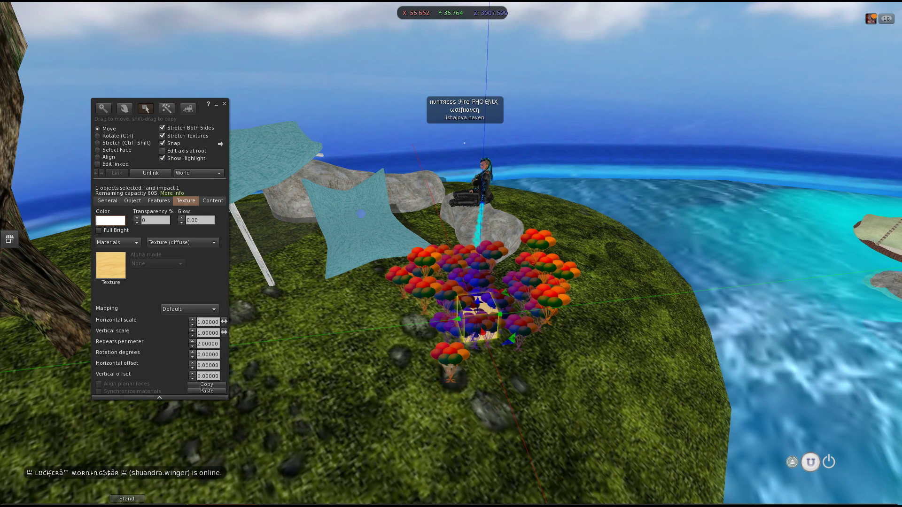
click(111, 266)
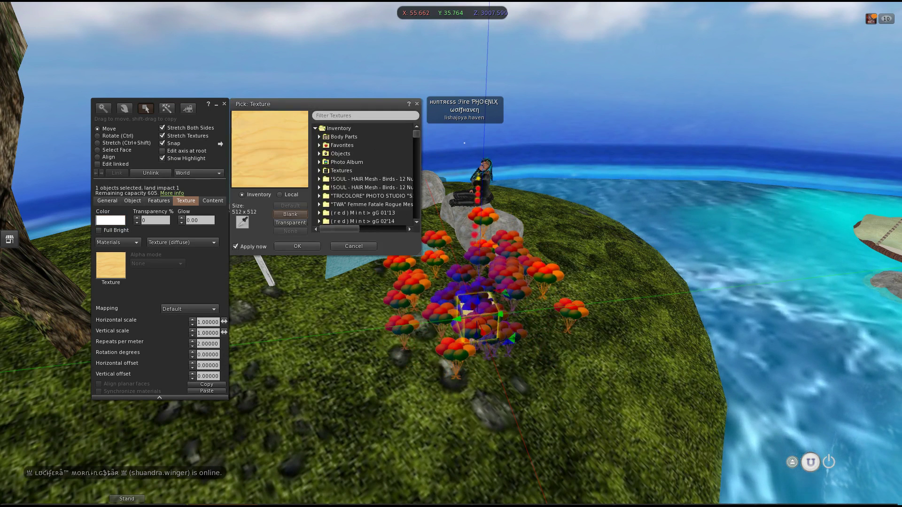
click(290, 223)
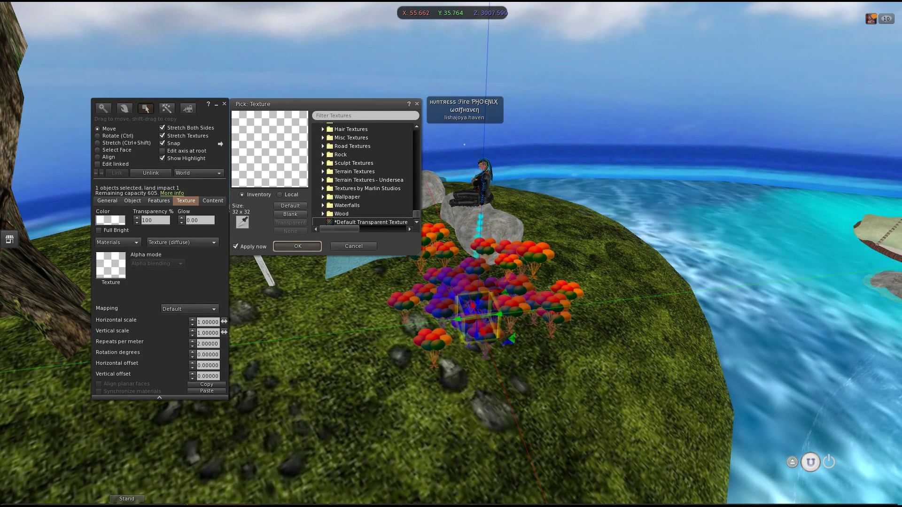
key(Return)
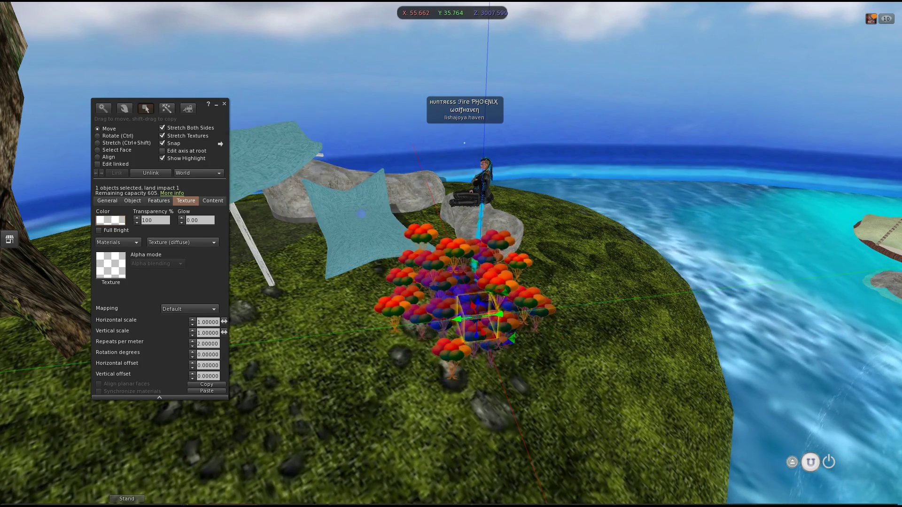
Move the transparent box along the Y axis to about Y 38.5 and stop editing it.
drag(499, 314, 501, 315)
drag(283, 308, 282, 309)
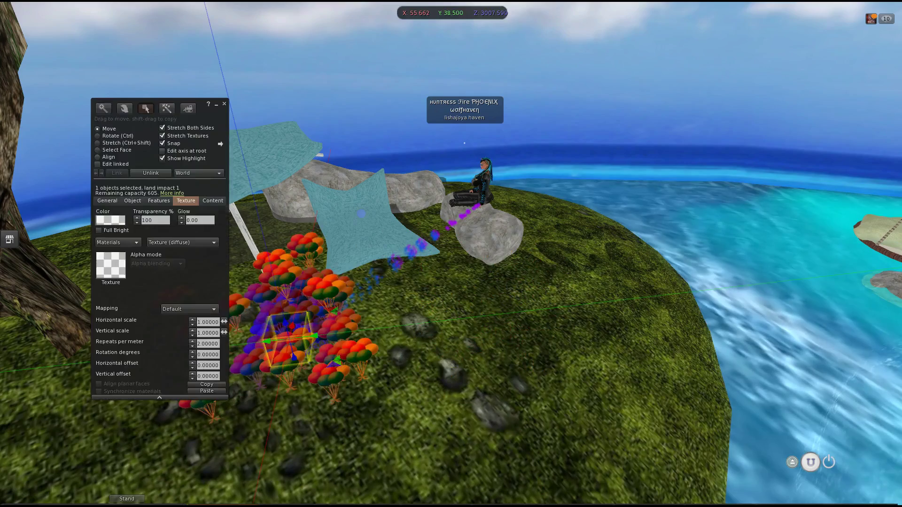
key(Escape)
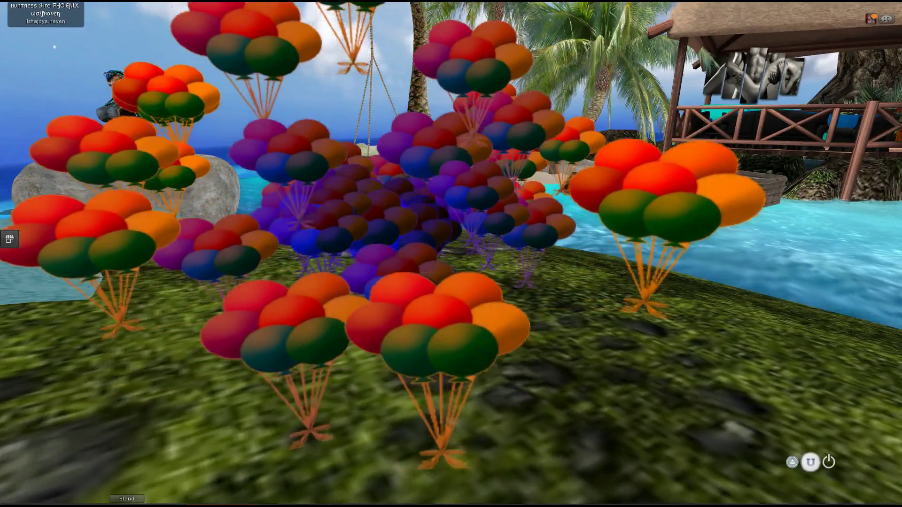
Highlight transparent objects, edit the invisible box, and open the particle script in its contents.
key(ctrl+alt+t)
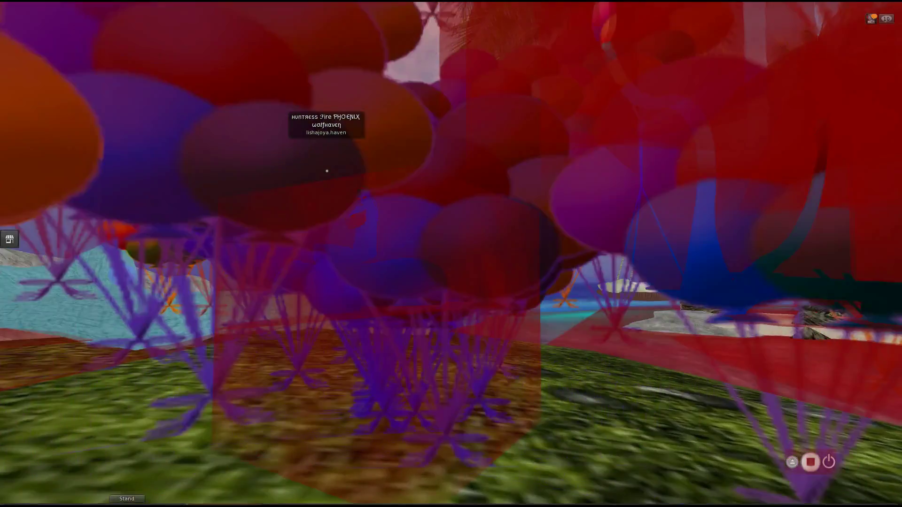
right_click(407, 383)
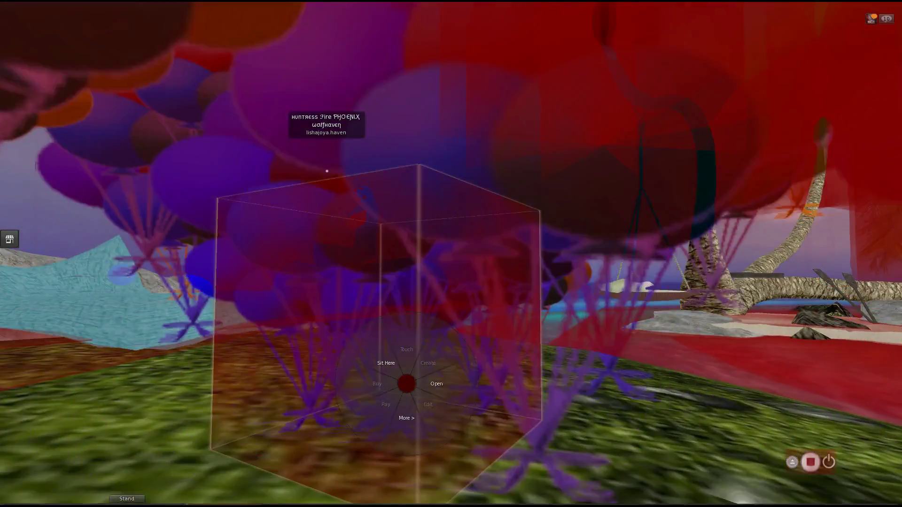
click(425, 403)
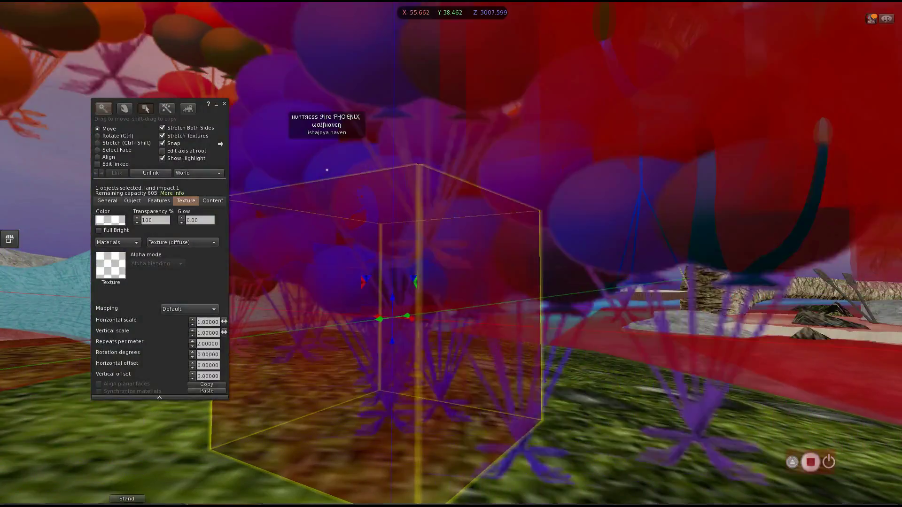
click(213, 202)
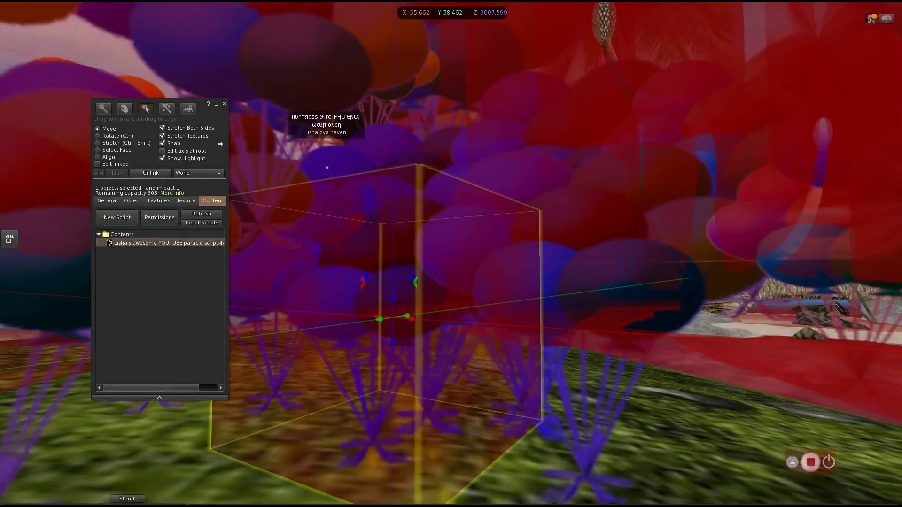
double_click(164, 243)
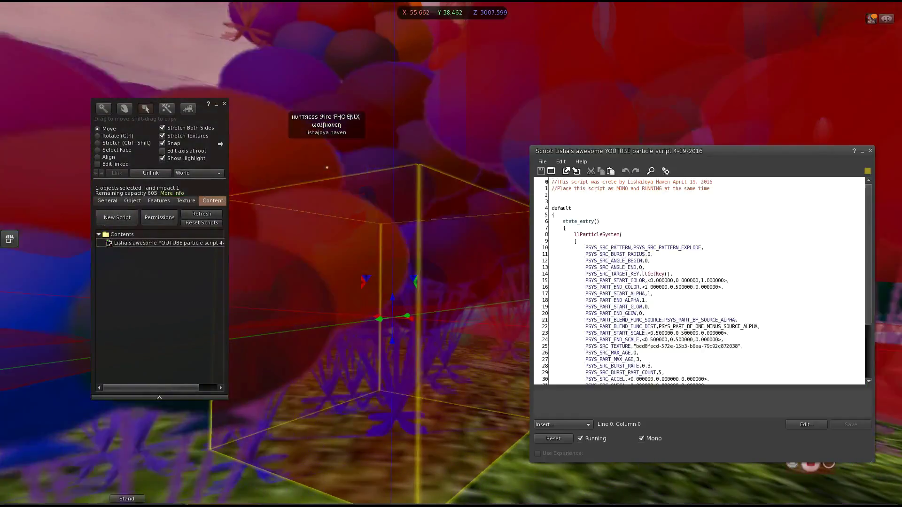
Check the script's Running and Mono settings, close the script, turn off transparency highlighting, and stop editing the box.
drag(658, 151, 413, 90)
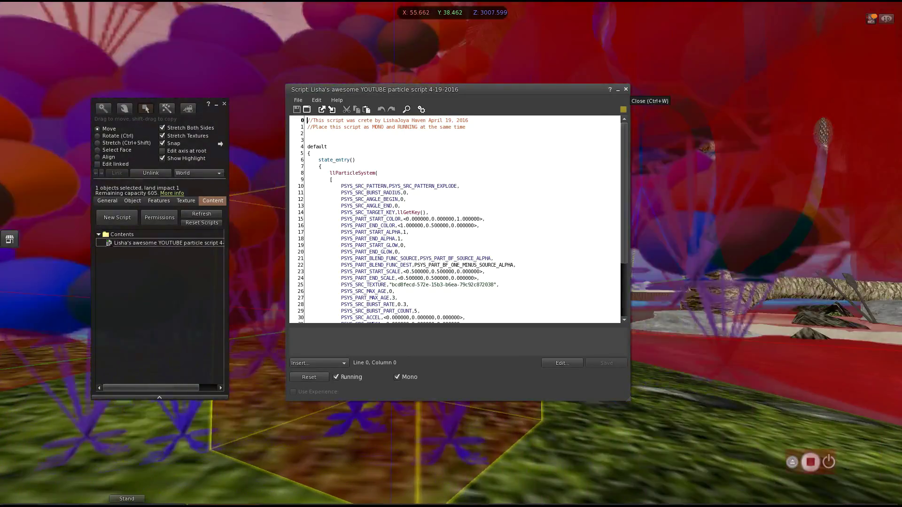
click(625, 89)
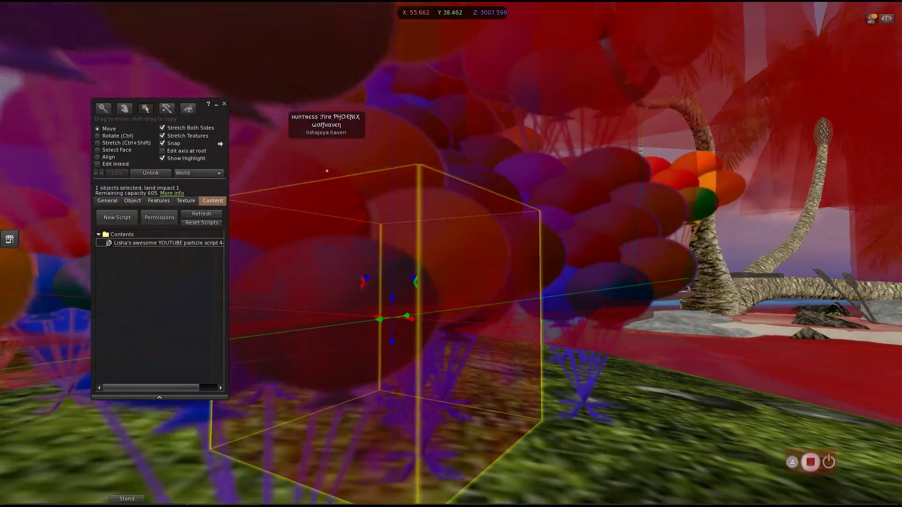
alt+drag(413, 300, 564, 334)
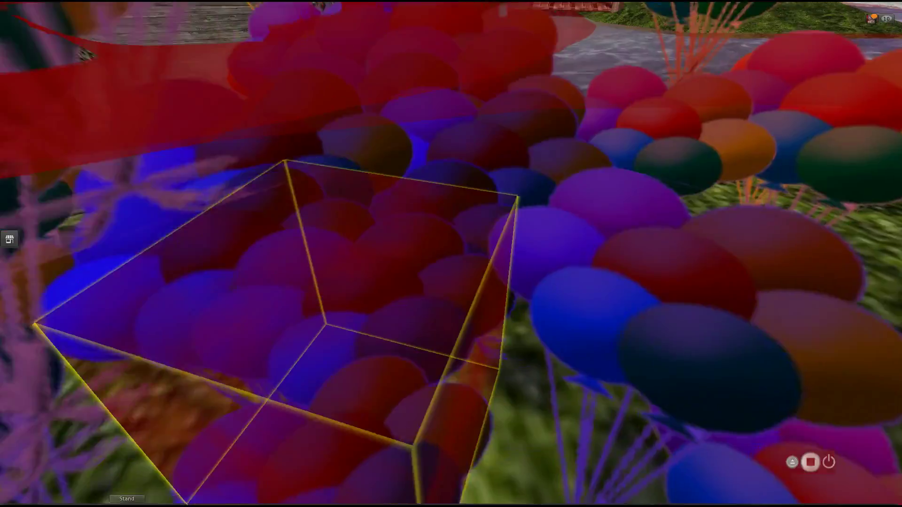
ctrl+alt+drag(451, 282, 451, 329)
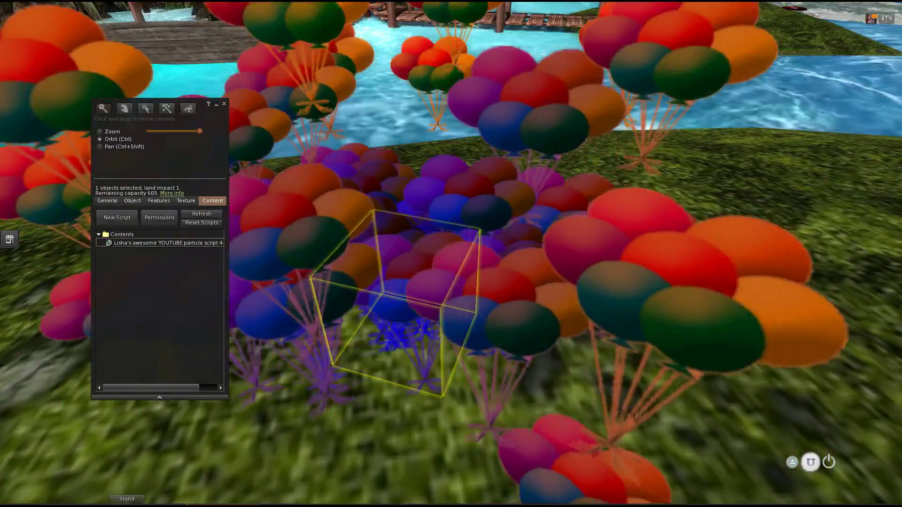
key(Escape)
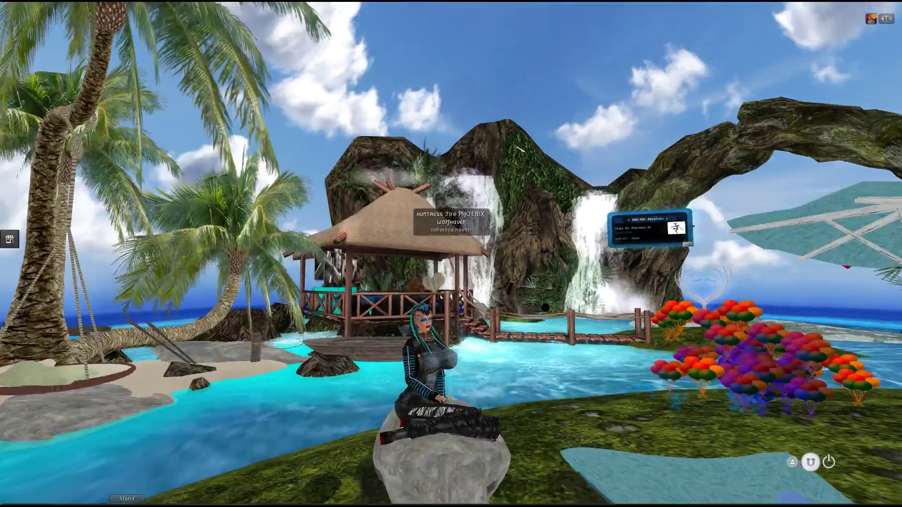
Highlight transparent objects to delete the invisible box emitting the balloons from the grass, and turn the highlighting off.
alt+drag(764, 400, 733, 413)
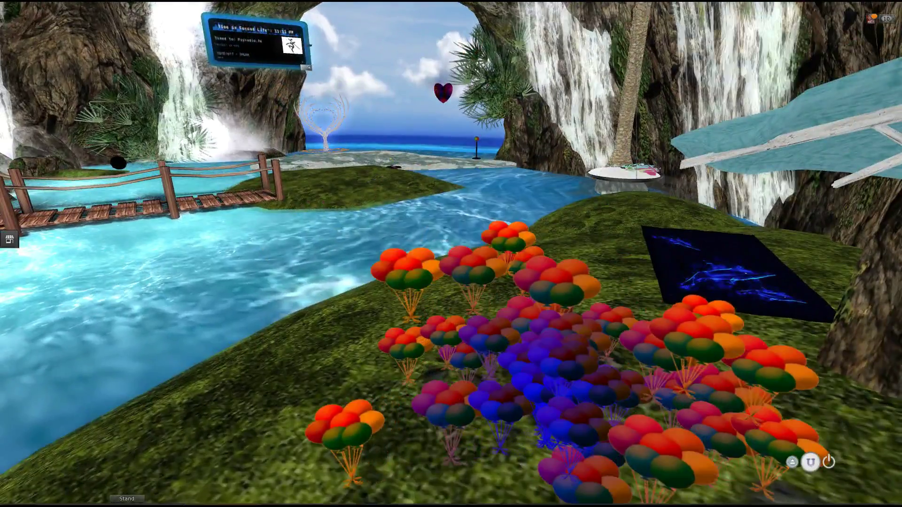
mouse_move(564, 375)
alt+mouse_down()
mouse_move(564, 301)
mouse_move(564, 423)
mouse_move(564, 357)
mouse_move(559, 386)
alt+mouse_up()
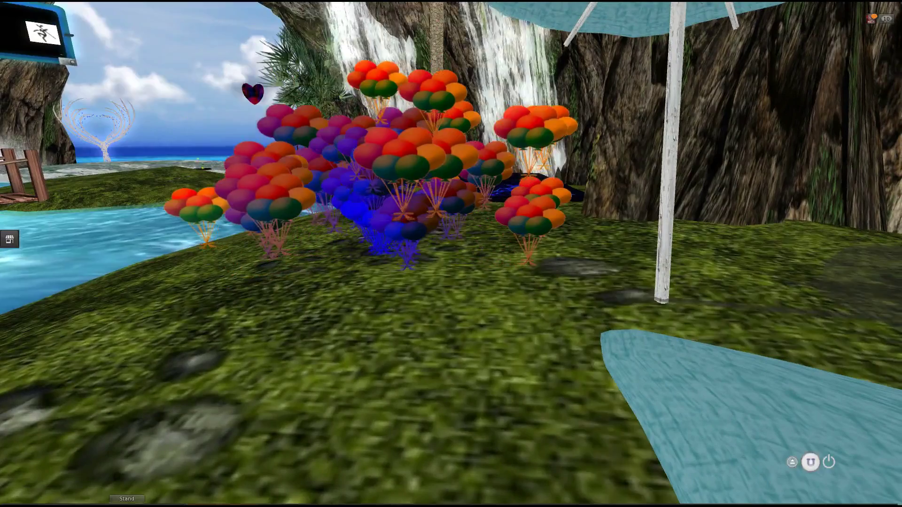
key(ctrl+alt+t)
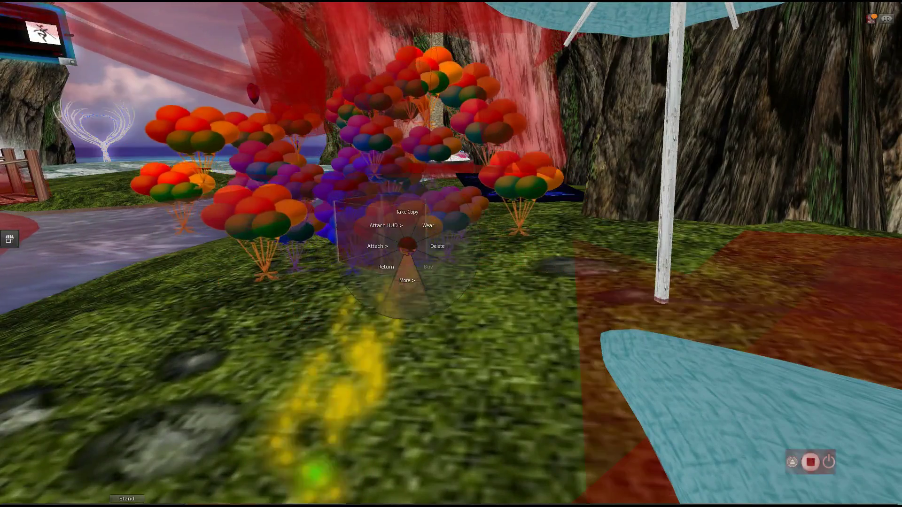
click(407, 272)
click(435, 246)
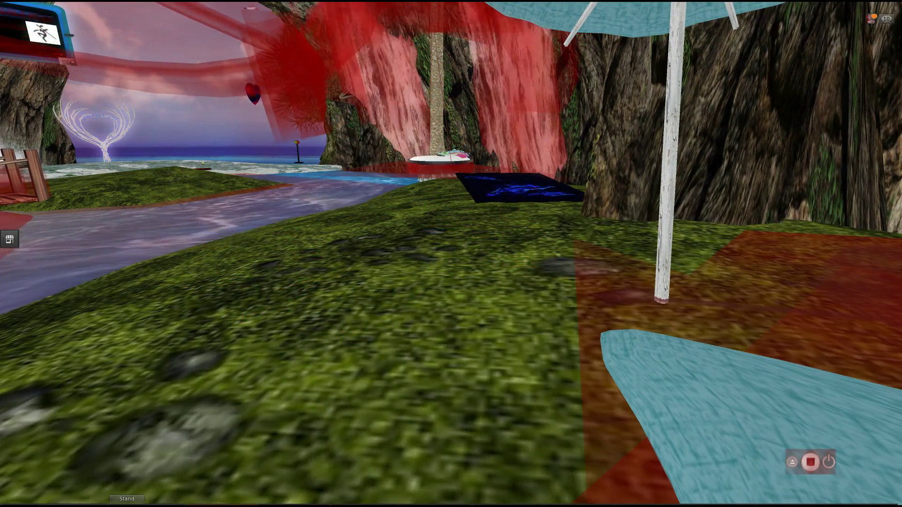
key(ctrl+alt+t)
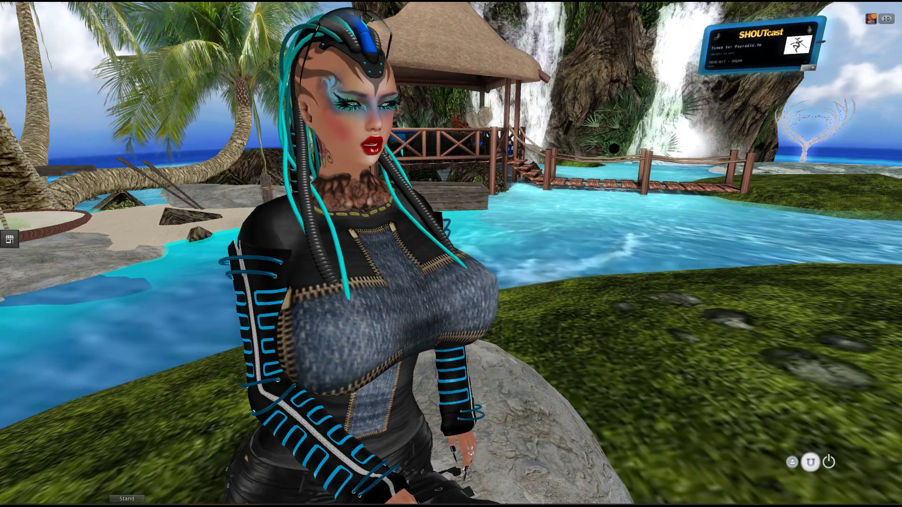
key(Right)
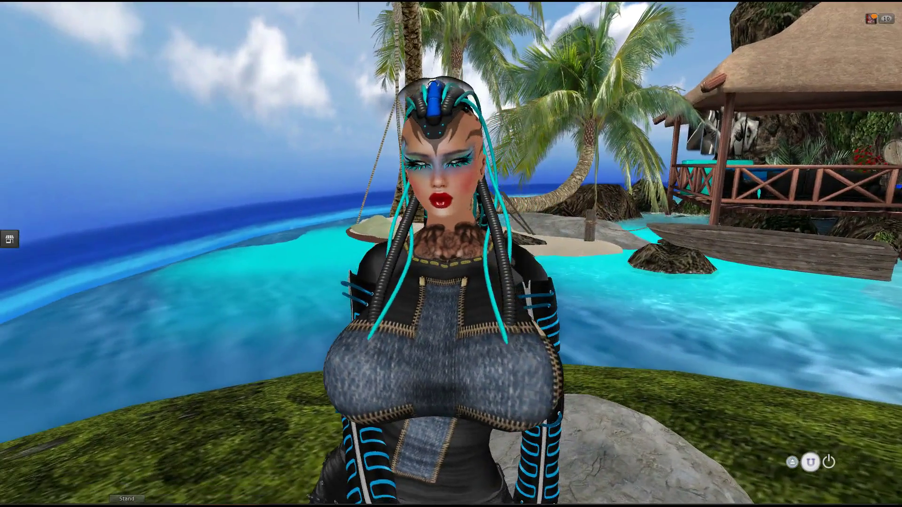
key(Left)
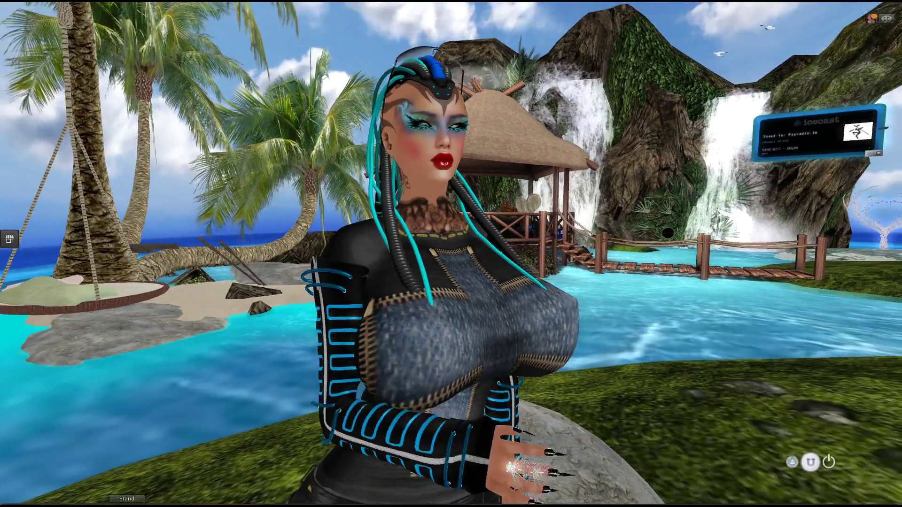
key(Right)
key(Right)
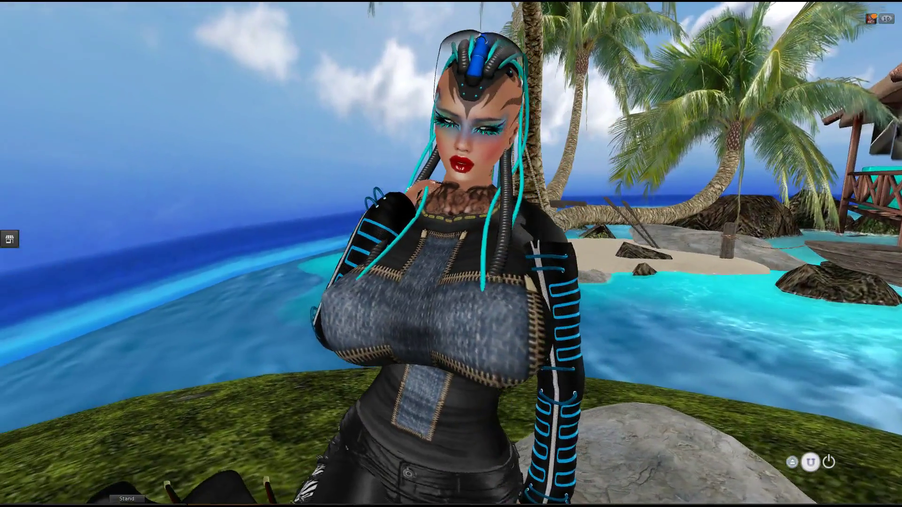
scroll(451, 254, up, 2)
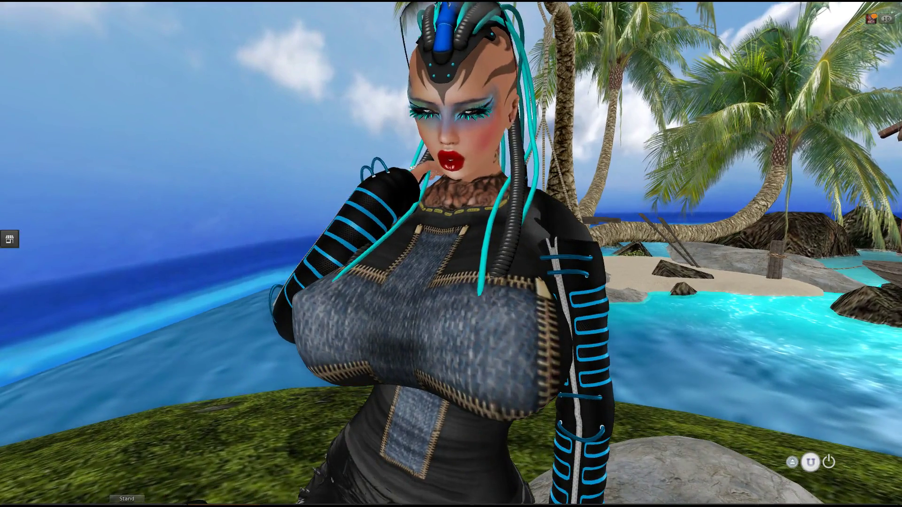
key(Left)
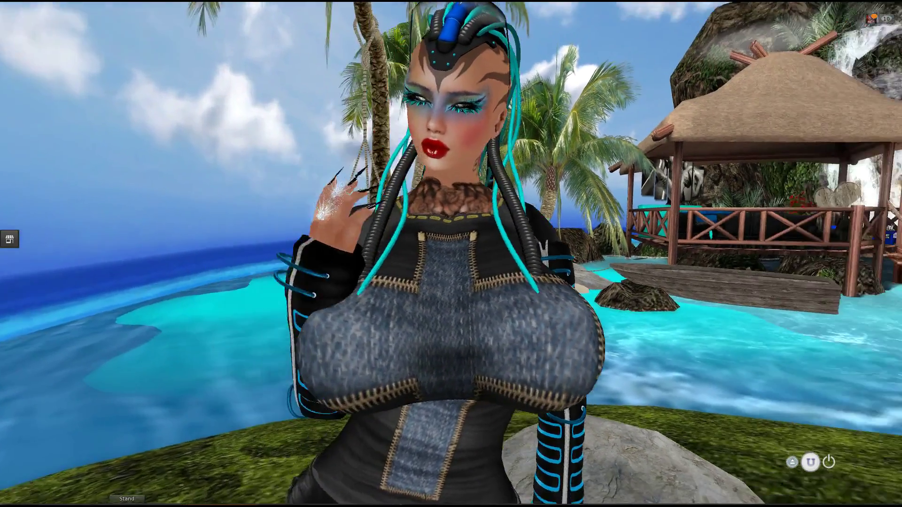